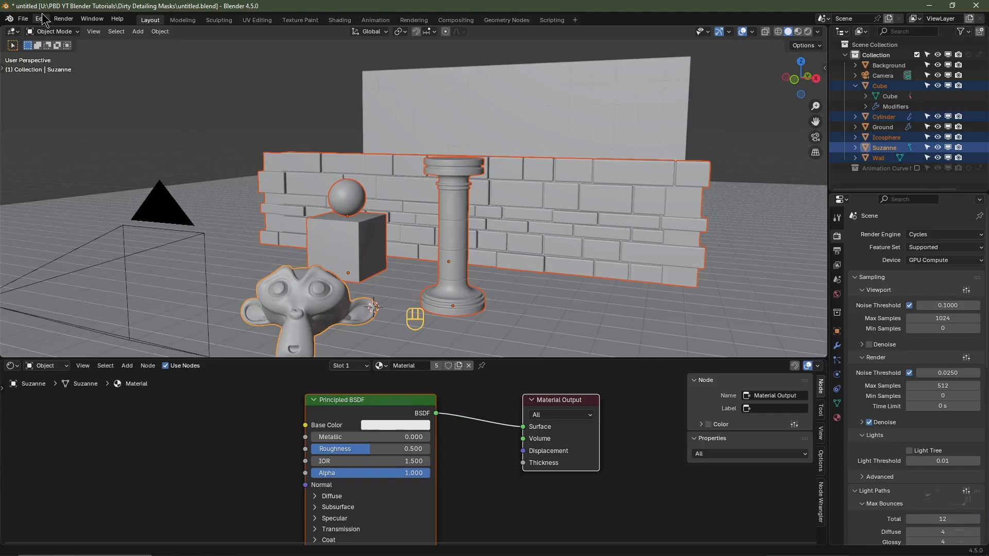
Look up the Node Wrangler add-on in the preferences by searching for "Node", then save the preferences and close them
{"action": "left_click", "coordinate": [44, 18]}
{"action": "left_click", "coordinate": [58, 153]}
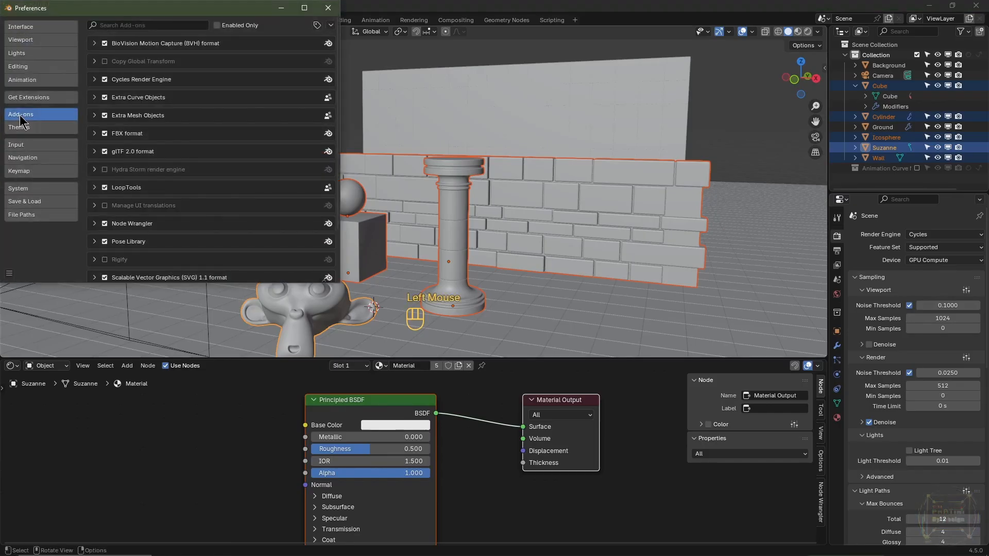
{"action": "left_click", "coordinate": [129, 25]}
{"action": "type", "text": "Node"}
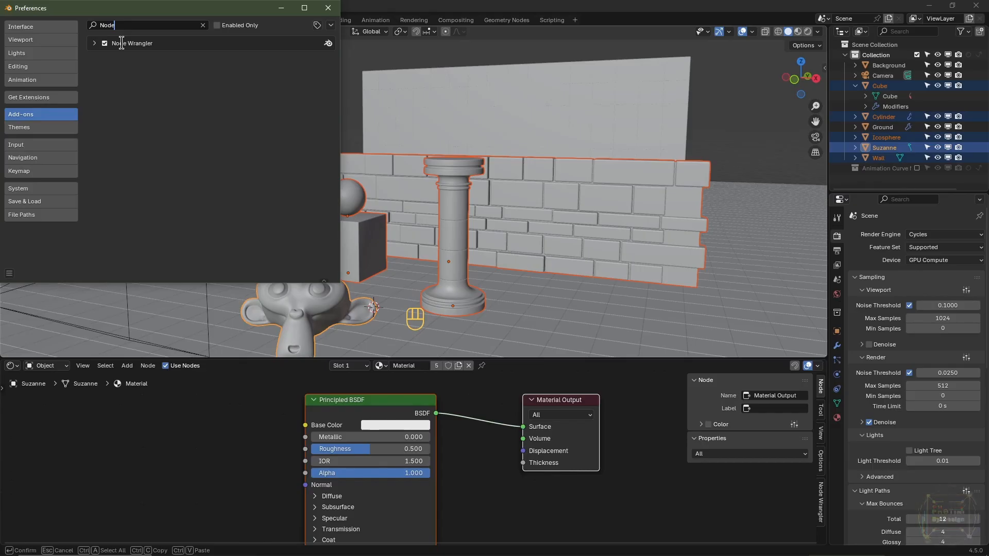
{"action": "left_click", "coordinate": [9, 272]}
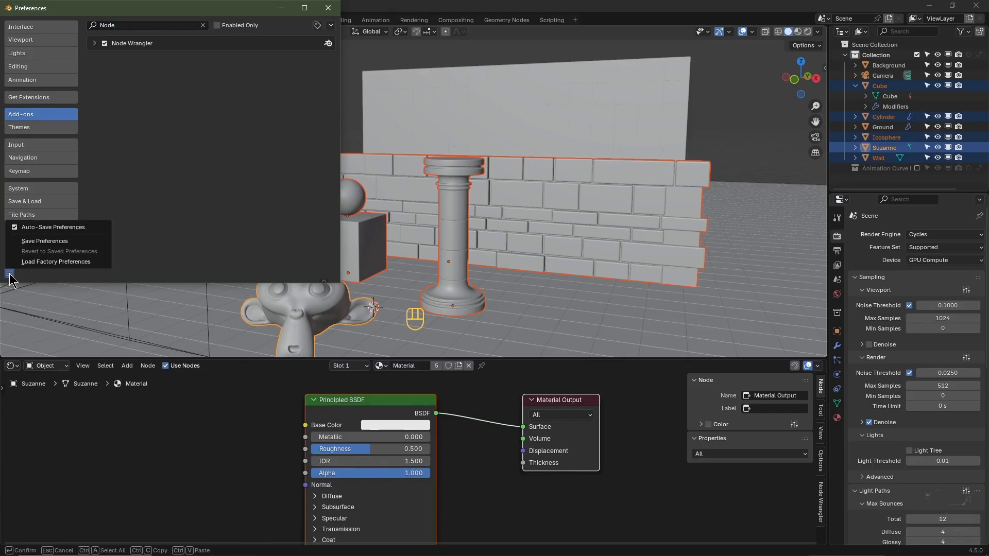
{"action": "left_click", "coordinate": [41, 241]}
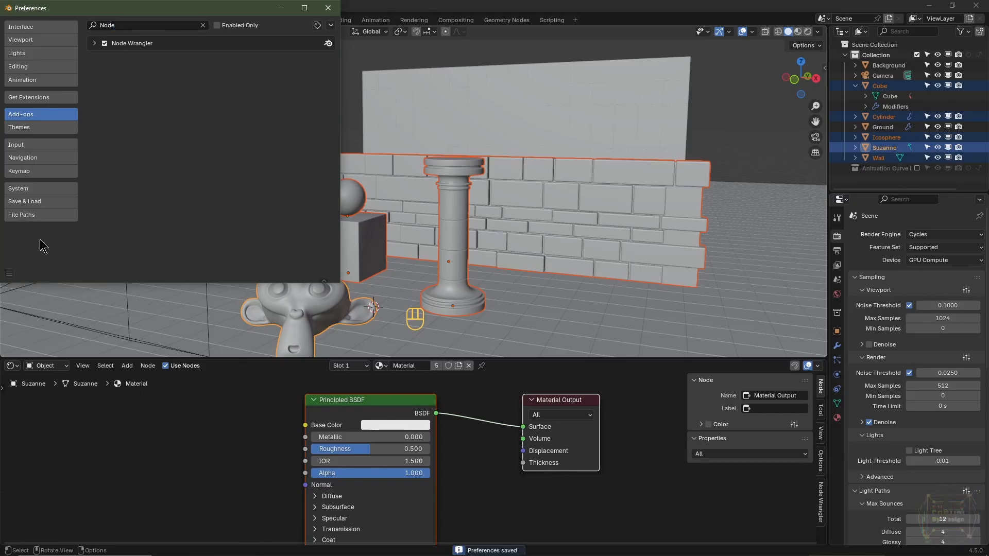
{"action": "left_click", "coordinate": [326, 9]}
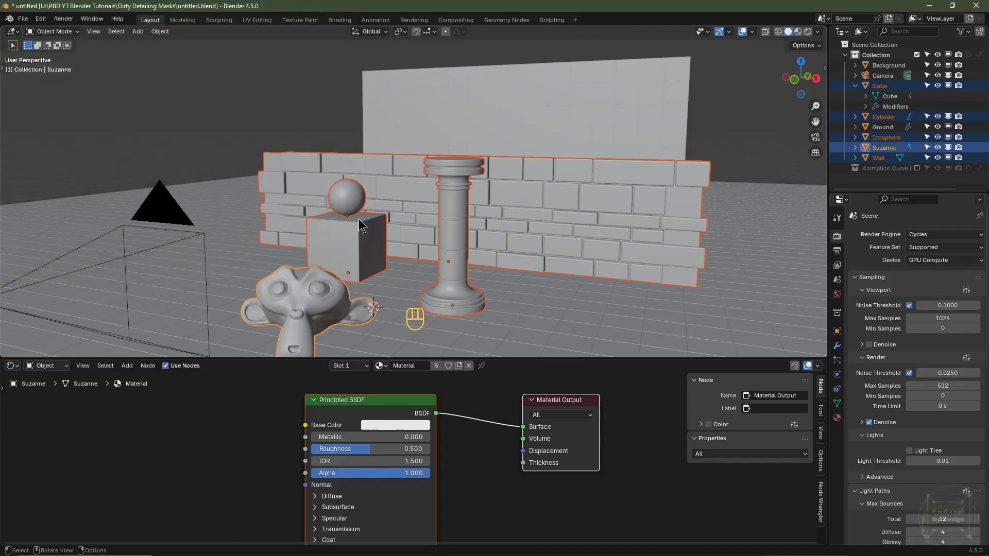
Inspect the brick wall's mesh in Edit Mode from several angles, including the bevelled edges at its end
{"action": "left_click", "coordinate": [400, 183]}
{"action": "scroll", "coordinate": [406, 207], "scroll_direction": "up", "scroll_amount": 3}
{"action": "scroll", "coordinate": [406, 207], "scroll_direction": "up", "scroll_amount": 2}
{"action": "key", "text": "Tab"}
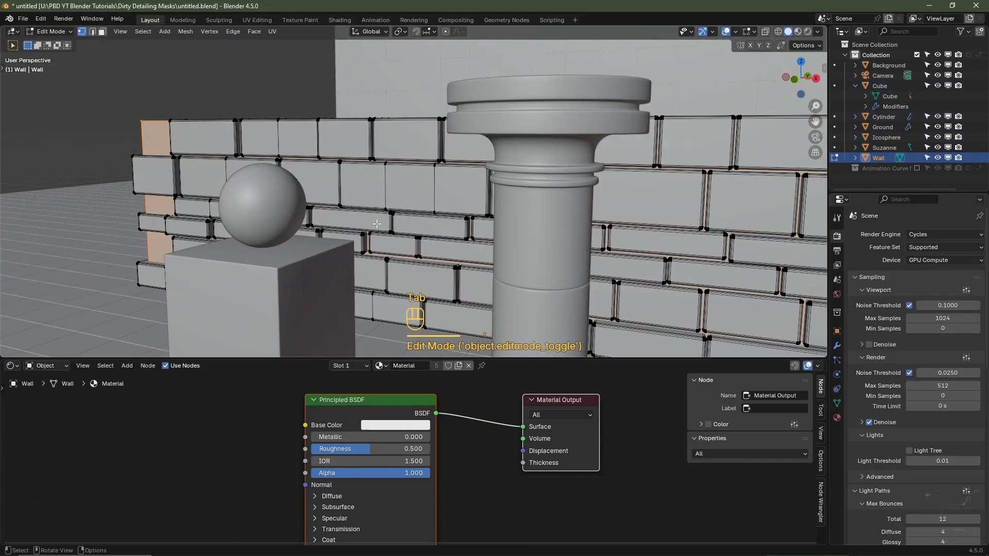
{"action": "scroll", "coordinate": [512, 236], "scroll_direction": "down", "scroll_amount": 2}
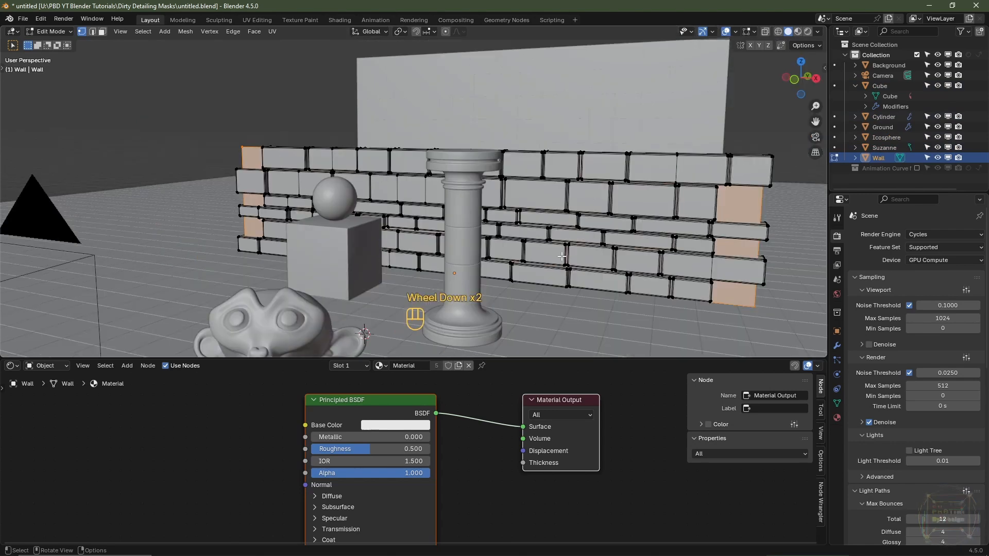
{"action": "middle_click_drag", "start_coordinate": [562, 256], "coordinate": [576, 307]}
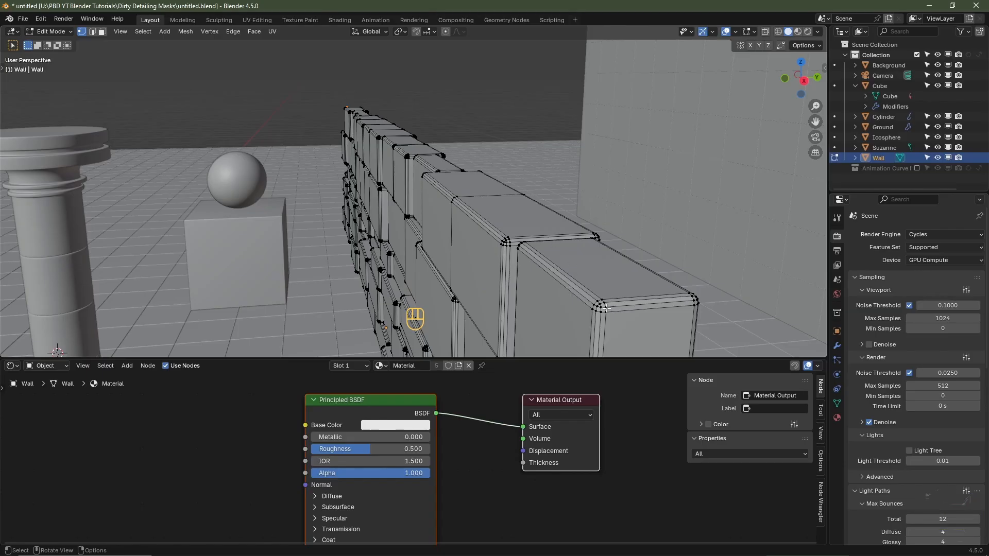
{"action": "scroll", "coordinate": [507, 280], "scroll_direction": "down", "scroll_amount": 1}
{"action": "middle_click_drag", "start_coordinate": [507, 280], "coordinate": [533, 232]}
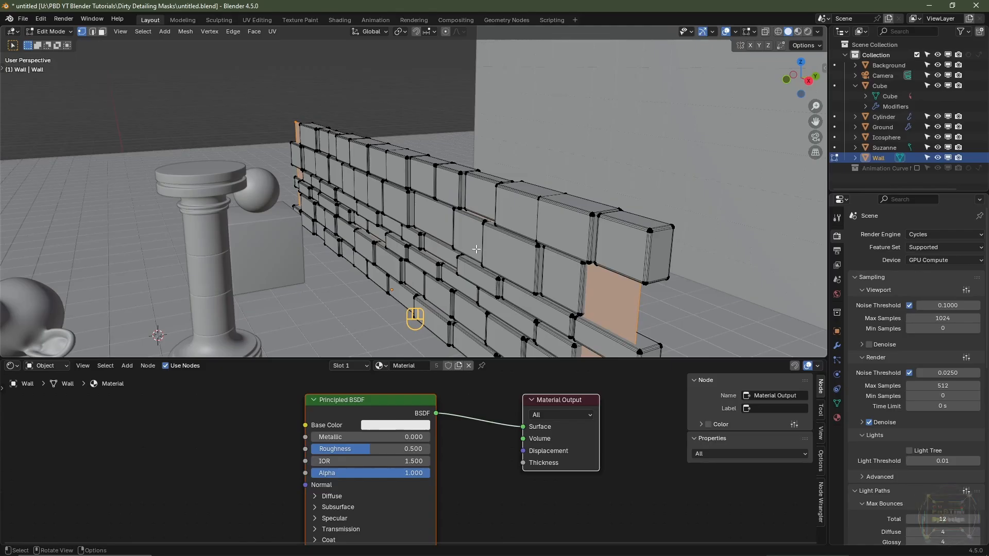
{"action": "middle_click_drag", "start_coordinate": [484, 232], "coordinate": [520, 233]}
{"action": "key", "text": "Tab"}
Inspect the column's mesh topology in Edit Mode and return to Object Mode
{"action": "left_click", "coordinate": [278, 259]}
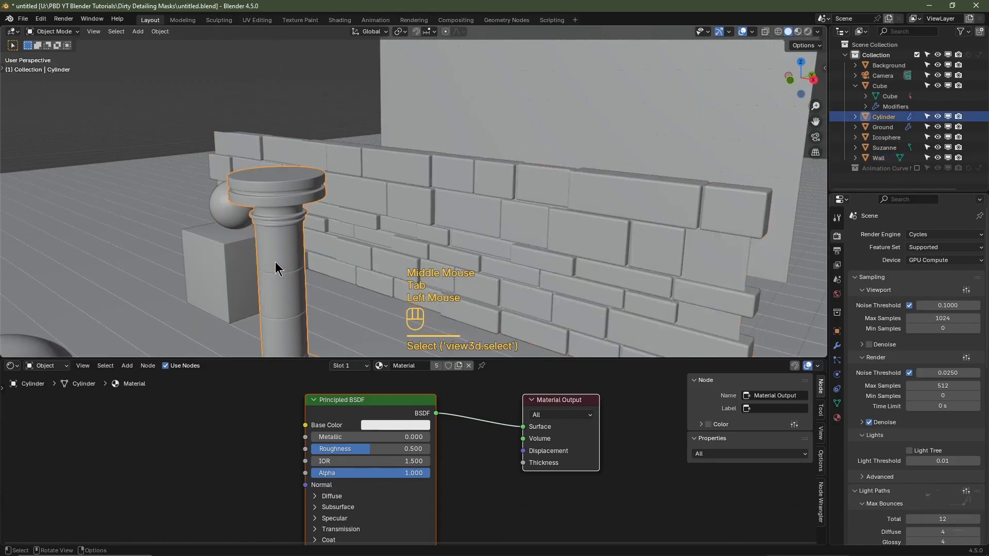
{"action": "key", "text": "Tab"}
{"action": "middle_click_drag", "start_coordinate": [287, 273], "coordinate": [320, 269], "text": "shift"}
{"action": "middle_click_drag", "start_coordinate": [320, 269], "coordinate": [352, 265]}
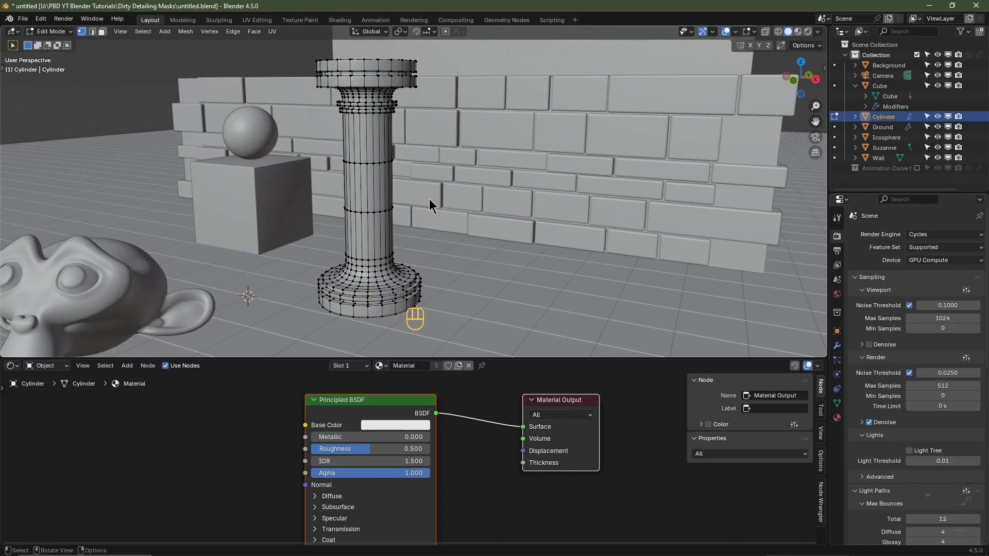
{"action": "key", "text": "Tab"}
Examine the icosphere's mesh density up close in Edit Mode and return to Object Mode
{"action": "left_click", "coordinate": [245, 123]}
{"action": "key", "text": "Tab"}
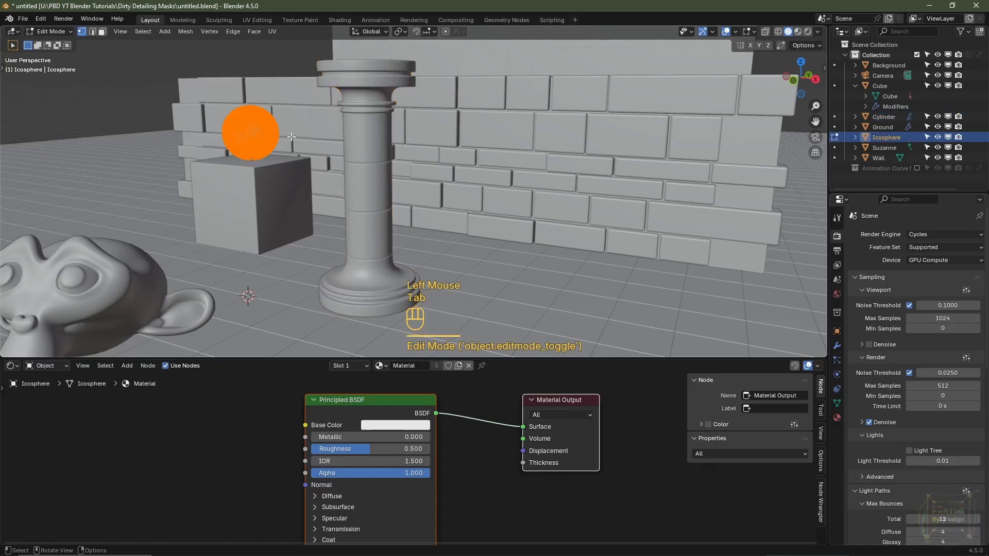
{"action": "scroll", "coordinate": [291, 136], "scroll_direction": "up", "scroll_amount": 2}
{"action": "middle_click_drag", "start_coordinate": [291, 136], "coordinate": [354, 244], "text": "shift"}
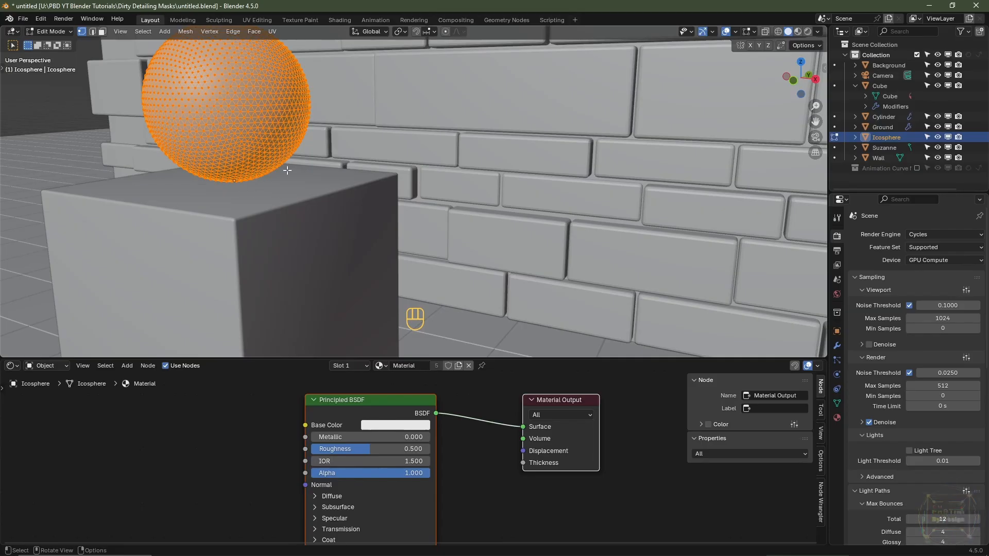
{"action": "key", "text": "Tab"}
Check the cube's mesh in Edit Mode and return to Object Mode
{"action": "left_click", "coordinate": [246, 270]}
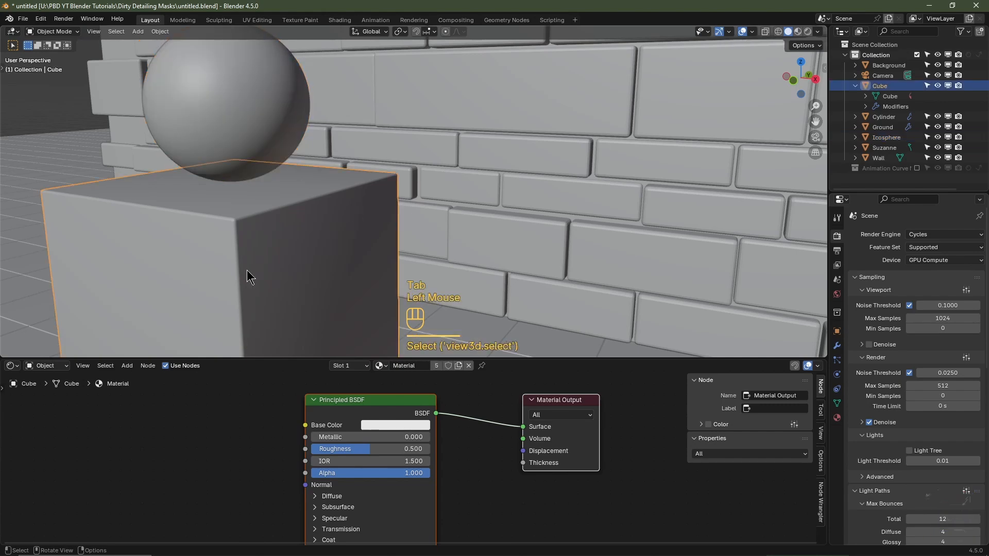
{"action": "key", "text": "Tab"}
{"action": "scroll", "coordinate": [261, 268], "scroll_direction": "down", "scroll_amount": 2}
{"action": "scroll", "coordinate": [261, 268], "scroll_direction": "up", "scroll_amount": 1}
{"action": "key", "text": "Tab"}
Inspect the Suzanne head's mesh density in Edit Mode and return to Object Mode
{"action": "scroll", "coordinate": [328, 268], "scroll_direction": "down", "scroll_amount": 4}
{"action": "middle_click_drag", "start_coordinate": [261, 269], "coordinate": [293, 251]}
{"action": "scroll", "coordinate": [327, 267], "scroll_direction": "up", "scroll_amount": 2}
{"action": "left_click", "coordinate": [292, 251]}
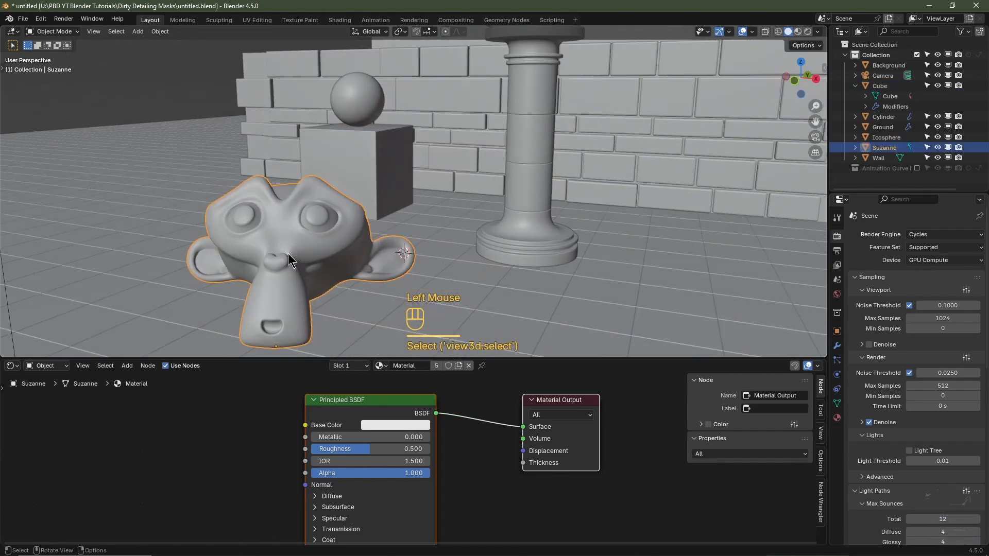
{"action": "key", "text": "Tab"}
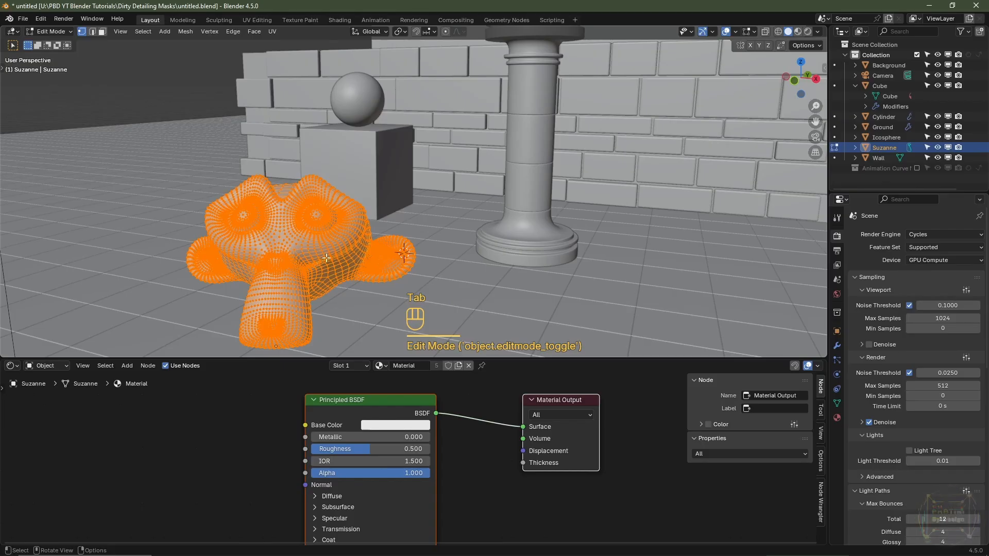
{"action": "key", "text": "Tab"}
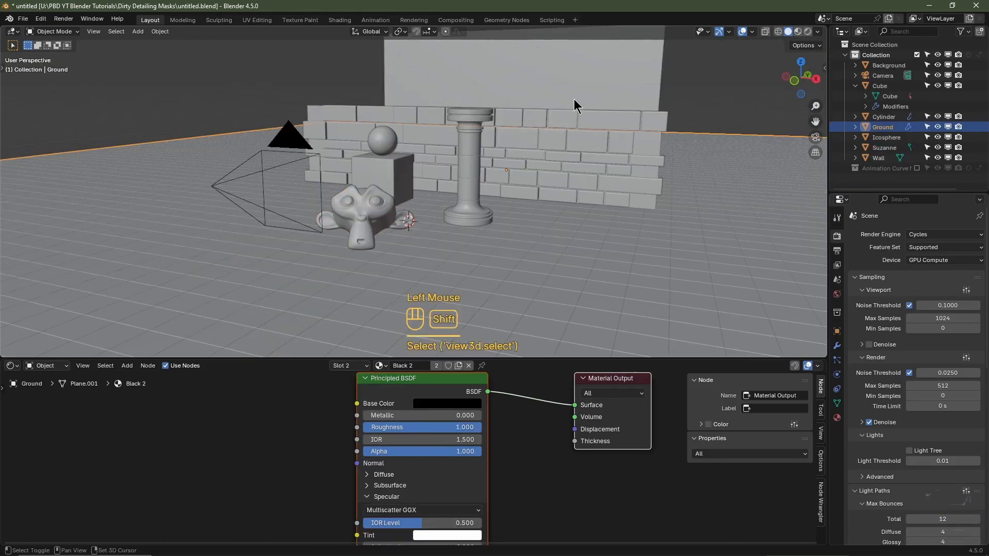
Compare the materials assigned to the ground and background planes with those on the prop objects by selecting them
{"action": "left_click", "coordinate": [573, 84], "text": "shift"}
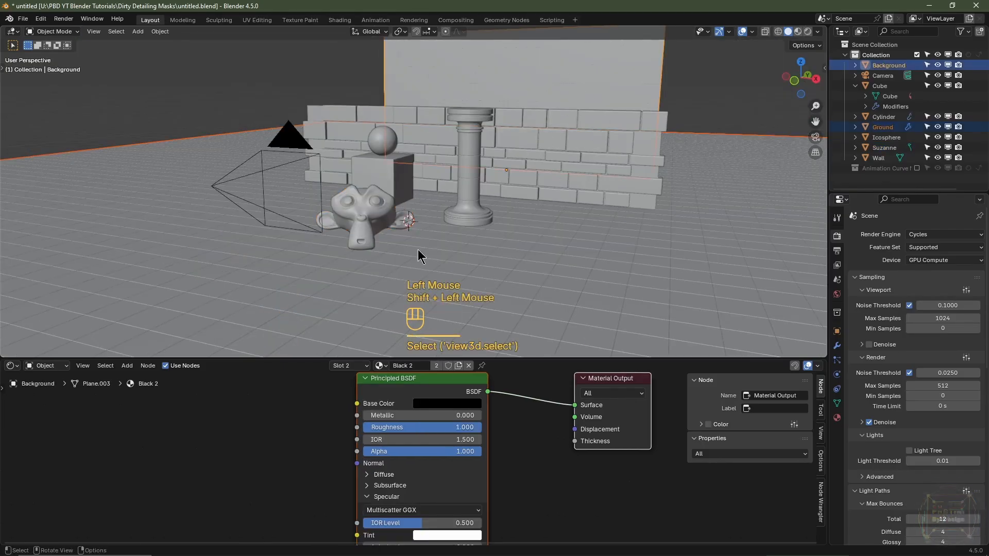
{"action": "left_click", "coordinate": [368, 211]}
{"action": "scroll", "coordinate": [416, 214], "scroll_direction": "up", "scroll_amount": 1}
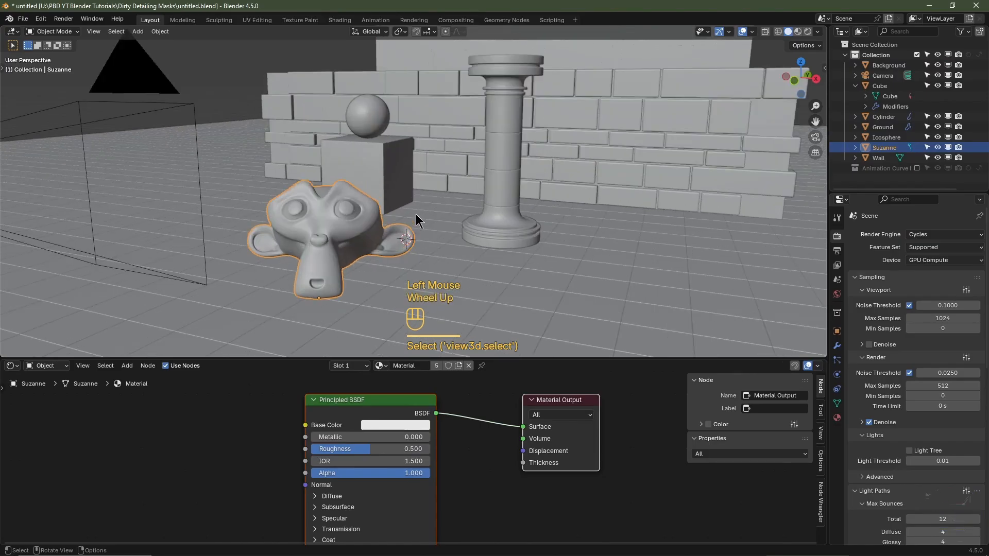
{"action": "left_click", "coordinate": [400, 170]}
{"action": "left_click", "coordinate": [490, 178]}
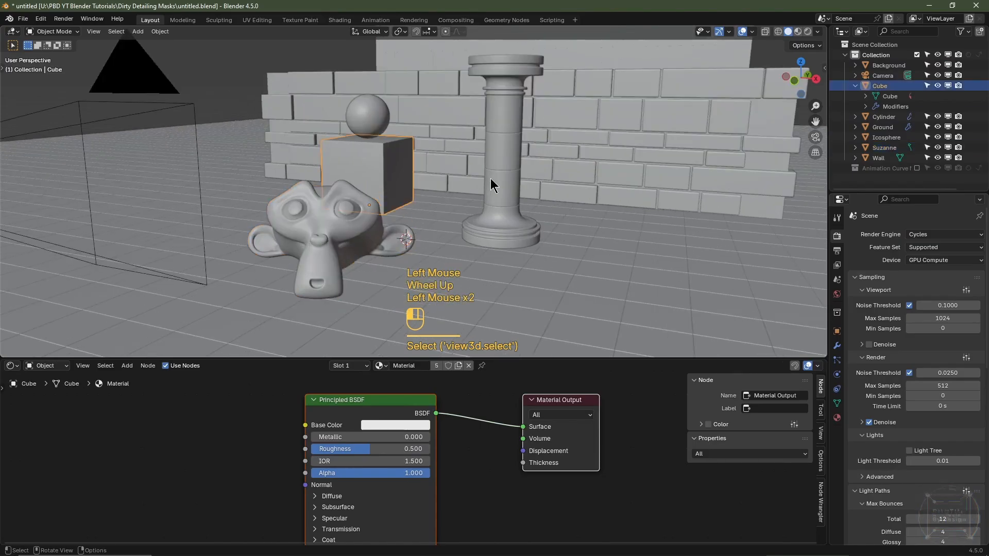
Rename the material on the Suzanne head to "Cavity Grime N Dirt"
{"action": "left_click", "coordinate": [362, 227]}
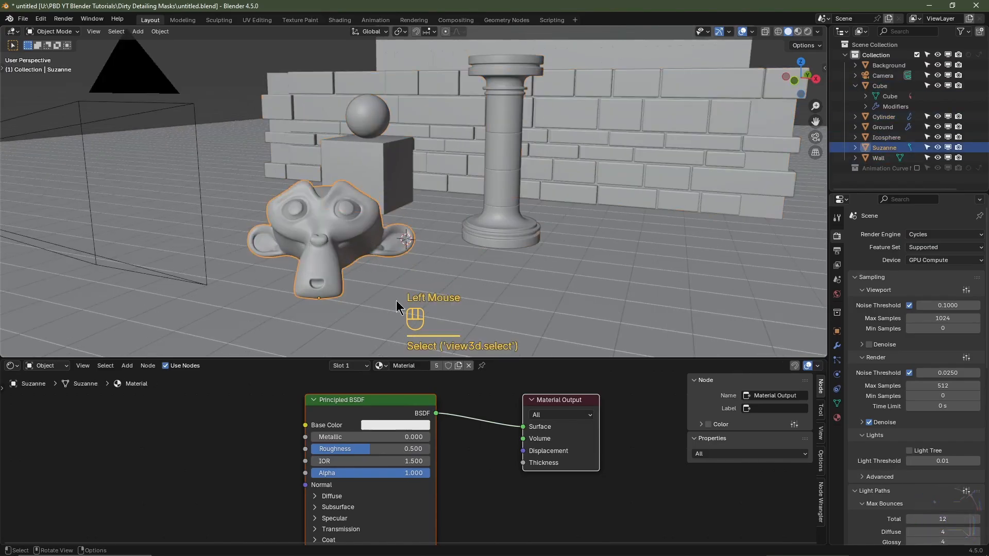
{"action": "double_click", "coordinate": [412, 367]}
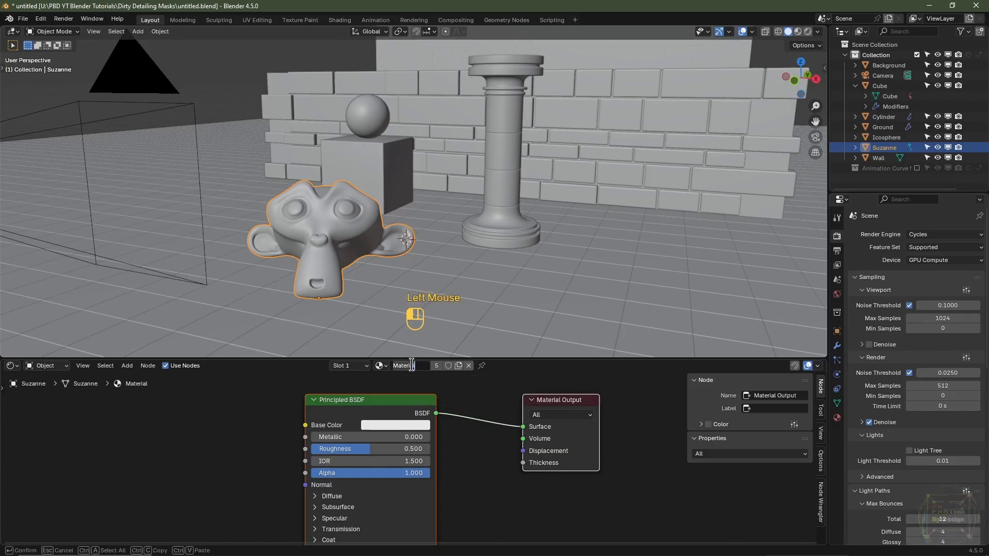
{"action": "type", "text": "Cavity"}
{"action": "type", "text": " Grime N Di"}
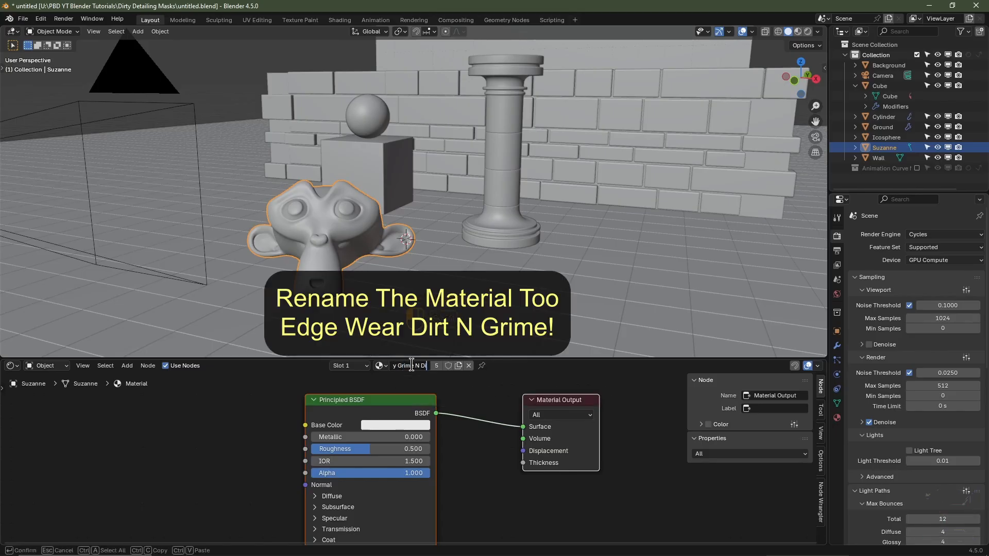
{"action": "type", "text": "rt"}
{"action": "key", "text": "Return"}
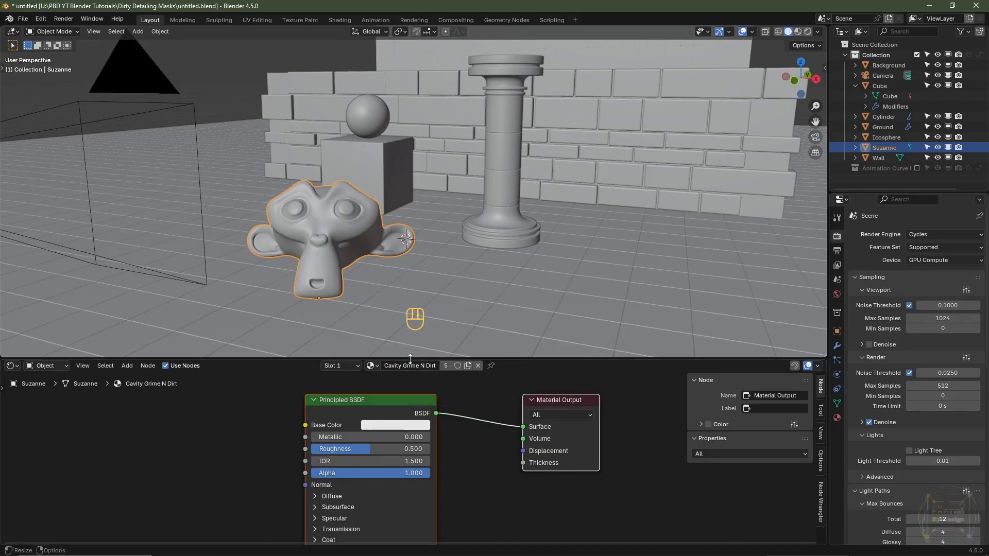
Enlarge the node editor with its sidebar hidden, and show the 3D viewport through the camera in Rendered shading
{"action": "left_click_drag", "start_coordinate": [413, 359], "coordinate": [410, 209]}
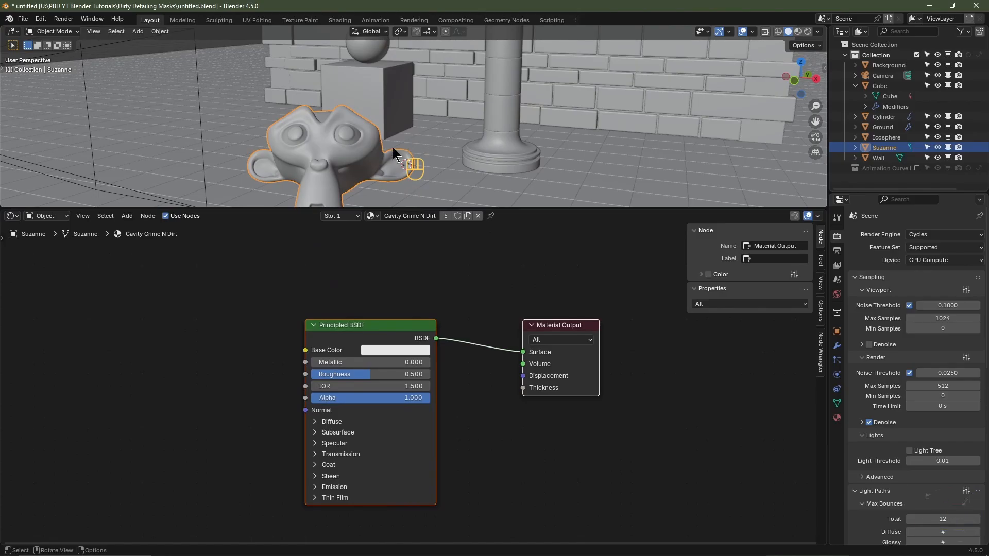
{"action": "key", "text": "KP_0"}
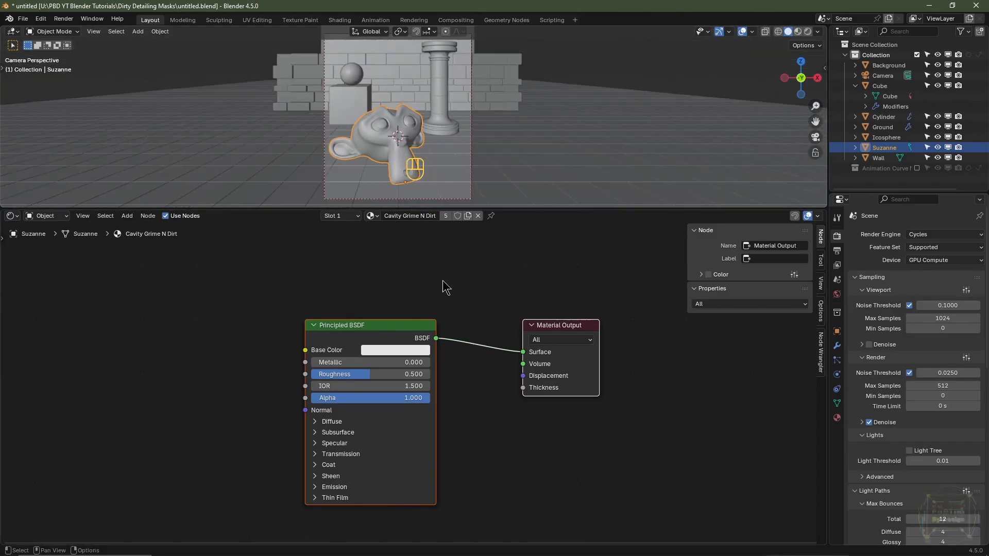
{"action": "key", "text": "n"}
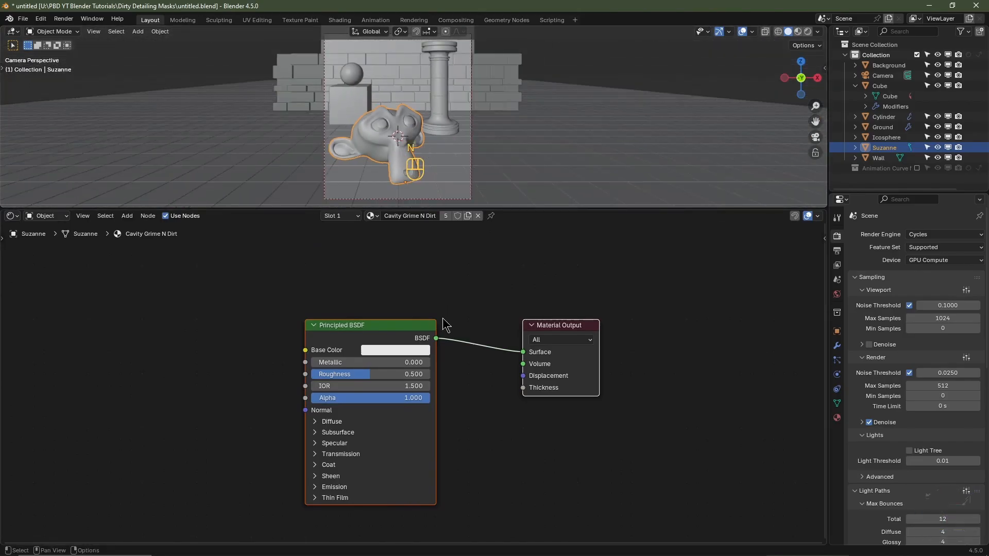
{"action": "scroll", "coordinate": [441, 322], "scroll_direction": "up", "scroll_amount": 2}
{"action": "middle_click_drag", "start_coordinate": [399, 368], "coordinate": [527, 345]}
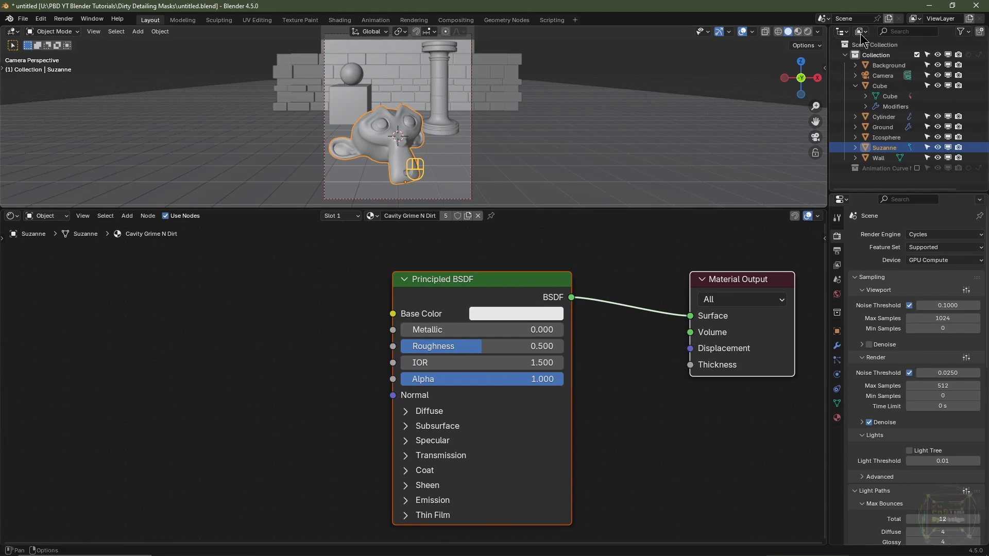
{"action": "left_click", "coordinate": [808, 32]}
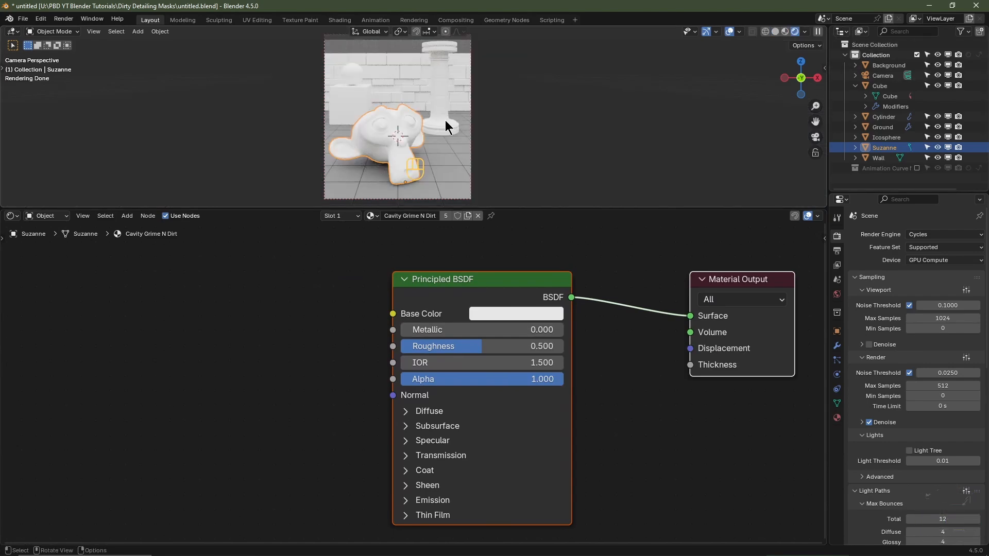
Add a Geometry node to the Suzanne head's material, well to the left of the Principled BSDF node
{"action": "left_click", "coordinate": [389, 77]}
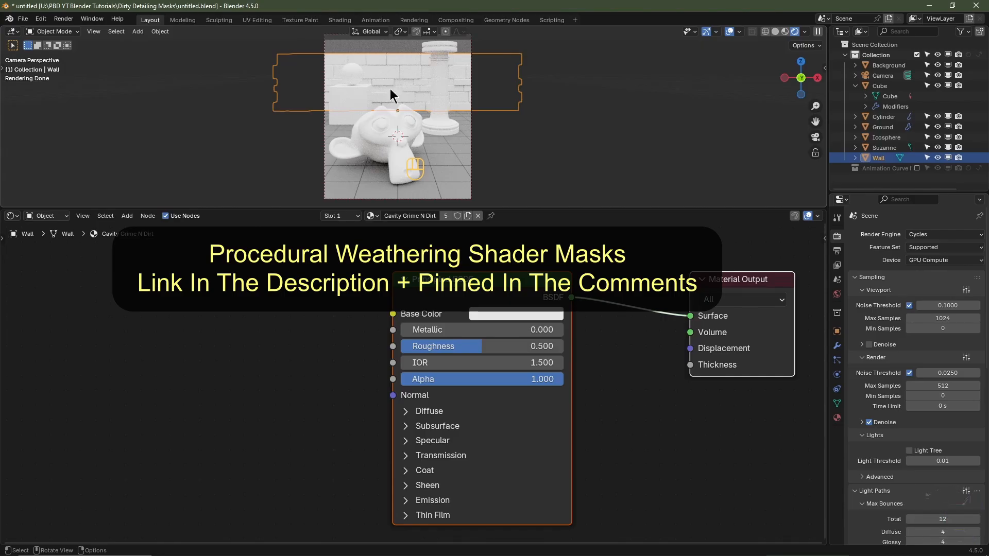
{"action": "left_click", "coordinate": [374, 141]}
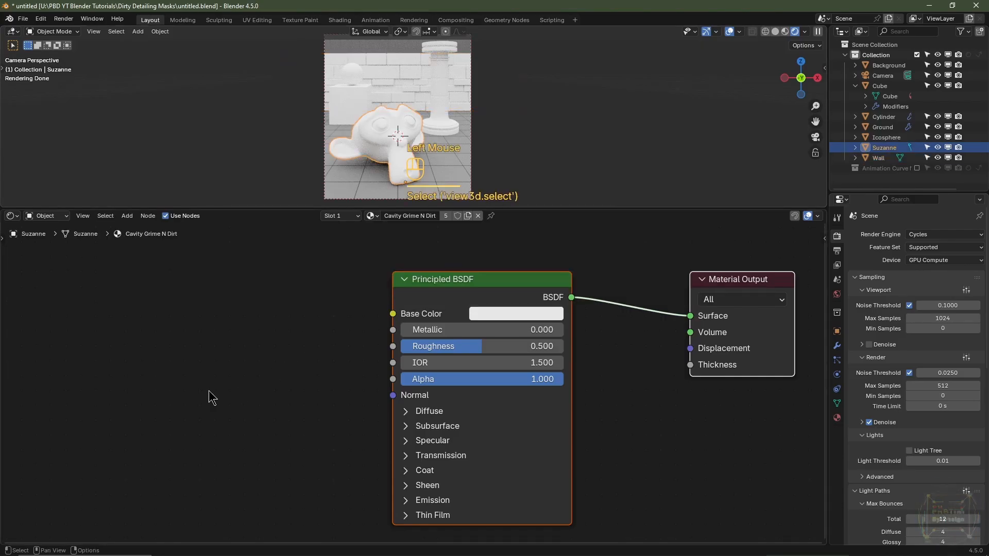
{"action": "middle_click_drag", "start_coordinate": [211, 398], "coordinate": [336, 393]}
{"action": "key", "text": "shift+a"}
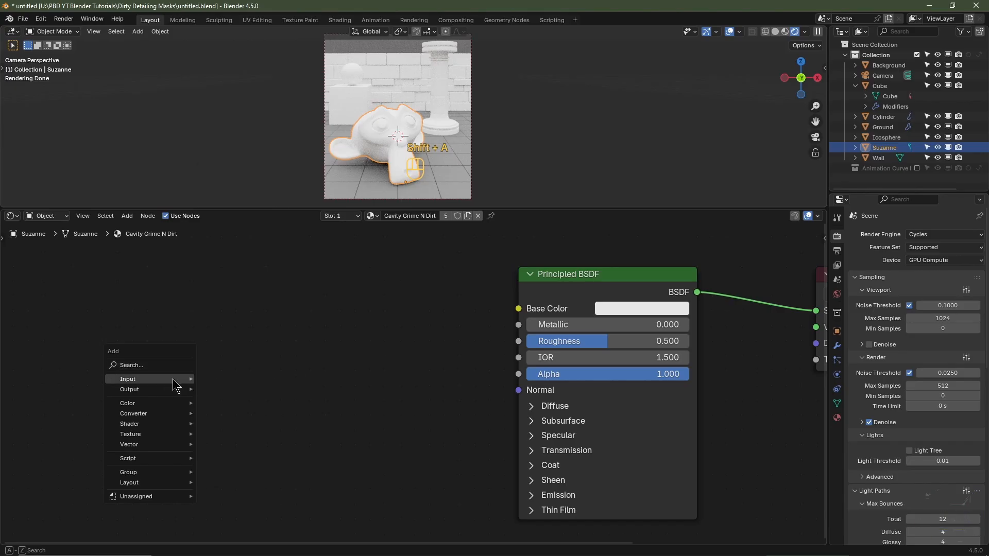
{"action": "mouse_move", "coordinate": [175, 386]}
{"action": "left_click", "coordinate": [235, 256]}
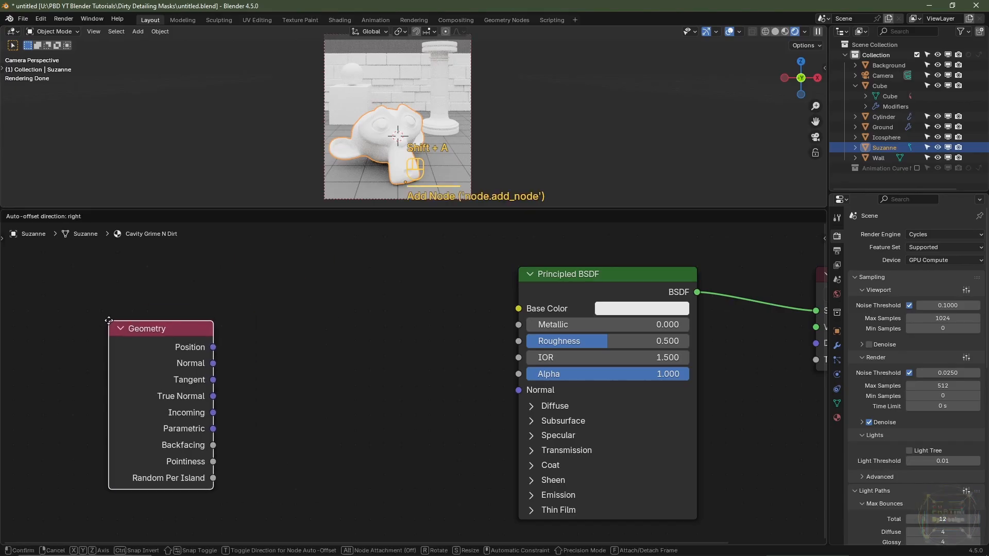
{"action": "left_click", "coordinate": [74, 292]}
Add a Color Ramp node between the Geometry node and the Principled BSDF node
{"action": "key", "text": "shift+a"}
{"action": "mouse_move", "coordinate": [226, 387]}
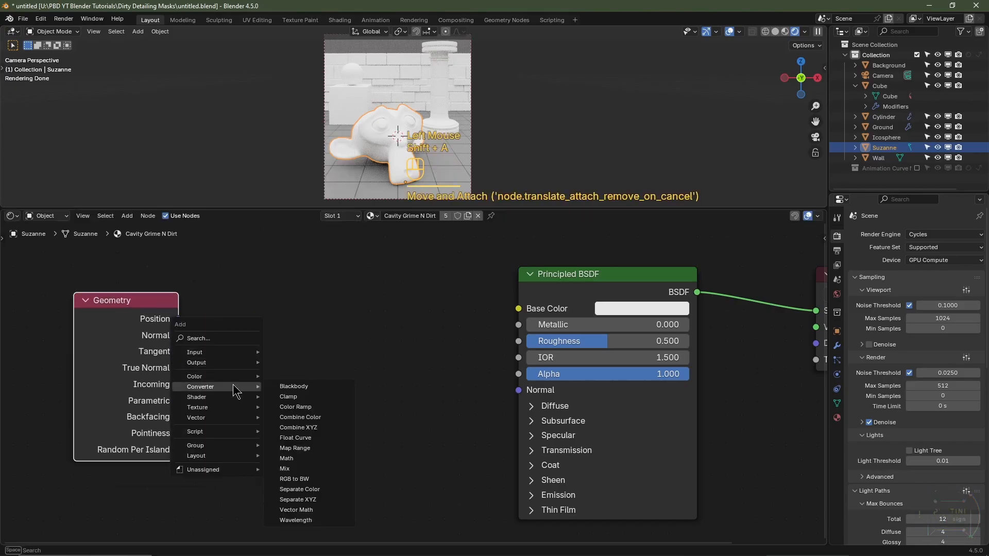
{"action": "left_click", "coordinate": [301, 407]}
{"action": "left_click", "coordinate": [211, 299]}
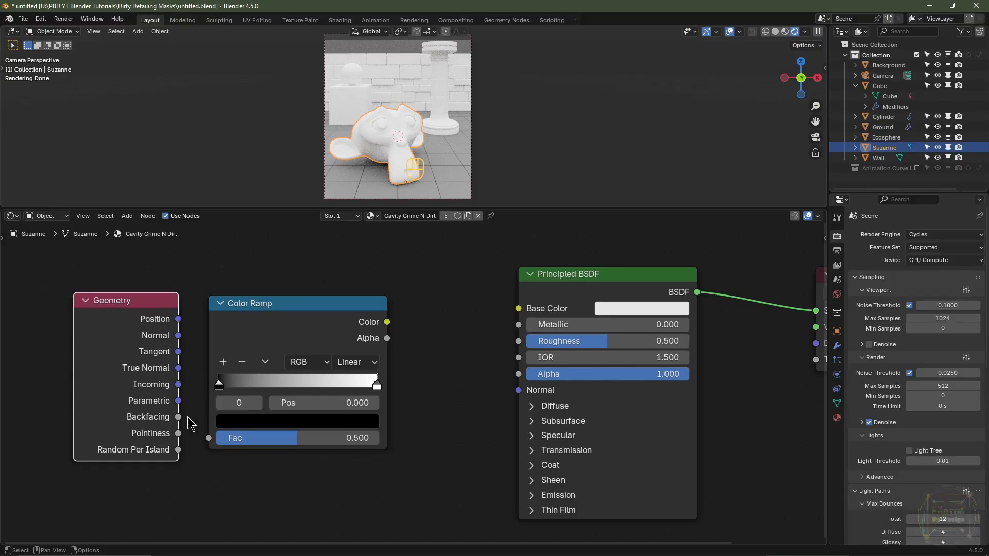
Link the Geometry node's Pointiness to the Color Ramp's Fac, and the ramp's Color to the Principled BSDF's Base Color
{"action": "left_click_drag", "start_coordinate": [179, 433], "coordinate": [208, 439]}
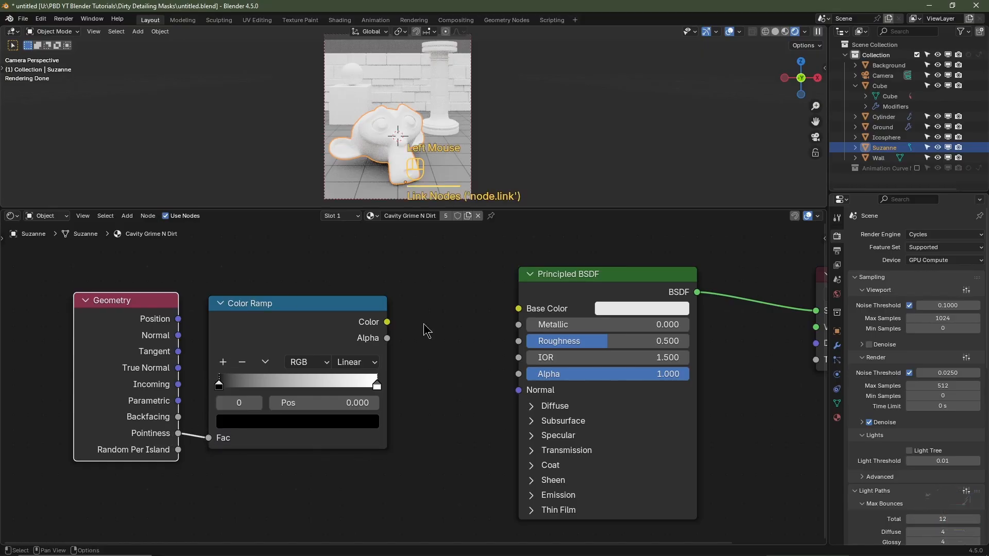
{"action": "left_click", "coordinate": [387, 322]}
{"action": "left_click_drag", "start_coordinate": [387, 323], "coordinate": [517, 309]}
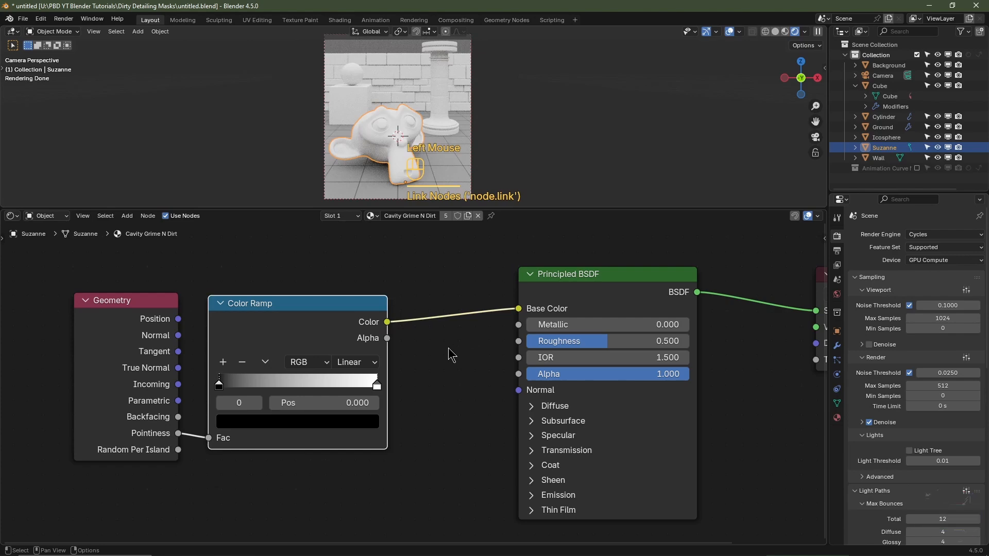
Set the Color Ramp's interpolation to Ease and the position of its black stop to 0.5
{"action": "left_click", "coordinate": [354, 362]}
{"action": "left_click", "coordinate": [354, 387]}
{"action": "left_click", "coordinate": [219, 386]}
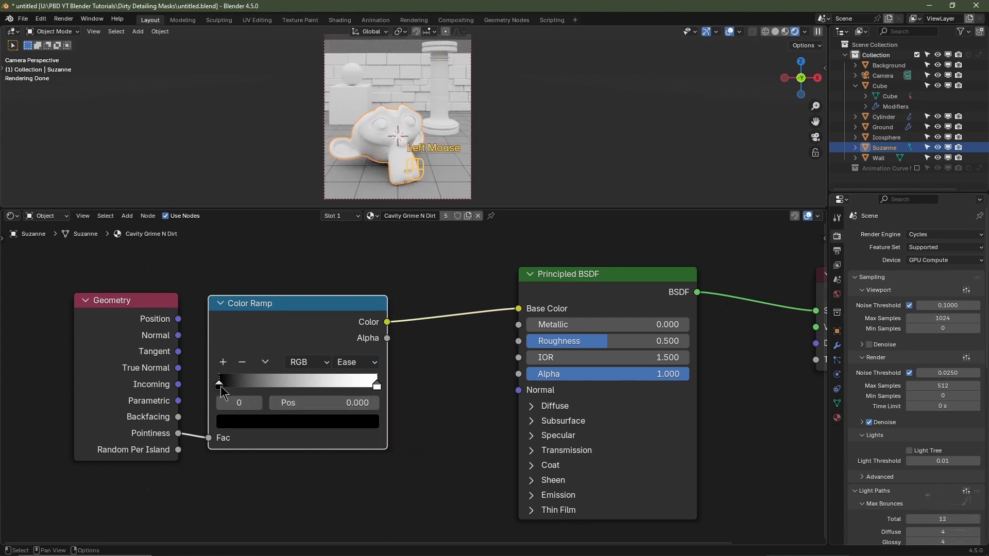
{"action": "left_click", "coordinate": [220, 385]}
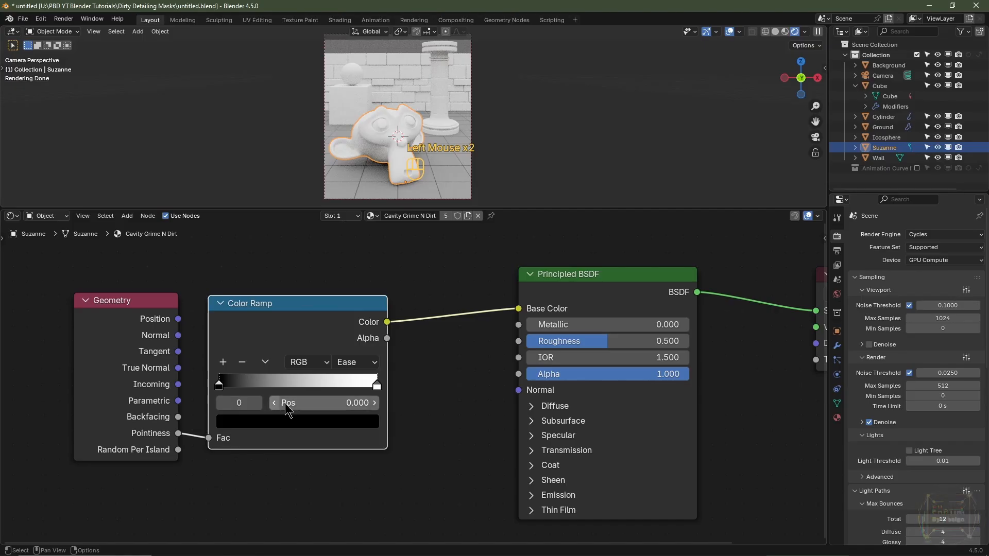
{"action": "left_click", "coordinate": [323, 405]}
{"action": "type", "text": "0.5"}
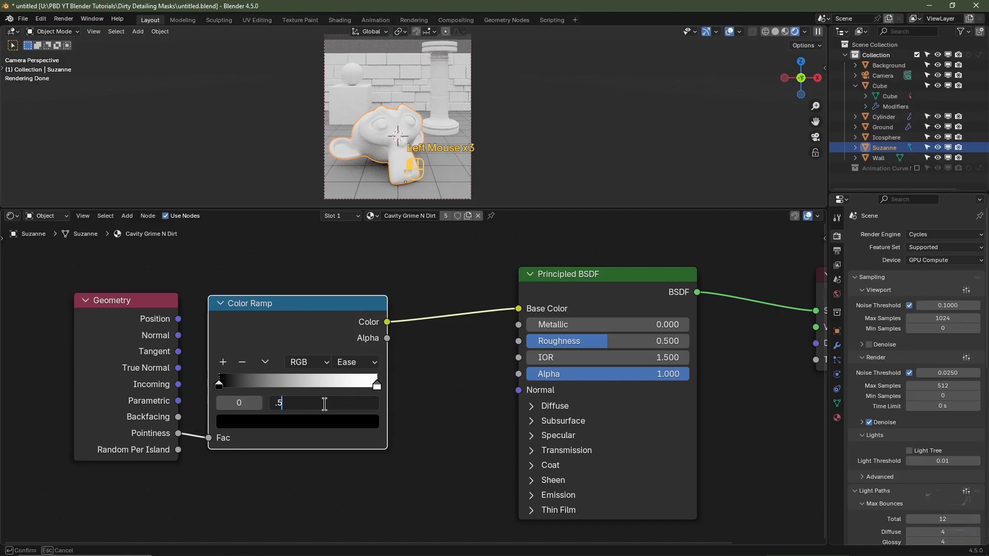
{"action": "key", "text": "Return"}
Set the position of the Color Ramp's white stop to 0.525
{"action": "left_click", "coordinate": [377, 386]}
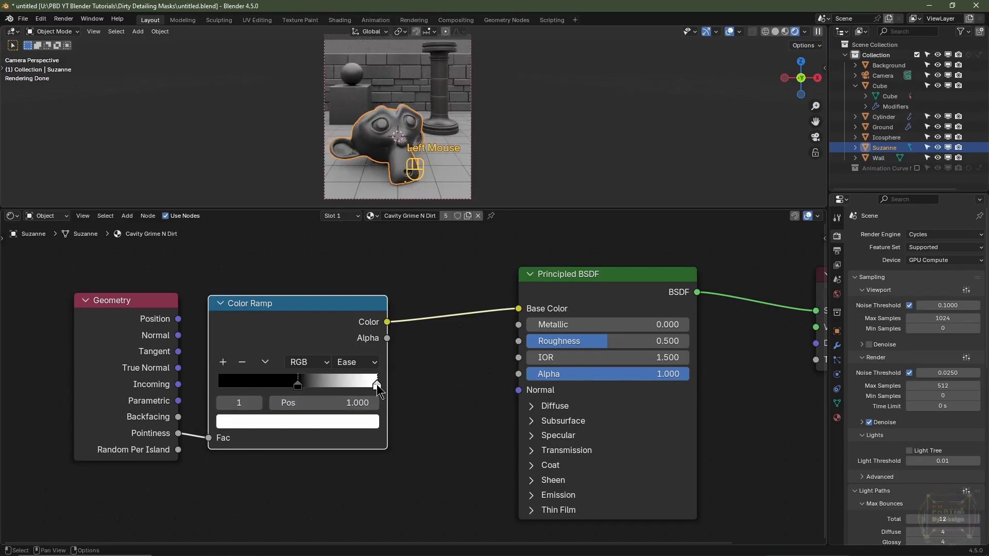
{"action": "left_click_drag", "start_coordinate": [377, 385], "coordinate": [302, 394]}
{"action": "left_click", "coordinate": [352, 404]}
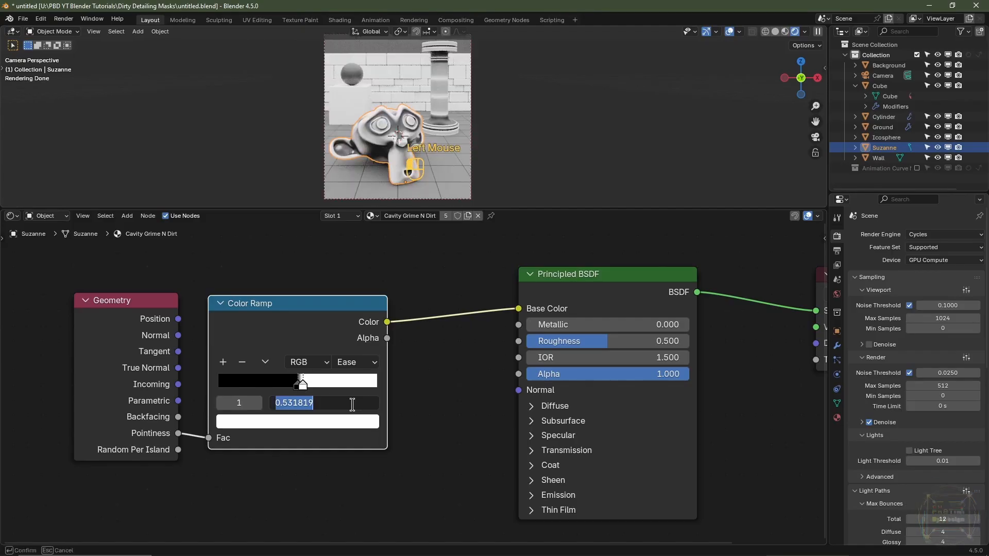
{"action": "type", "text": ".525"}
{"action": "key", "text": "Return"}
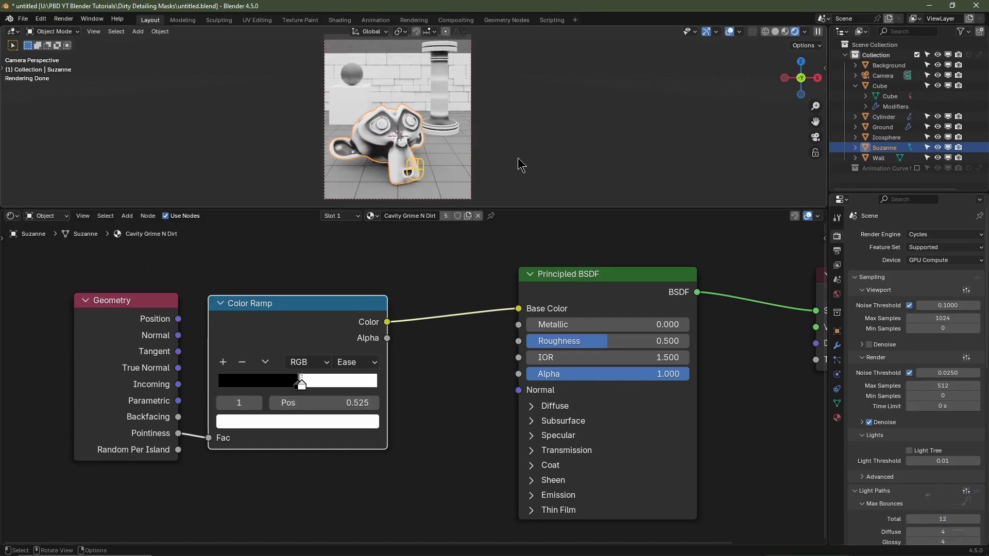
Examine the pointiness mask on the Suzanne head, wall, cube and column up close, and return to the camera view
{"action": "middle_click_drag", "start_coordinate": [521, 154], "coordinate": [546, 142]}
{"action": "scroll", "coordinate": [549, 146], "scroll_direction": "up", "scroll_amount": 5}
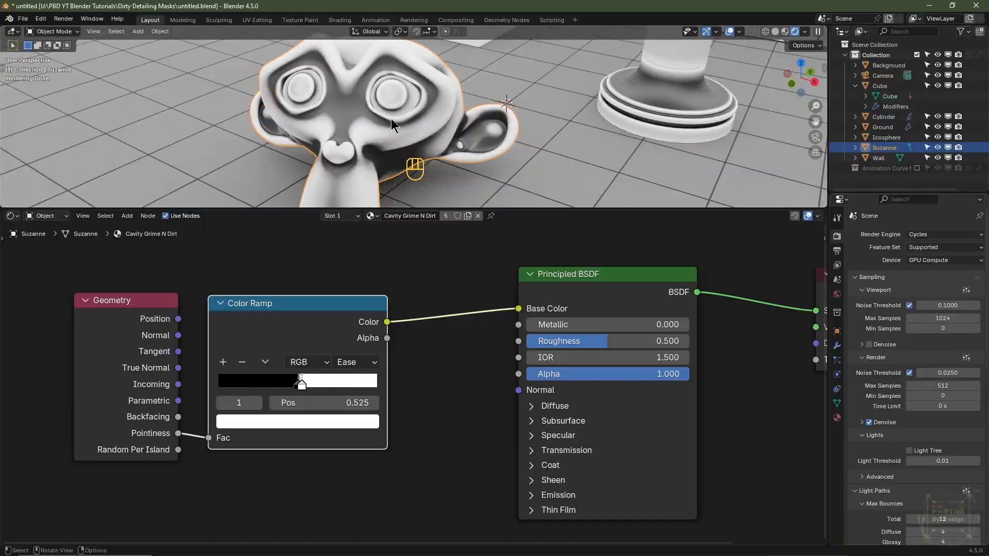
{"action": "scroll", "coordinate": [420, 109], "scroll_direction": "down", "scroll_amount": 2}
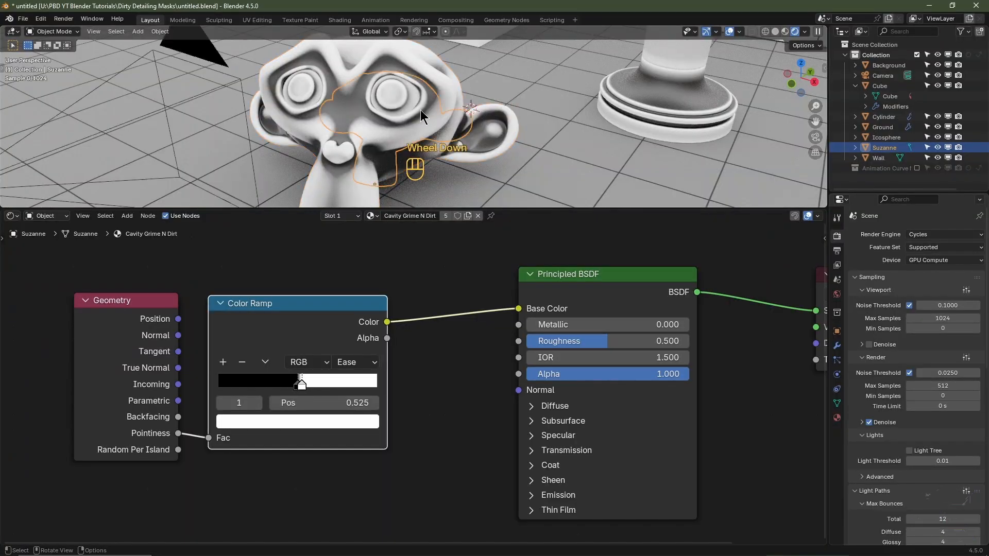
{"action": "middle_click_drag", "start_coordinate": [420, 110], "coordinate": [410, 129], "text": "shift"}
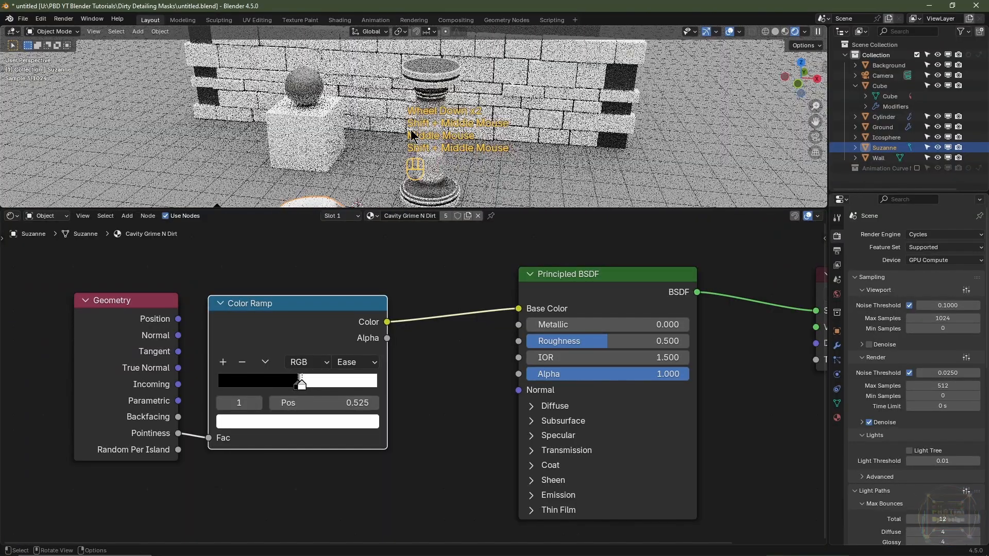
{"action": "left_click", "coordinate": [377, 85]}
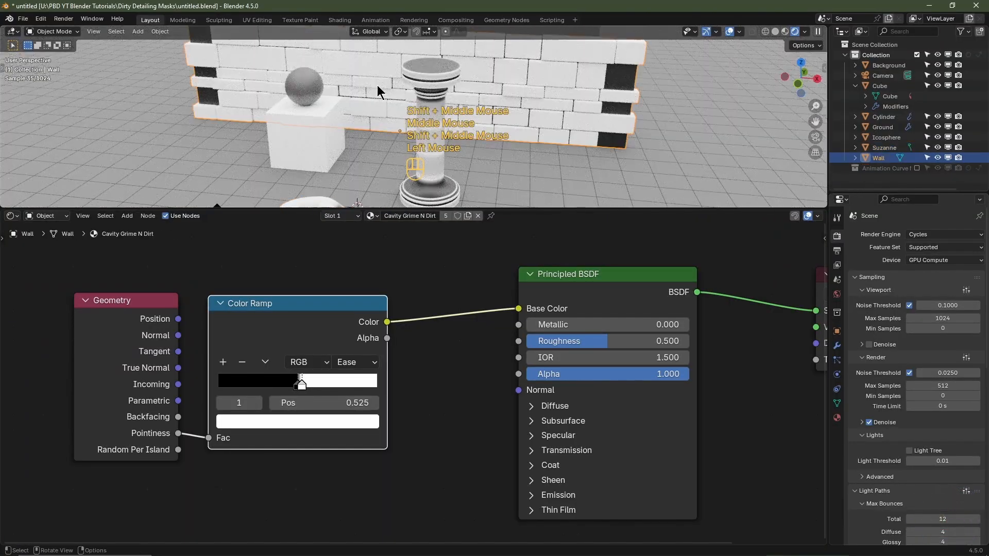
{"action": "left_click", "coordinate": [307, 126]}
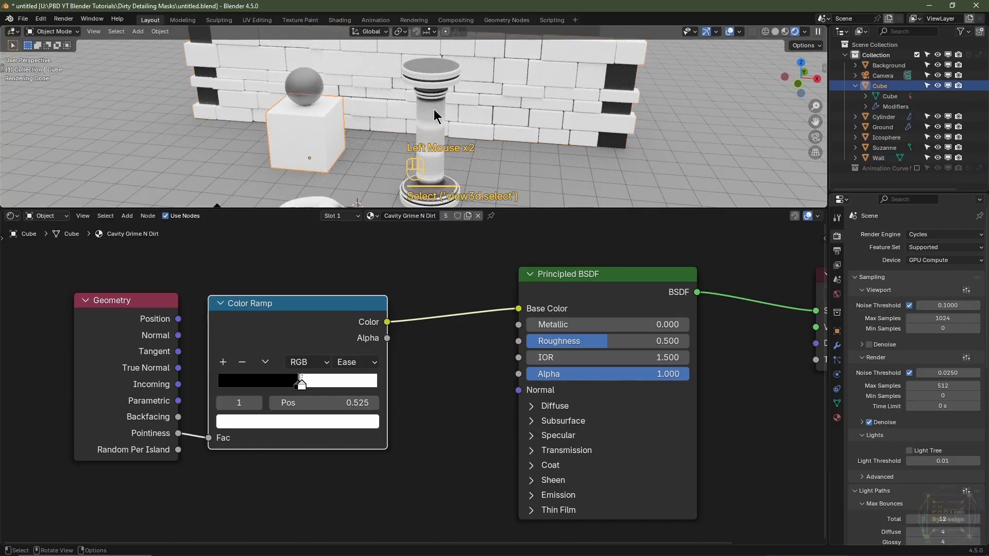
{"action": "left_click", "coordinate": [434, 111]}
{"action": "key", "text": "KP_0"}
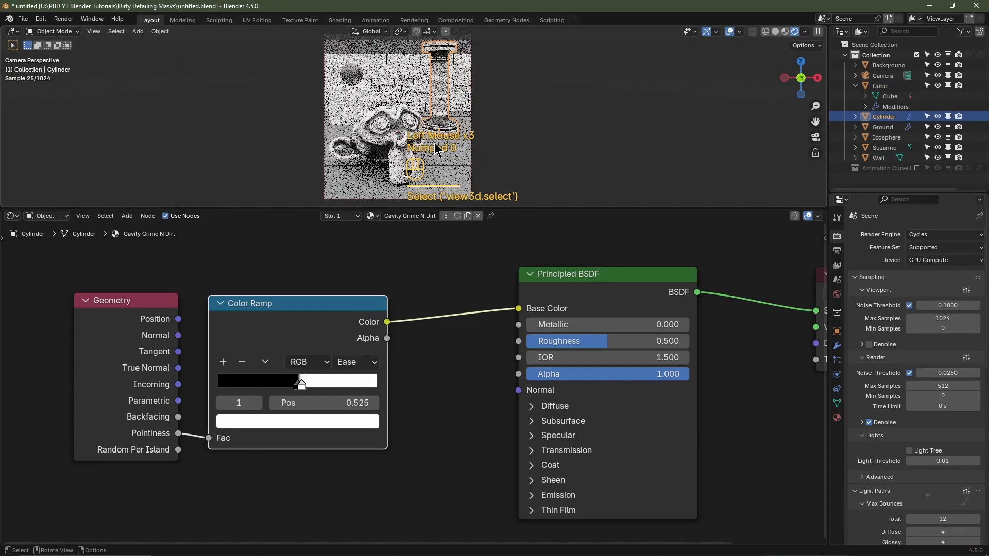
Enlarge the 3D viewport over the node editor and frame the camera view larger in it
{"action": "left_click_drag", "start_coordinate": [528, 209], "coordinate": [527, 369]}
{"action": "scroll", "coordinate": [424, 185], "scroll_direction": "up", "scroll_amount": 2}
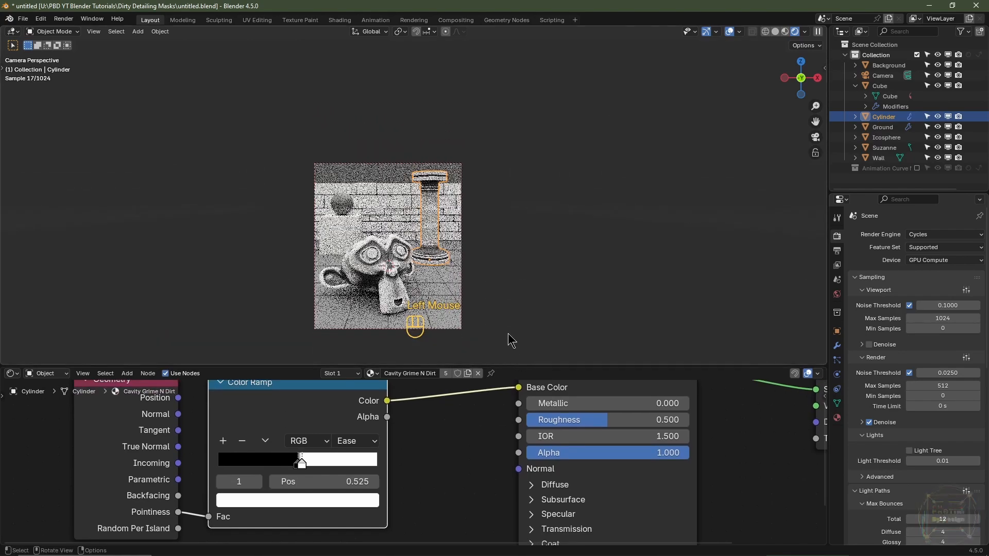
{"action": "middle_click_drag", "start_coordinate": [424, 186], "coordinate": [372, 158], "text": "shift"}
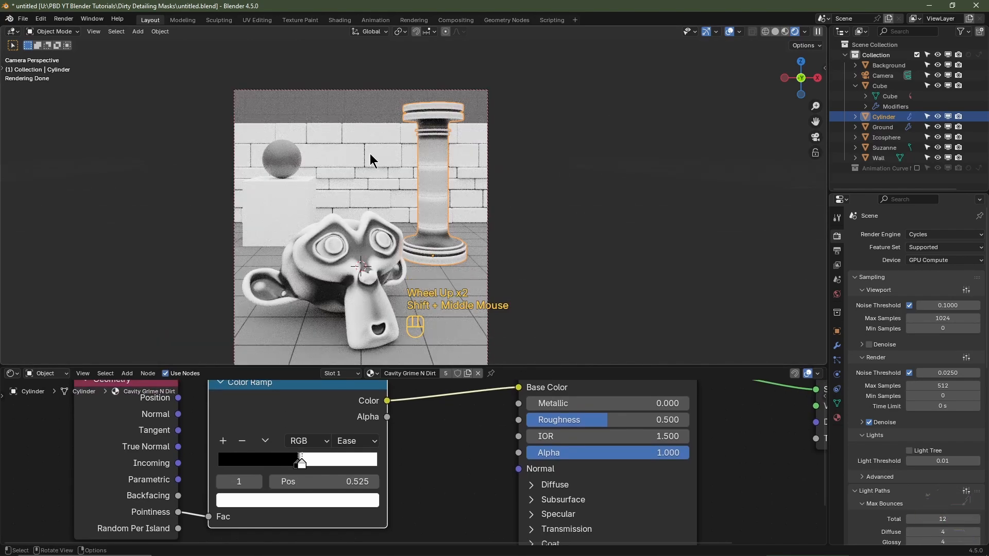
Add a Subdivision Surface modifier to the brick wall
{"action": "left_click", "coordinate": [370, 154]}
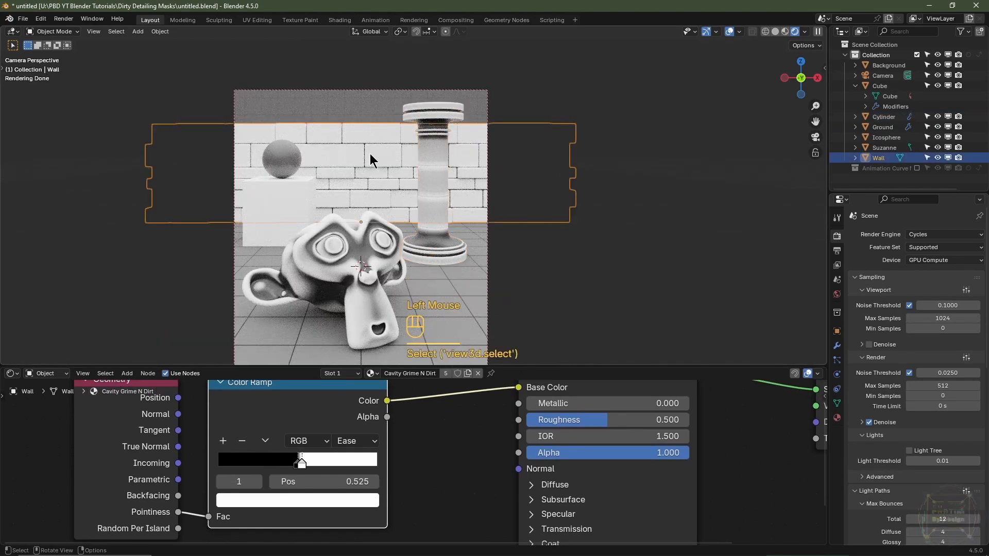
{"action": "left_click", "coordinate": [837, 345]}
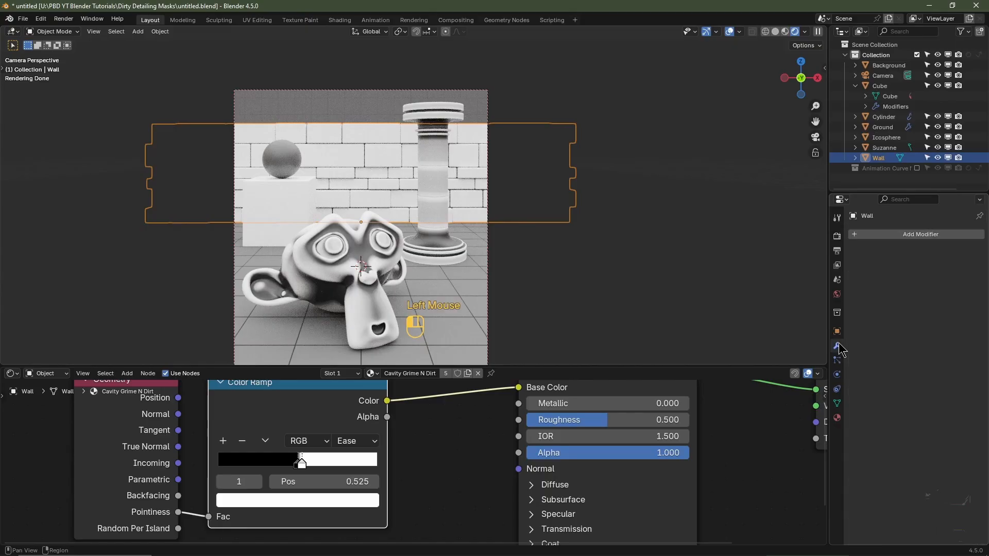
{"action": "left_click", "coordinate": [907, 236]}
{"action": "mouse_move", "coordinate": [882, 273]}
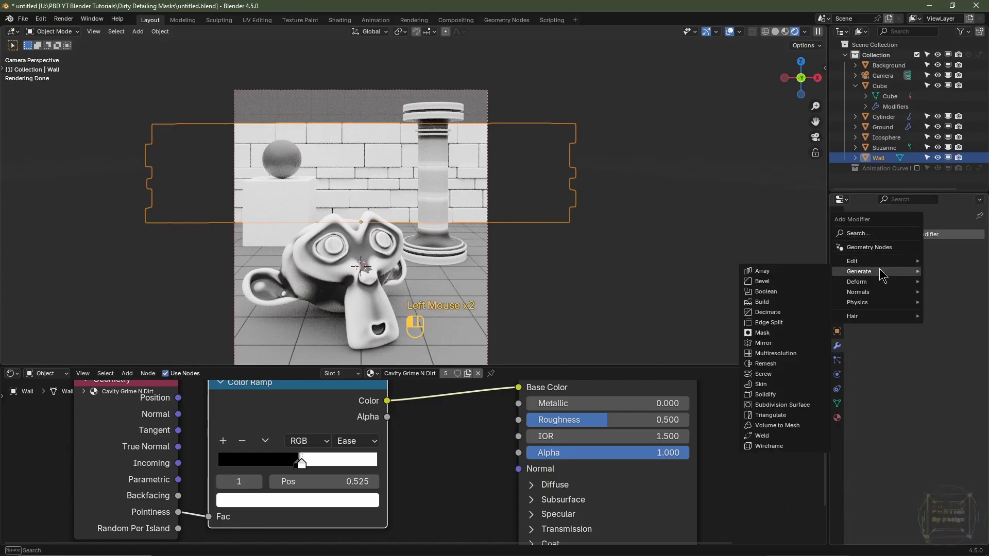
{"action": "left_click", "coordinate": [791, 406]}
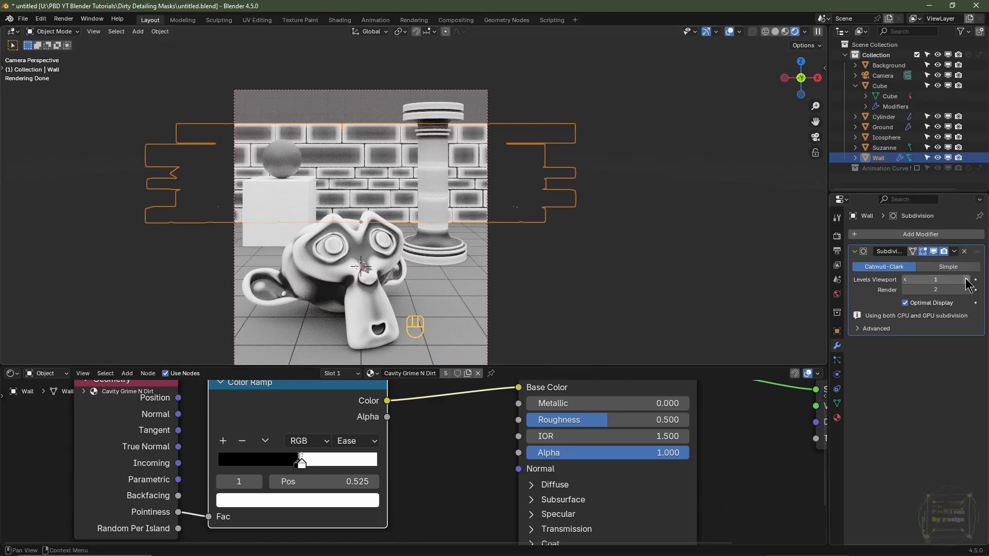
Try viewport level 2 on the wall's Subdivision modifier, and settle on level 1 for both viewport and render
{"action": "left_click_drag", "start_coordinate": [955, 283], "coordinate": [965, 284]}
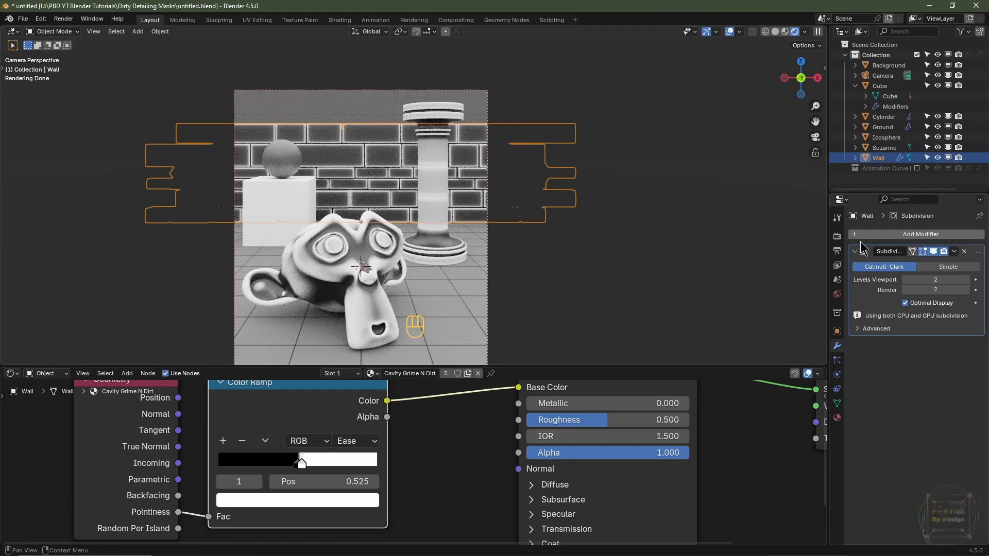
{"action": "left_click", "coordinate": [906, 279]}
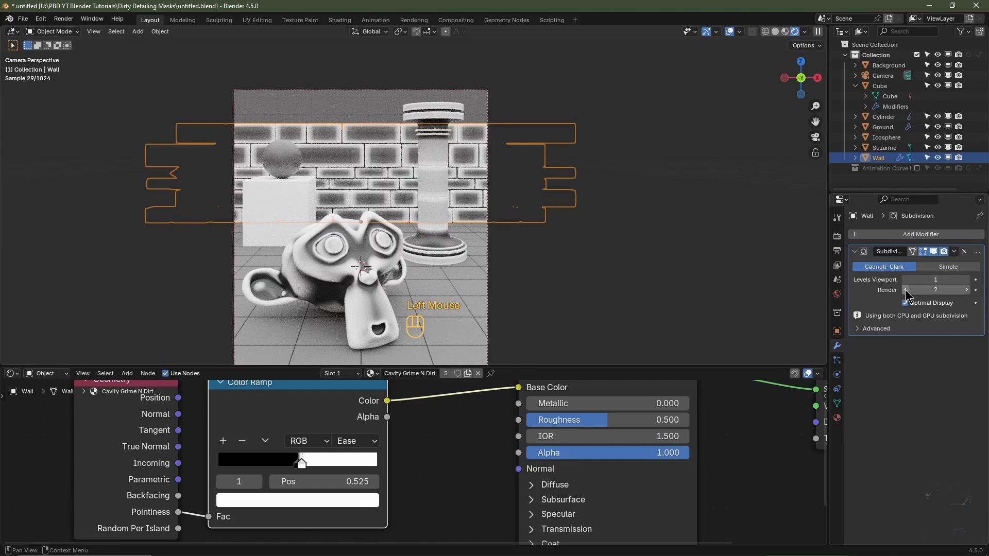
{"action": "left_click", "coordinate": [907, 290]}
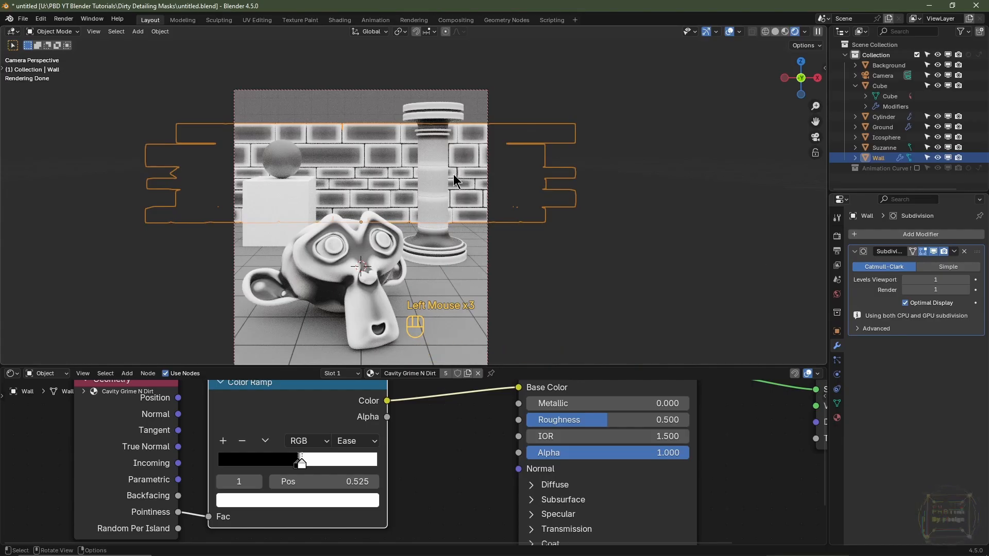
Set the segments of the column's Bevel modifier to 6
{"action": "left_click", "coordinate": [434, 172]}
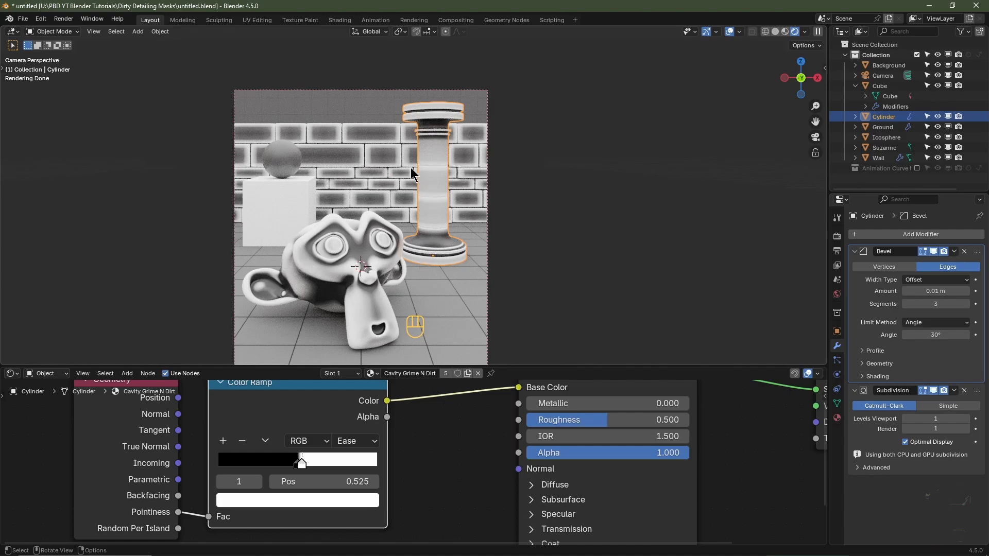
{"action": "scroll", "coordinate": [437, 180], "scroll_direction": "up", "scroll_amount": 2}
{"action": "middle_click_drag", "start_coordinate": [437, 181], "coordinate": [400, 242], "text": "shift"}
{"action": "scroll", "coordinate": [400, 242], "scroll_direction": "up", "scroll_amount": 1}
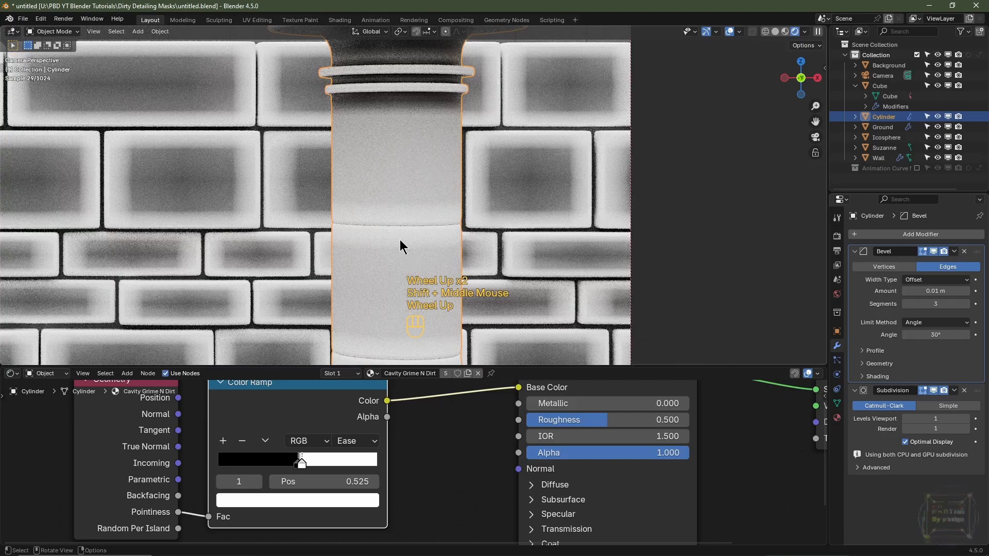
{"action": "left_click", "coordinate": [969, 307]}
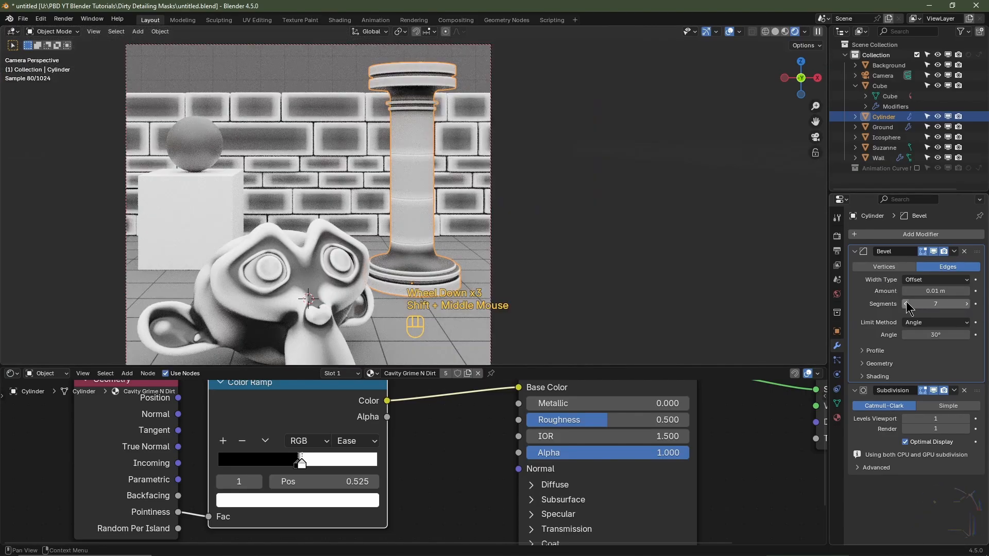
{"action": "left_click", "coordinate": [904, 305]}
{"action": "left_click", "coordinate": [906, 309]}
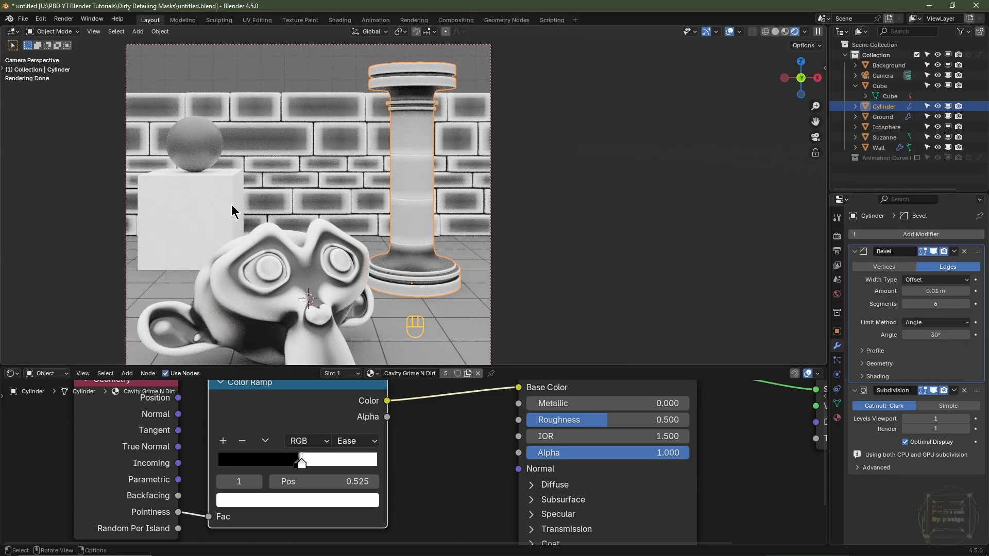
Add a Bevel modifier to the cube under the sphere, with an amount of 0.01 m and 4 segments
{"action": "left_click", "coordinate": [213, 209]}
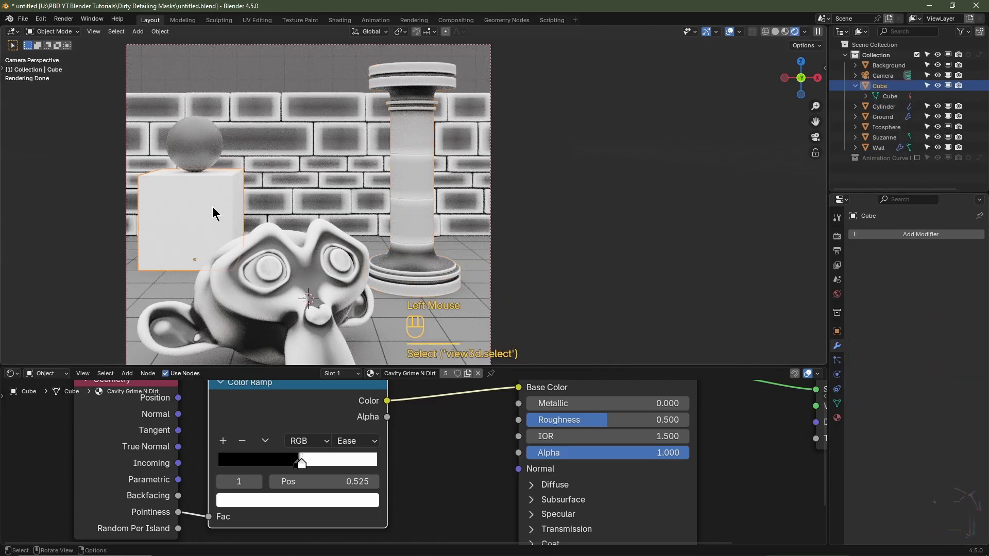
{"action": "left_click", "coordinate": [929, 235]}
{"action": "mouse_move", "coordinate": [930, 241]}
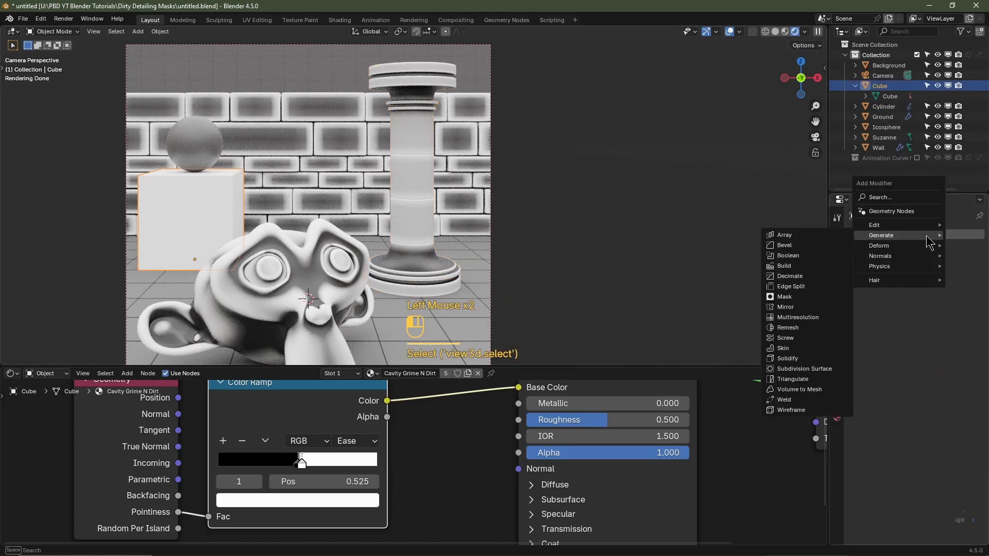
{"action": "left_click", "coordinate": [816, 246]}
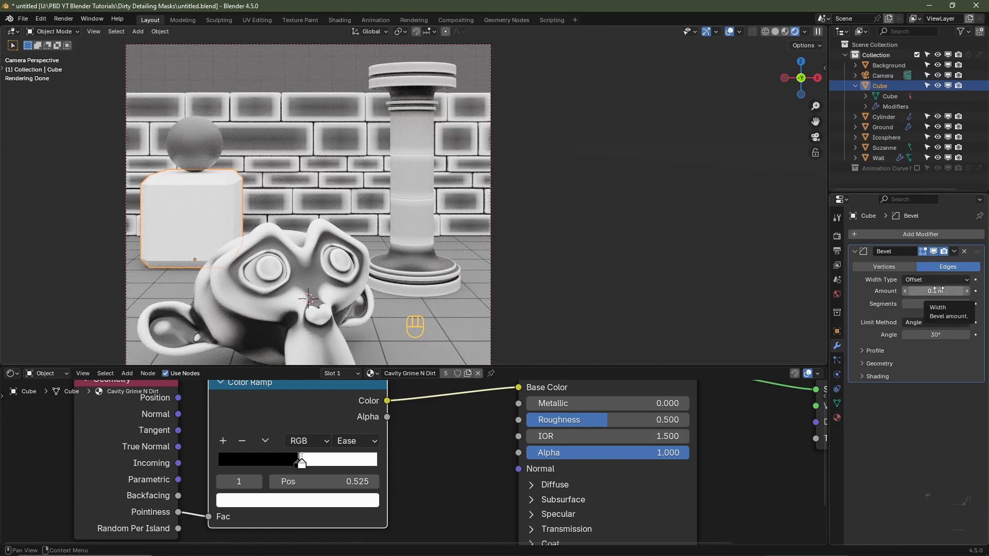
{"action": "left_click", "coordinate": [939, 290]}
{"action": "type", "text": "0.01"}
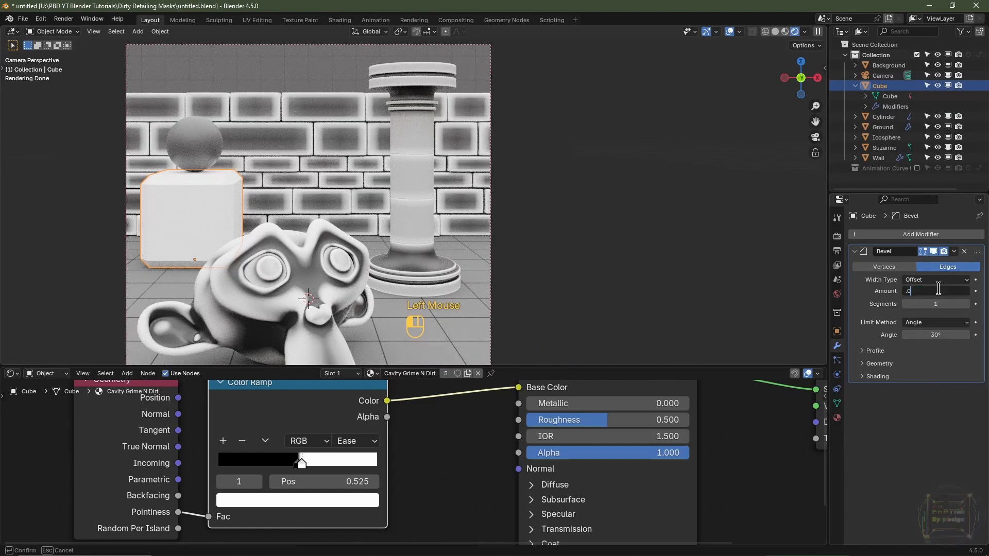
{"action": "key", "text": "Return"}
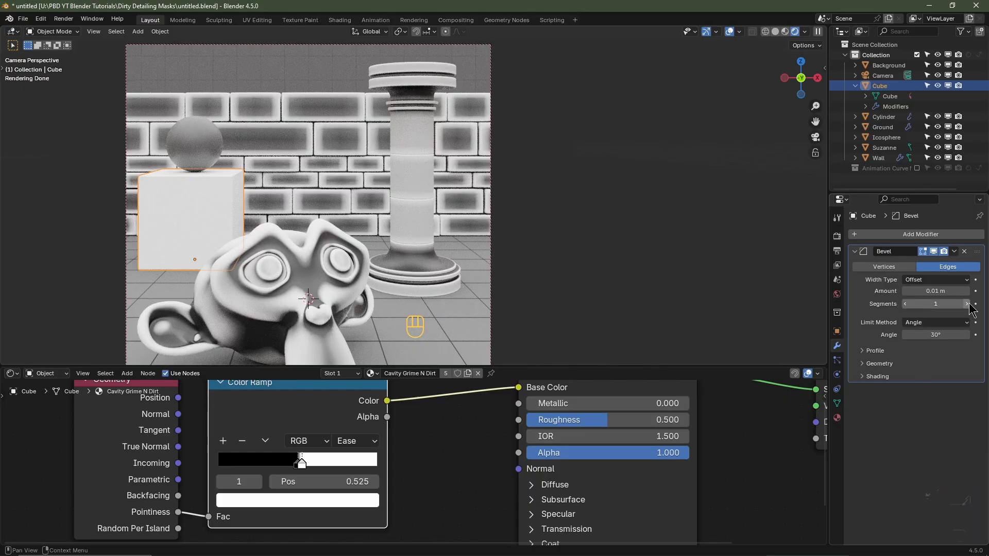
{"action": "left_click", "coordinate": [966, 304]}
{"action": "left_click", "coordinate": [967, 304]}
{"action": "left_click", "coordinate": [966, 304]}
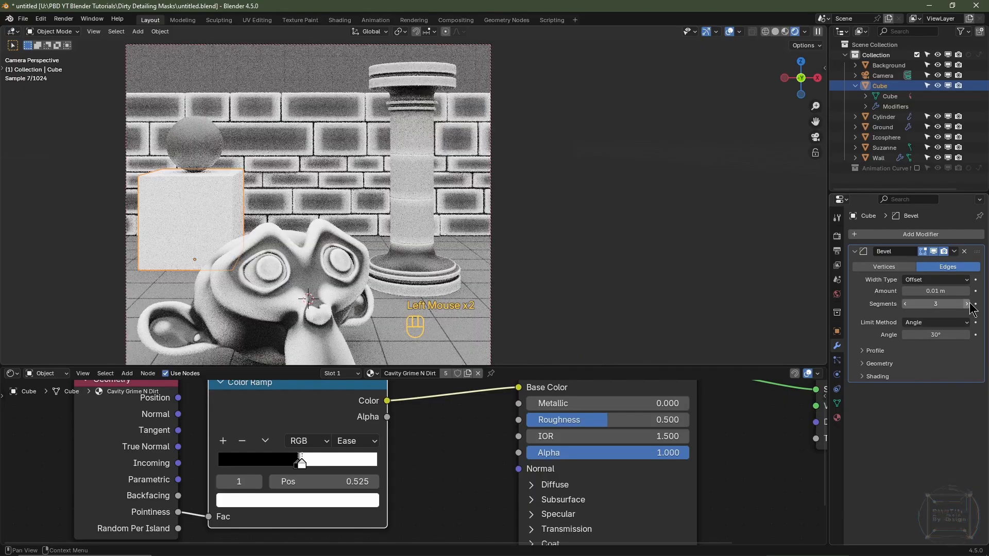
Add a Subdivision Surface modifier to the cube after its Bevel modifier
{"action": "left_click", "coordinate": [920, 234]}
{"action": "mouse_move", "coordinate": [920, 238]}
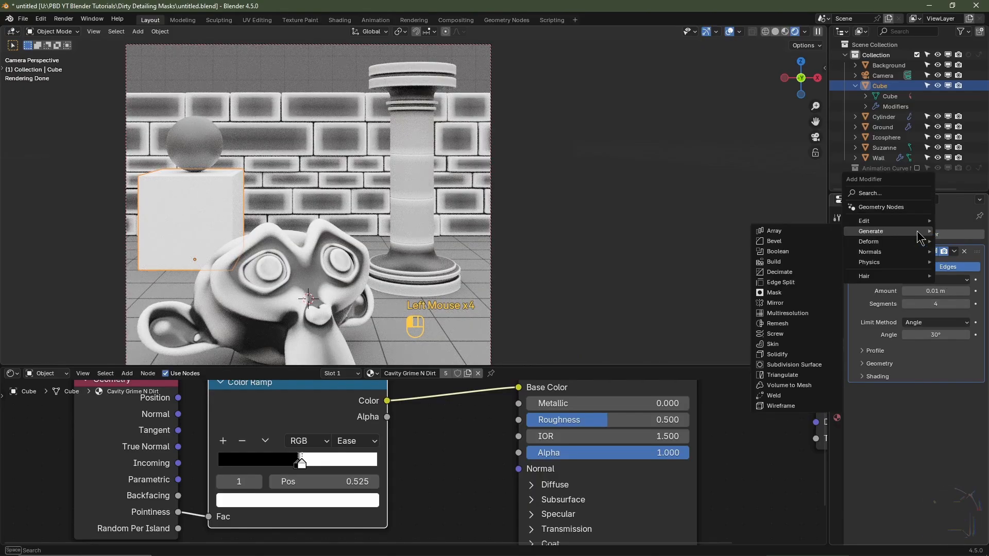
{"action": "left_click", "coordinate": [795, 365]}
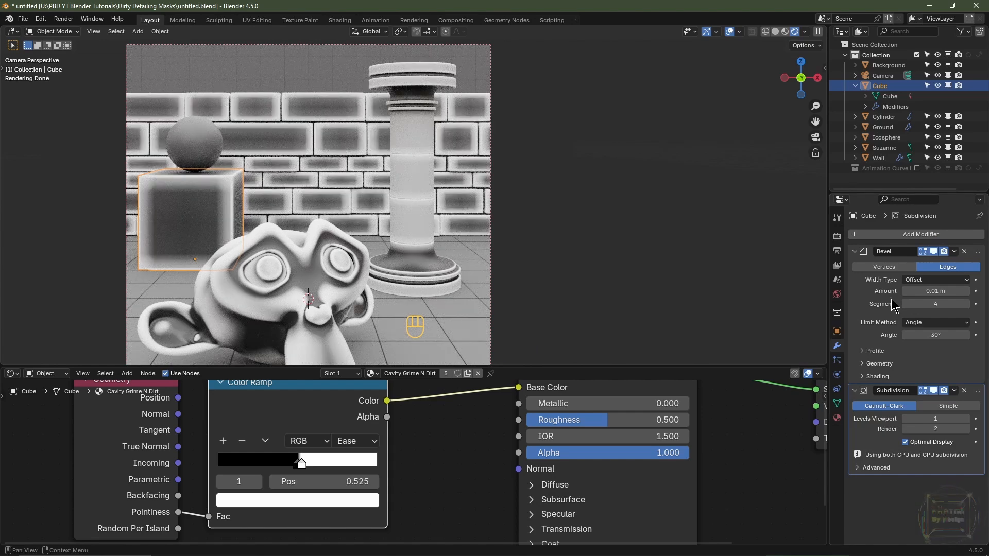
Set the render level of the cube's Subdivision modifier to 1
{"action": "left_click", "coordinate": [905, 431]}
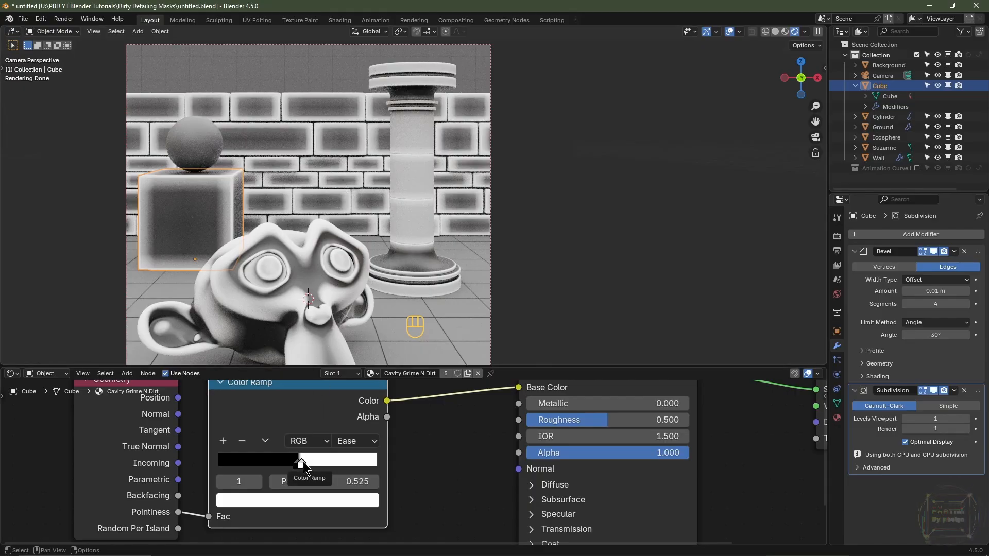
{"action": "left_click_drag", "start_coordinate": [303, 462], "coordinate": [324, 470], "text": "shift"}
{"action": "right_click", "coordinate": [320, 428]}
{"action": "scroll", "coordinate": [420, 469], "scroll_direction": "down", "scroll_amount": 3}
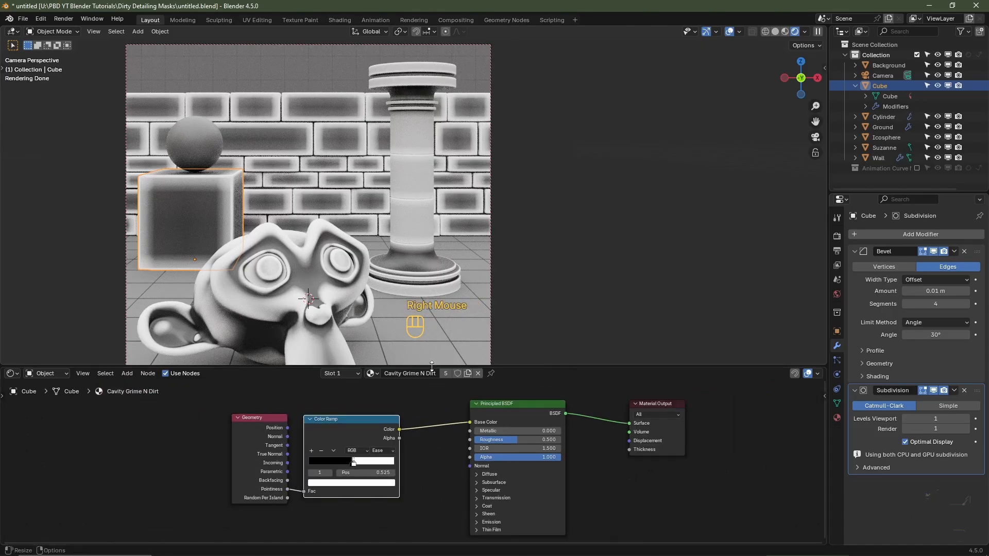
Enlarge the node editor and move the Geometry and Color Ramp nodes farther away from the Principled BSDF
{"action": "left_click_drag", "start_coordinate": [432, 366], "coordinate": [431, 195]}
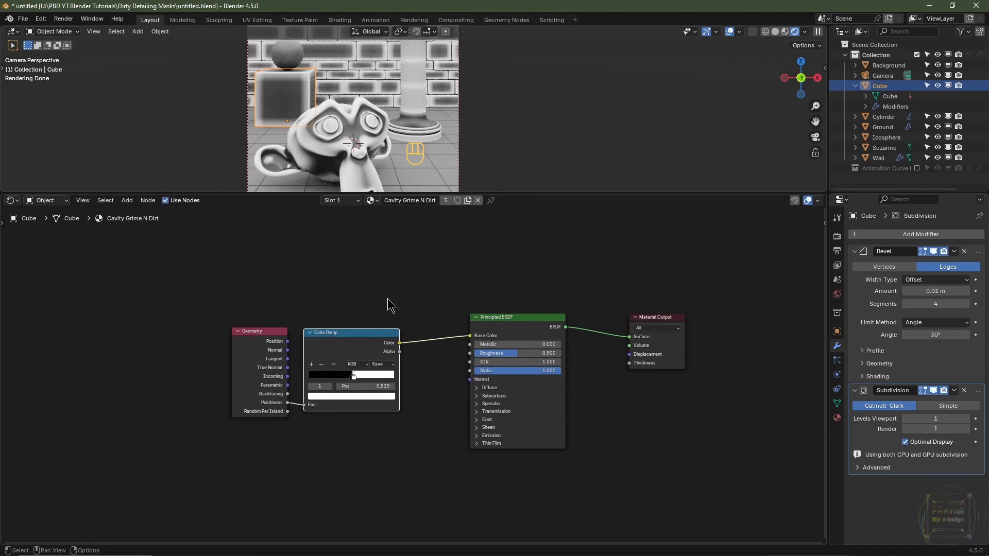
{"action": "left_click_drag", "start_coordinate": [388, 299], "coordinate": [250, 416]}
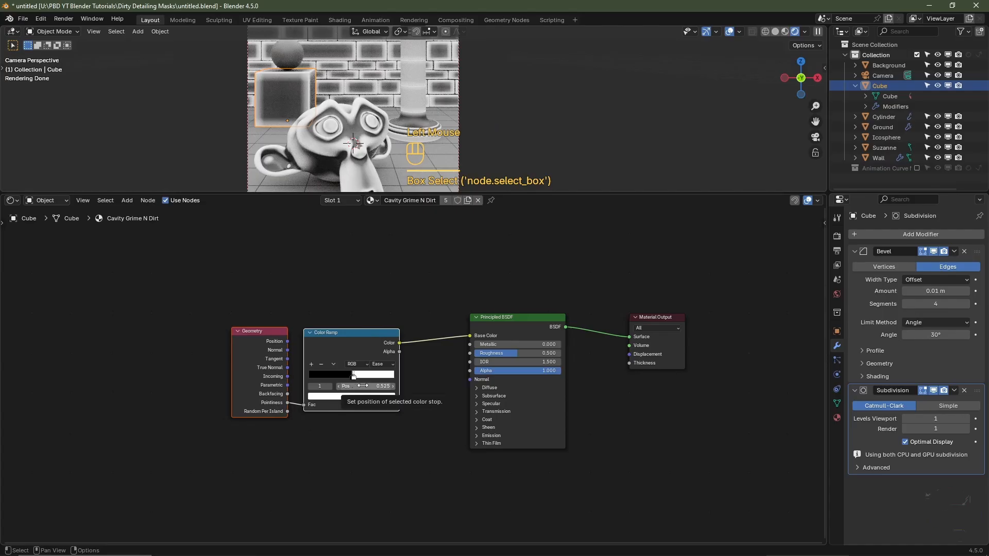
{"action": "key", "text": "g"}
{"action": "left_click", "coordinate": [225, 355]}
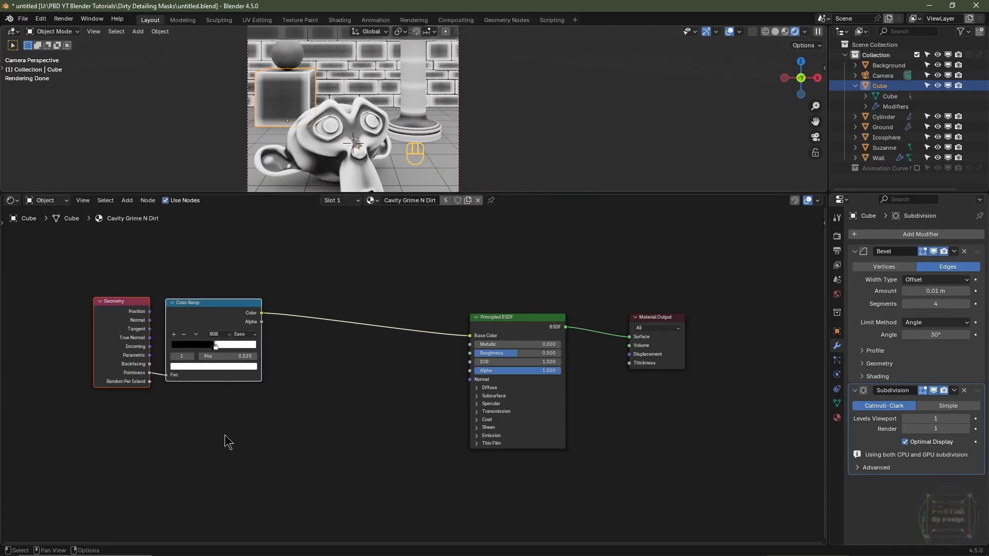
Add a Noise Texture node below the Geometry node and set its dimensions to 4D
{"action": "key", "text": "shift+a"}
{"action": "mouse_move", "coordinate": [221, 455]}
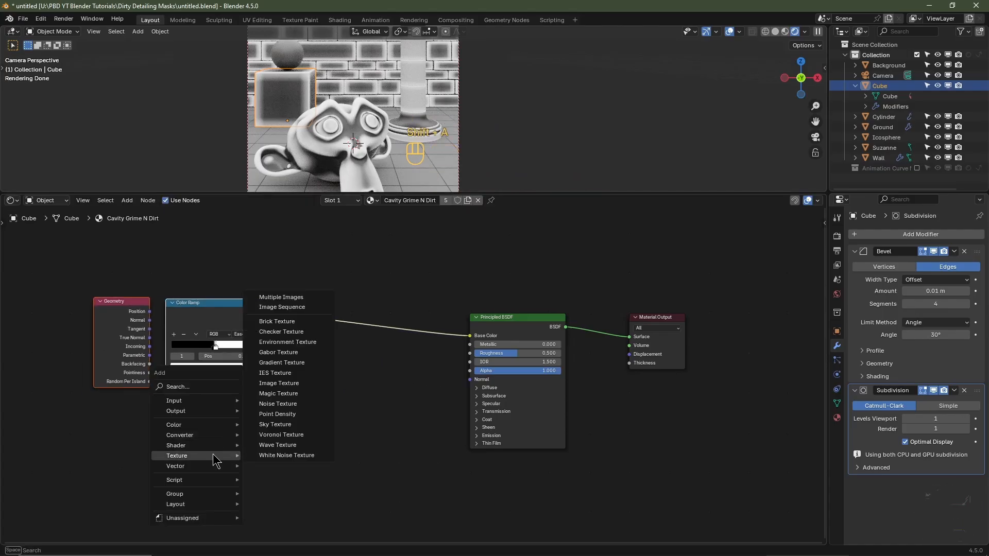
{"action": "left_click", "coordinate": [300, 408]}
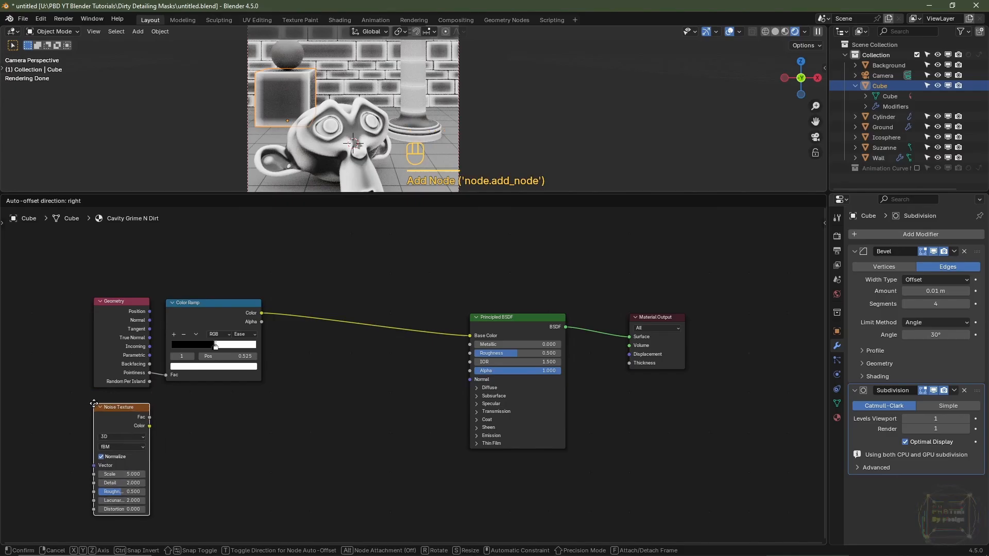
{"action": "left_click", "coordinate": [94, 404]}
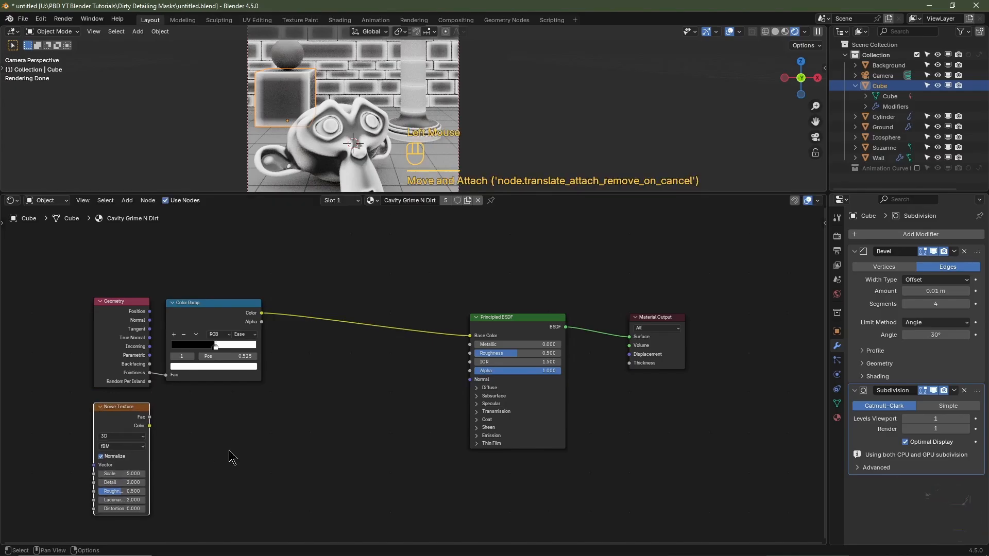
{"action": "middle_click_drag", "start_coordinate": [228, 457], "coordinate": [363, 437]}
{"action": "scroll", "coordinate": [363, 438], "scroll_direction": "up", "scroll_amount": 2}
{"action": "left_click", "coordinate": [236, 412]}
{"action": "left_click", "coordinate": [216, 470]}
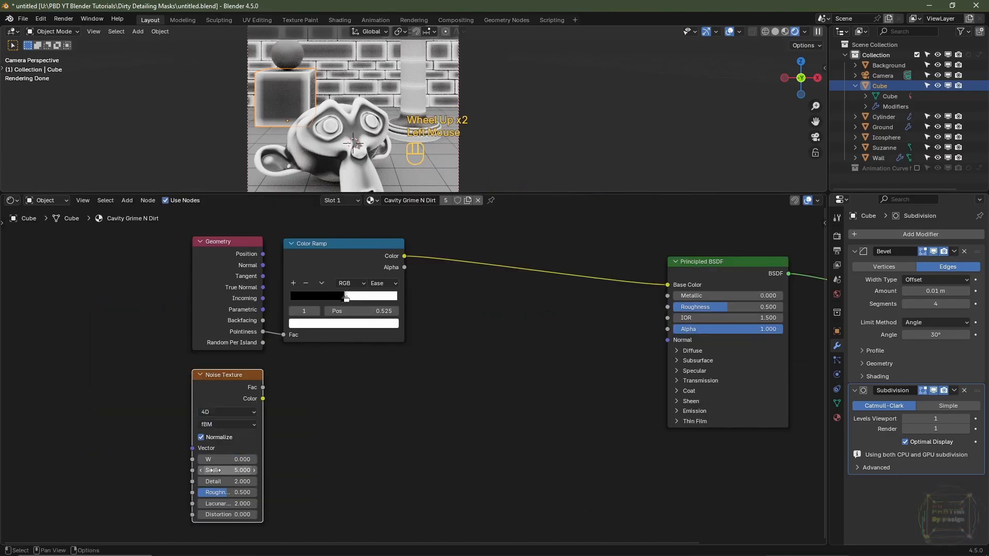
Set the Noise Texture's scale to 12.5, detail to 8 and roughness to 0.75
{"action": "left_click", "coordinate": [227, 471]}
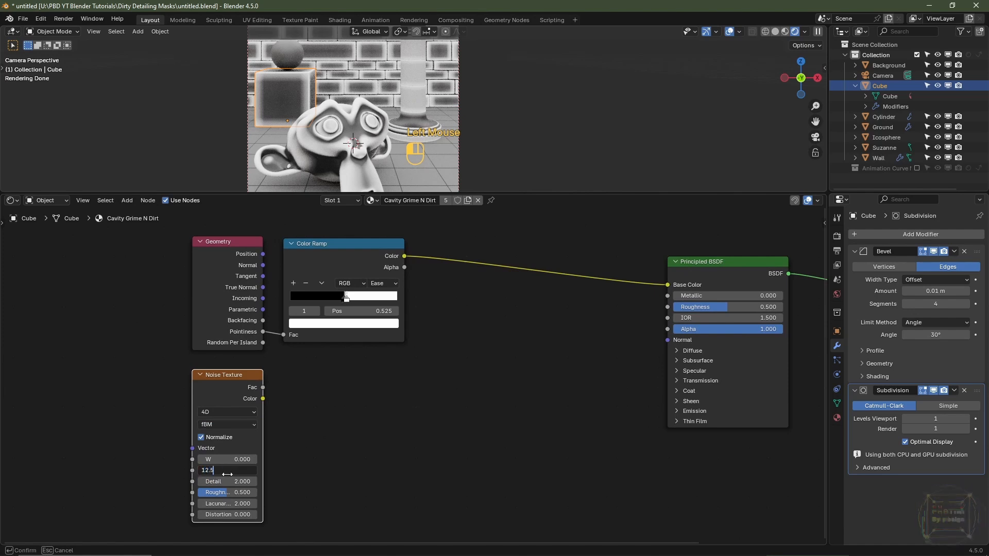
{"action": "left_click", "coordinate": [239, 482]}
{"action": "type", "text": "8"}
{"action": "key", "text": "Return"}
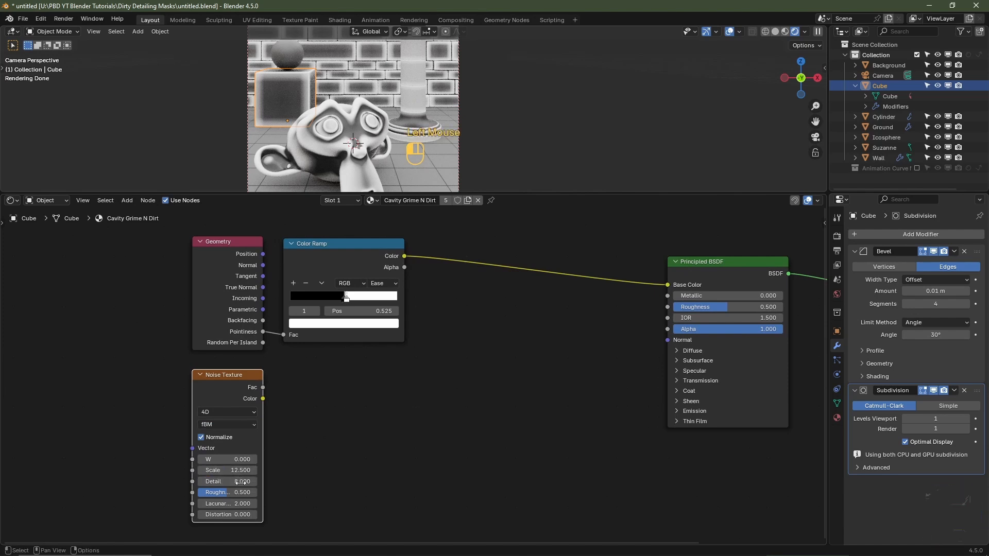
{"action": "double_click", "coordinate": [239, 493]}
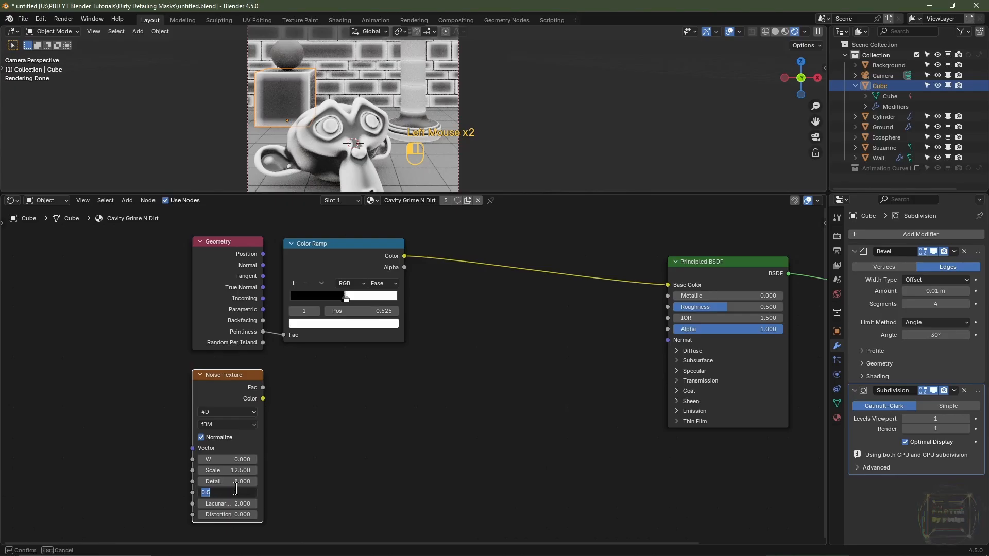
{"action": "type", "text": ".75"}
{"action": "key", "text": "Return"}
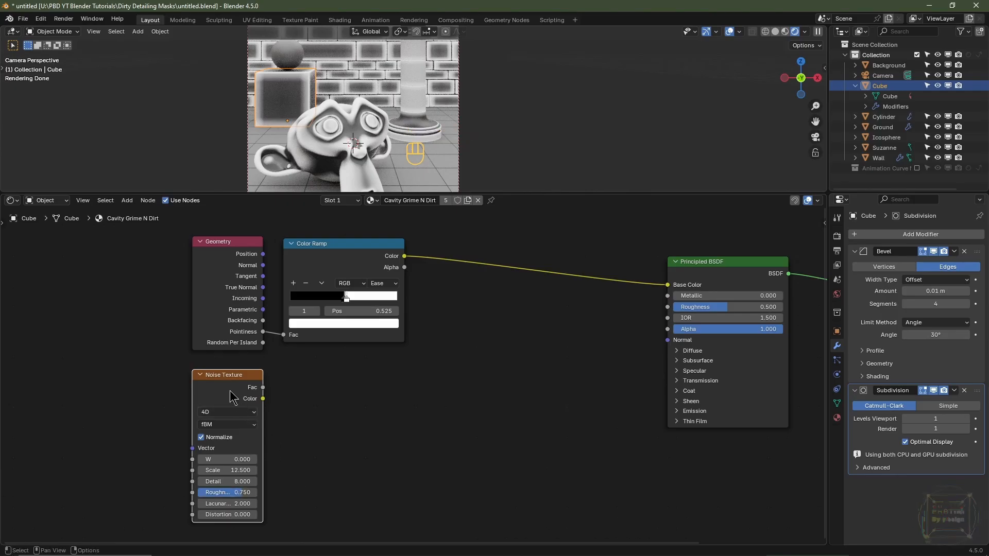
Drive the Noise Texture with Object coordinates through a Mapping node, and feed its Fac output into a new Color Ramp
{"action": "key", "text": "ctrl+t"}
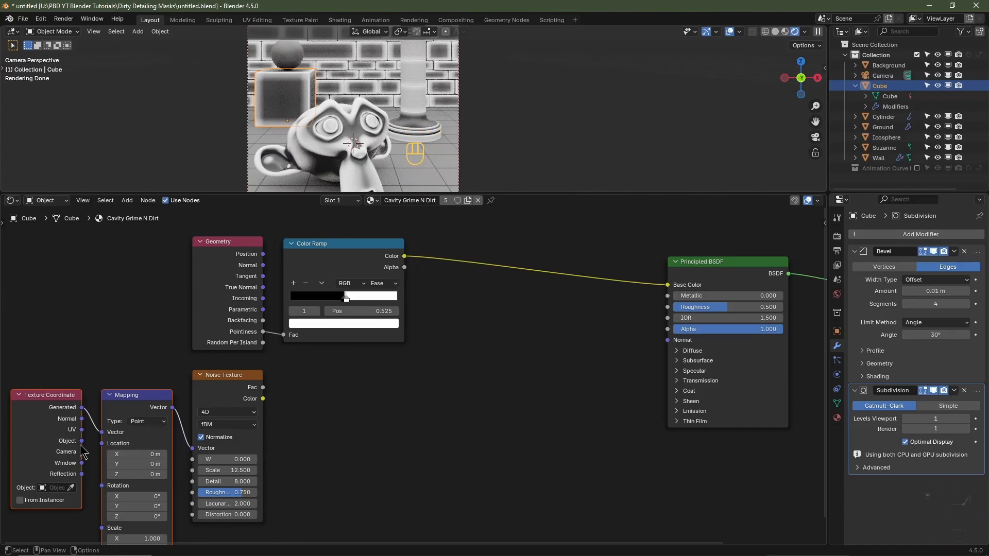
{"action": "left_click_drag", "start_coordinate": [81, 441], "coordinate": [102, 432]}
{"action": "key", "text": "shift+a"}
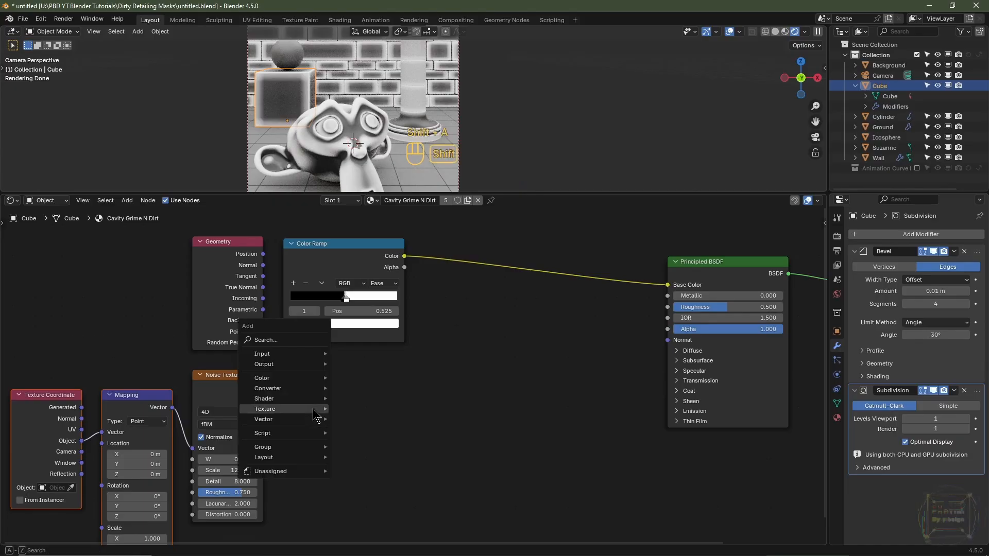
{"action": "mouse_move", "coordinate": [312, 390]}
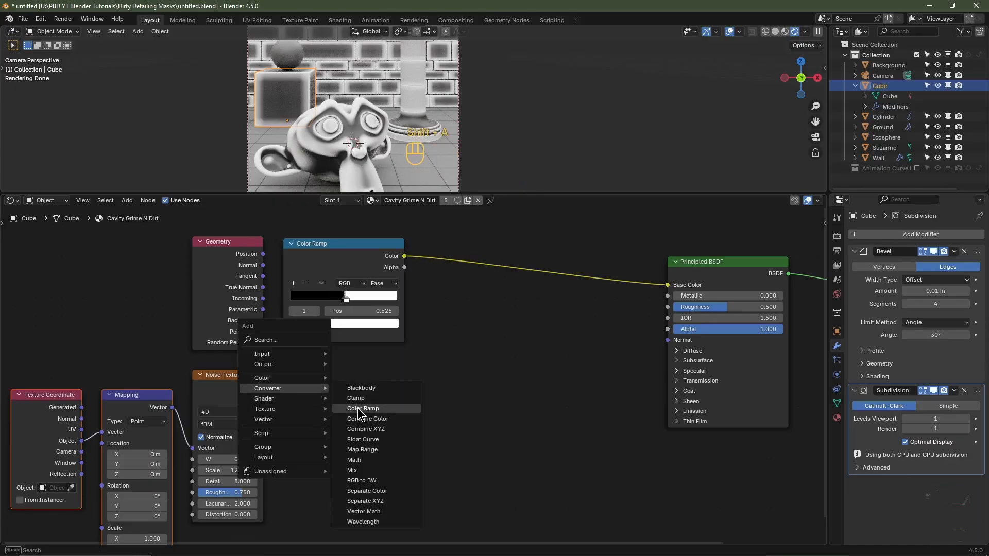
{"action": "left_click", "coordinate": [362, 412]}
{"action": "left_click", "coordinate": [289, 384]}
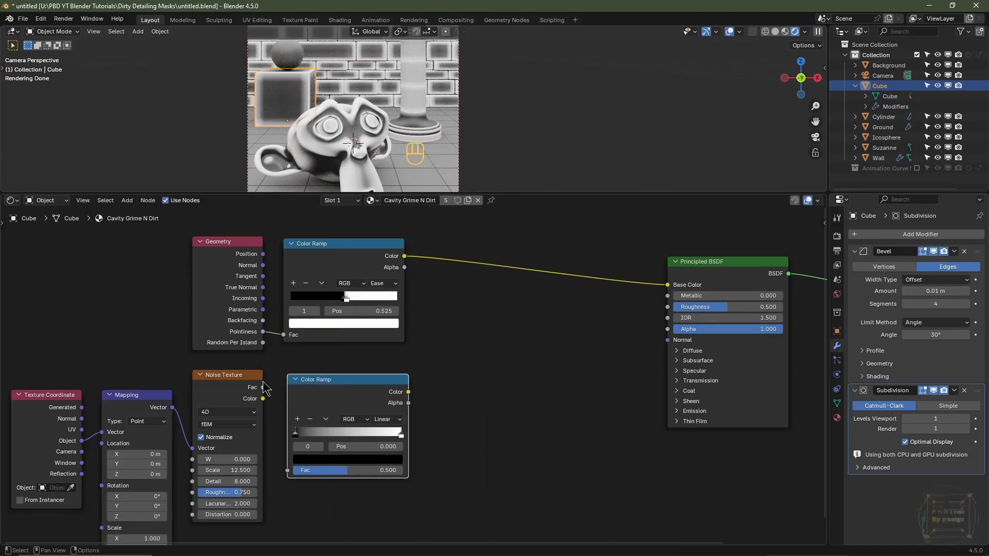
{"action": "left_click_drag", "start_coordinate": [262, 388], "coordinate": [288, 477]}
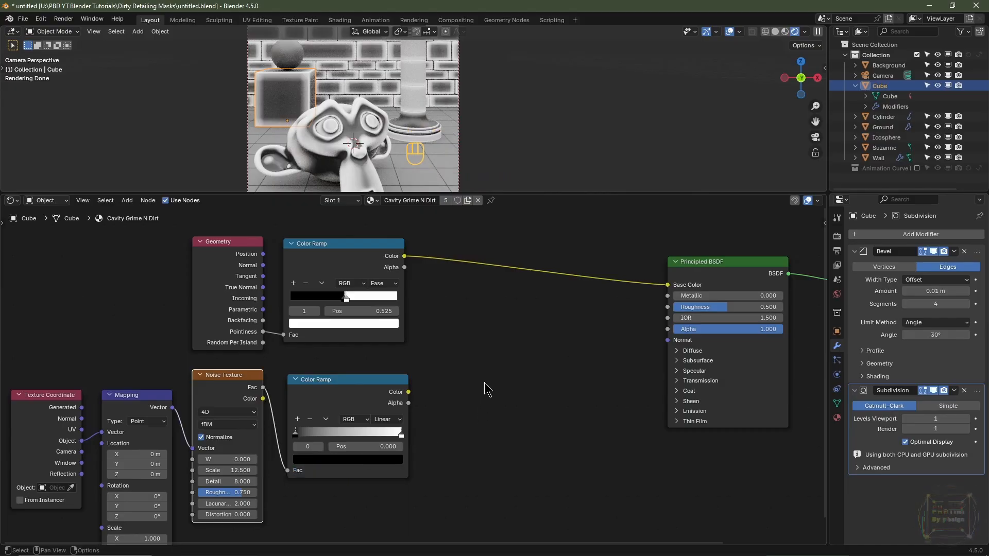
Add a Mix Color node with the Pointiness Color Ramp linked to Factor and the noise Color Ramp linked to B
{"action": "key", "text": "shift+a"}
{"action": "mouse_move", "coordinate": [480, 372]}
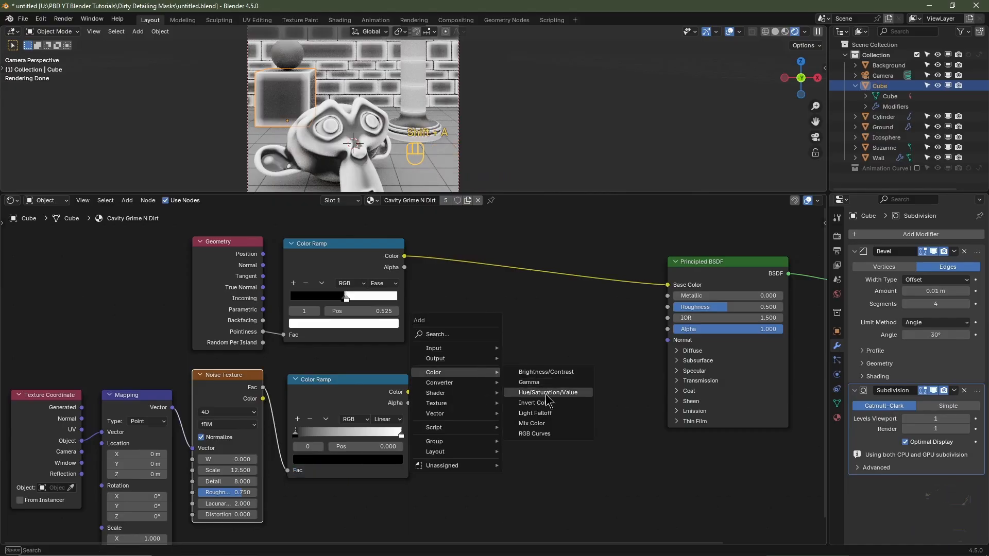
{"action": "left_click", "coordinate": [535, 423]}
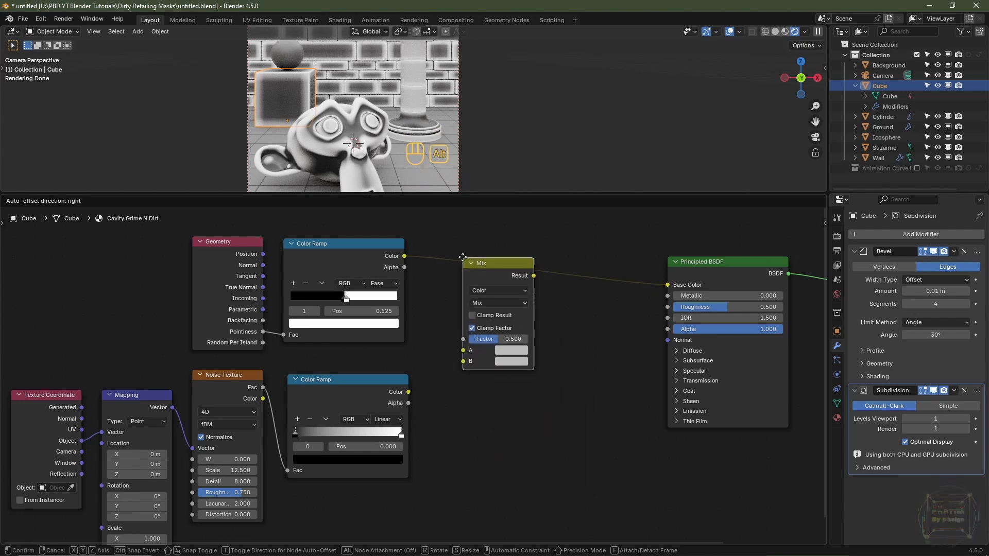
{"action": "left_click", "coordinate": [462, 238], "text": "alt"}
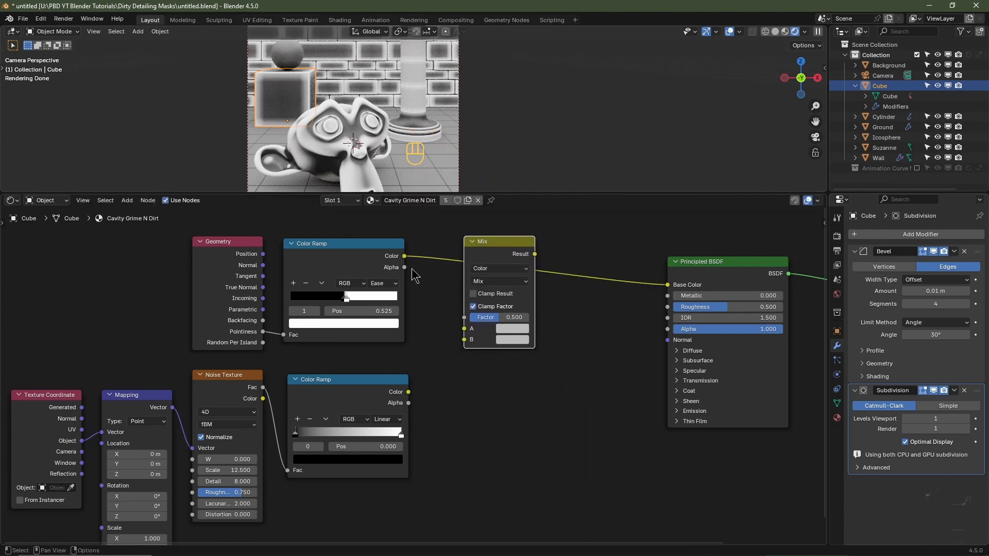
{"action": "left_click_drag", "start_coordinate": [405, 257], "coordinate": [465, 317]}
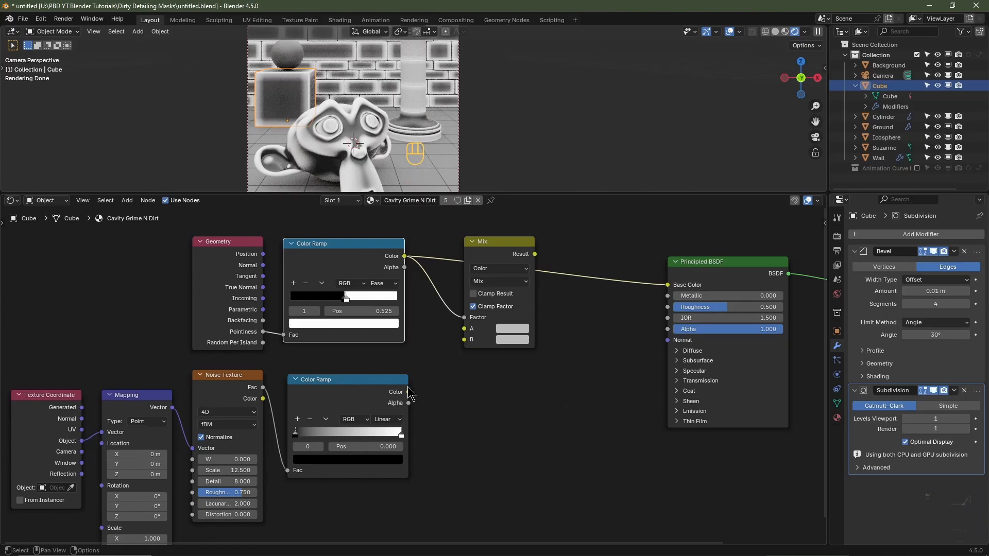
{"action": "left_click_drag", "start_coordinate": [406, 392], "coordinate": [464, 340]}
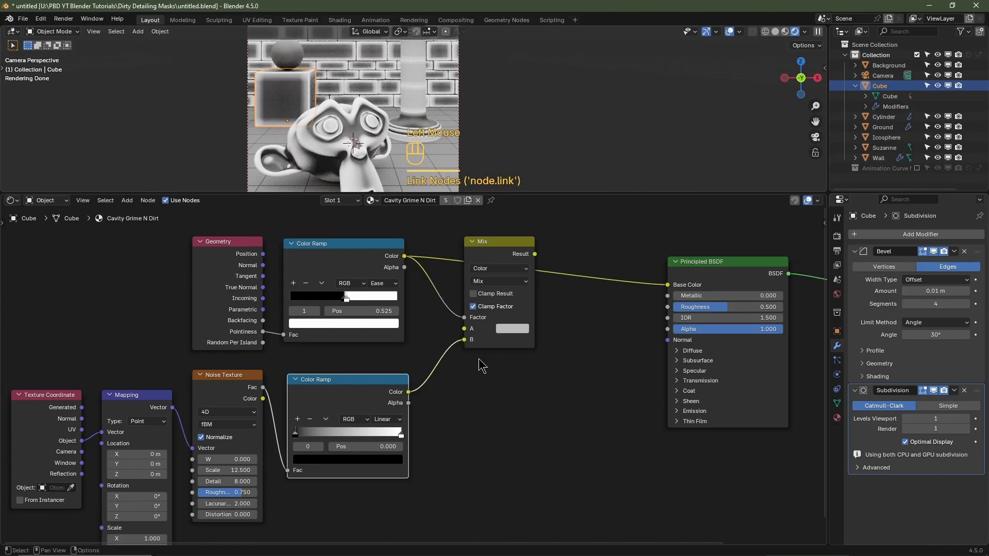
Give the Mix node a black A color and Add blending, and link its Result to the Principled BSDF's Base Color
{"action": "left_click", "coordinate": [504, 330]}
{"action": "scroll", "coordinate": [502, 336], "scroll_direction": "down", "scroll_amount": 10}
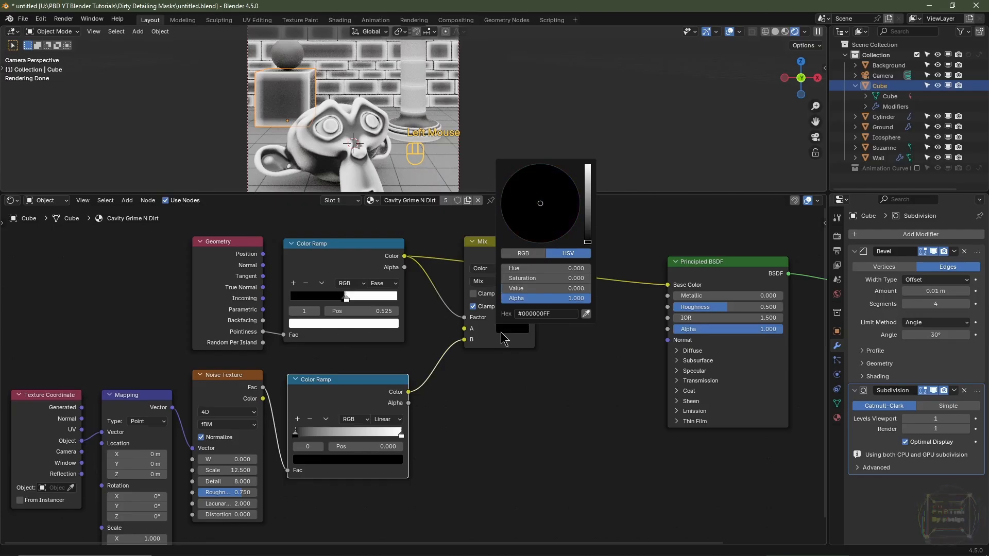
{"action": "left_click", "coordinate": [484, 282]}
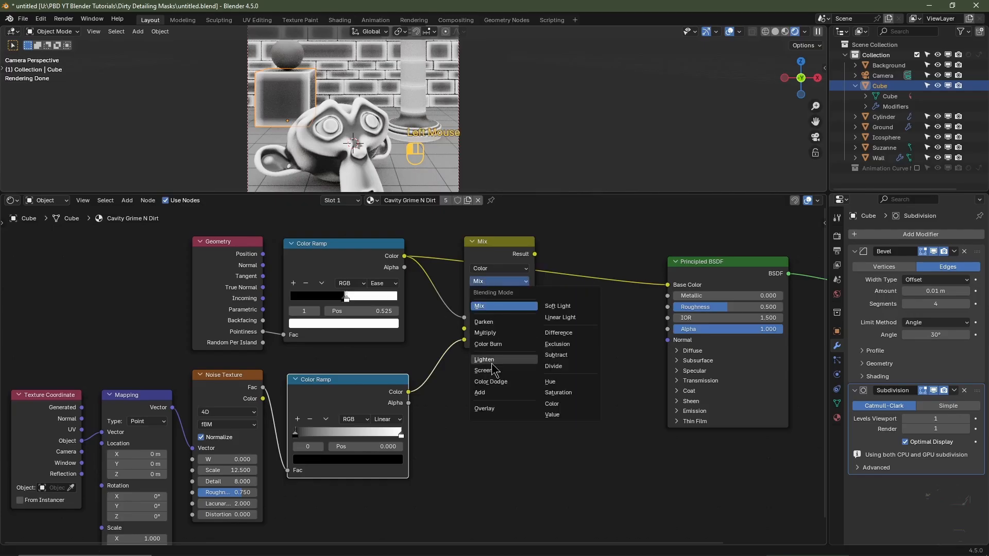
{"action": "left_click", "coordinate": [480, 392]}
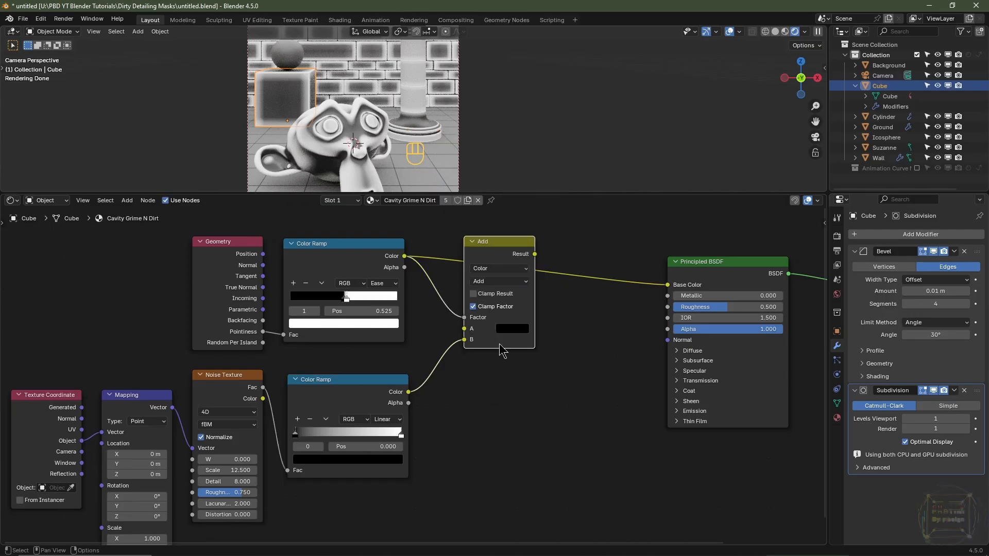
{"action": "left_click_drag", "start_coordinate": [535, 254], "coordinate": [665, 287]}
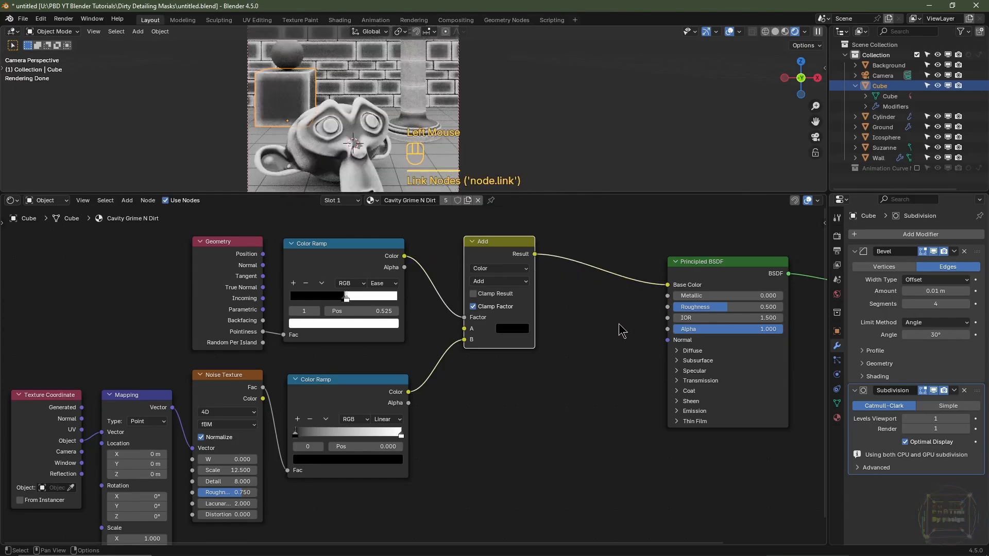
Set the interpolation of the noise Color Ramp to Ease
{"action": "scroll", "coordinate": [348, 106], "scroll_direction": "up", "scroll_amount": 3}
{"action": "middle_click_drag", "start_coordinate": [346, 104], "coordinate": [368, 113], "text": "shift"}
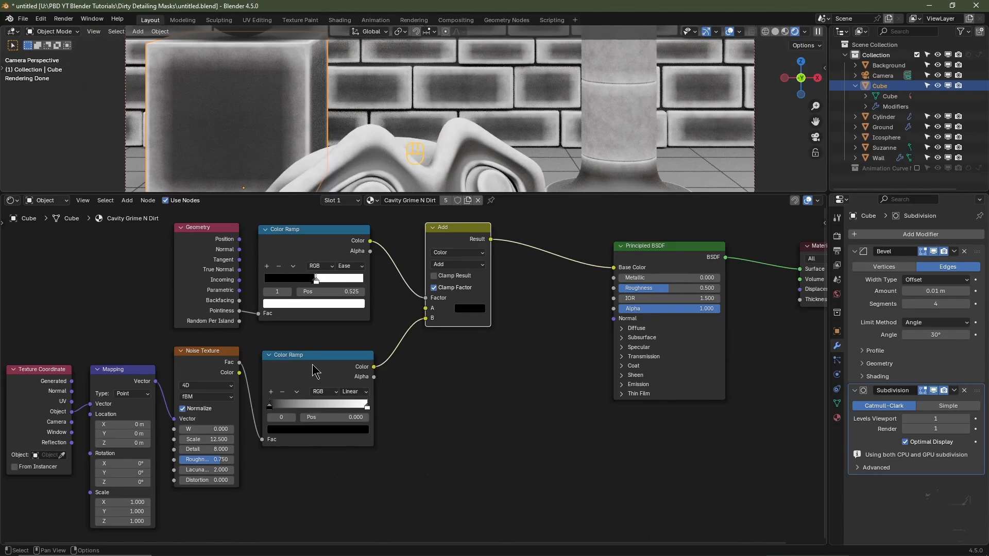
{"action": "left_click", "coordinate": [315, 371]}
{"action": "scroll", "coordinate": [359, 487], "scroll_direction": "up", "scroll_amount": 2}
{"action": "middle_click_drag", "start_coordinate": [330, 497], "coordinate": [453, 464]}
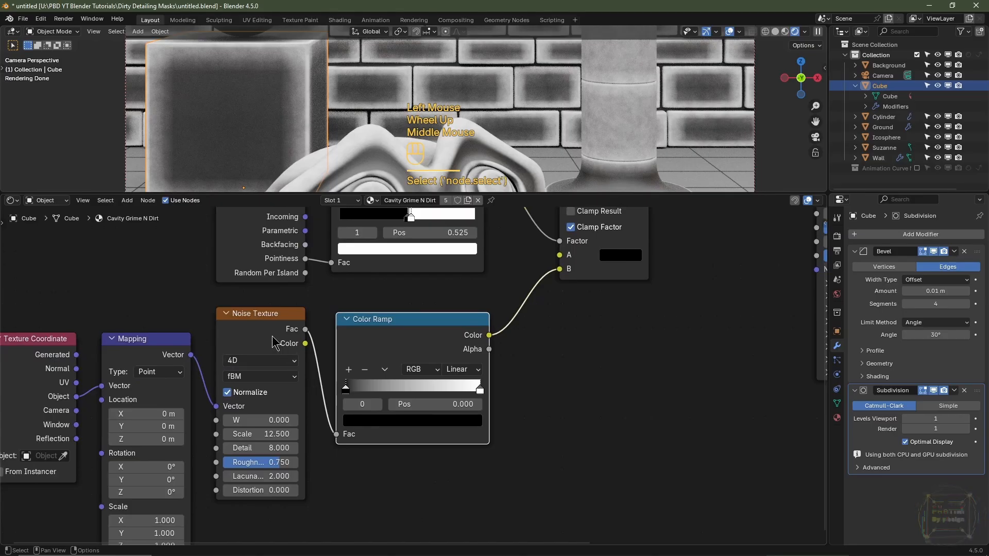
{"action": "left_click", "coordinate": [463, 369]}
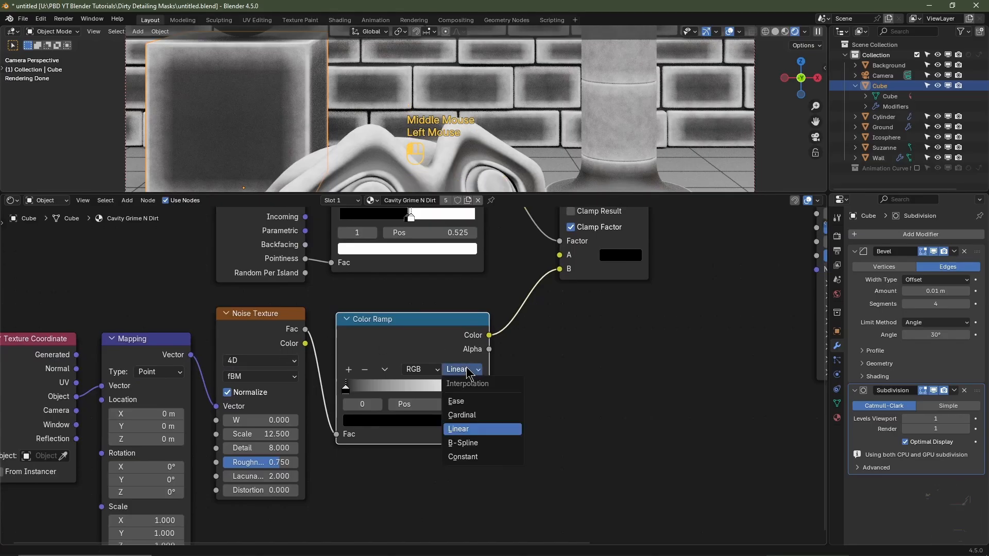
{"action": "left_click", "coordinate": [457, 402]}
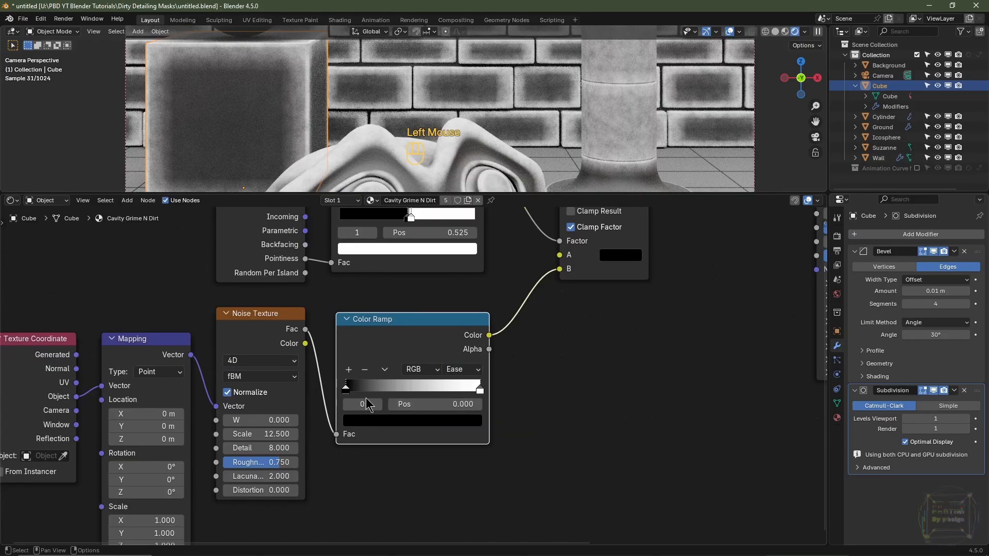
Set the black stop of the noise Color Ramp to position 0.45
{"action": "left_click_drag", "start_coordinate": [348, 395], "coordinate": [411, 402]}
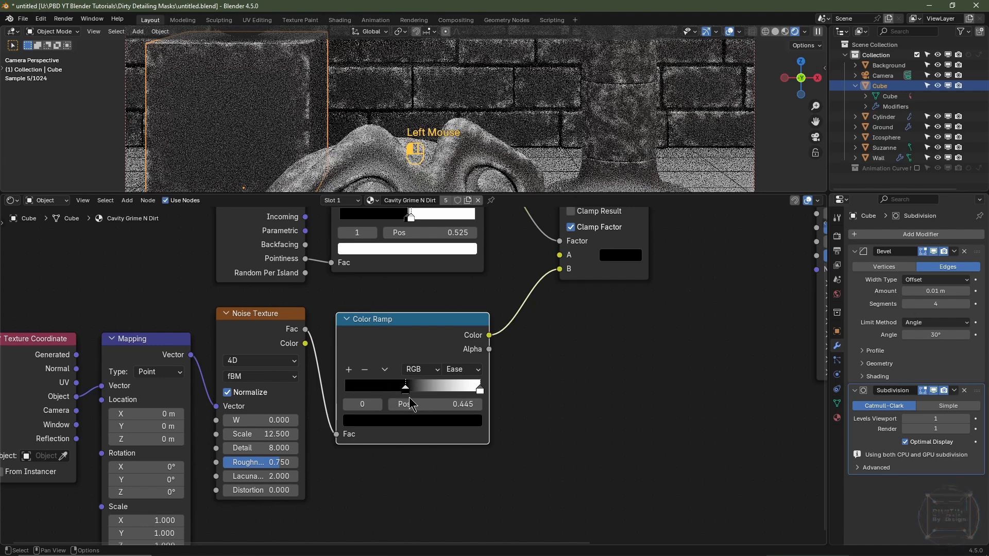
{"action": "left_click", "coordinate": [446, 401]}
{"action": "type", "text": ".4"}
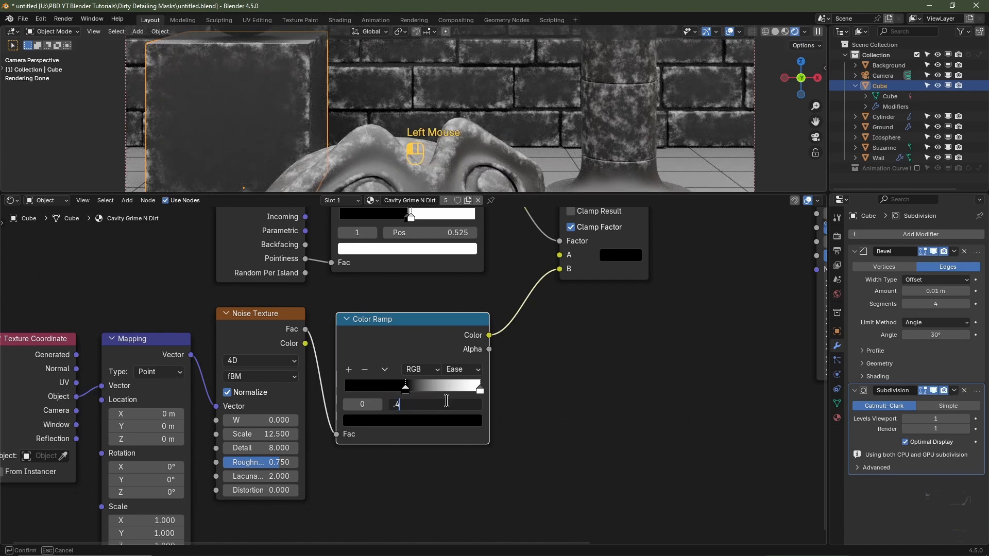
{"action": "type", "text": "5"}
{"action": "key", "text": "Return"}
Set the white stop of the noise Color Ramp to position 0.75
{"action": "left_click", "coordinate": [481, 390]}
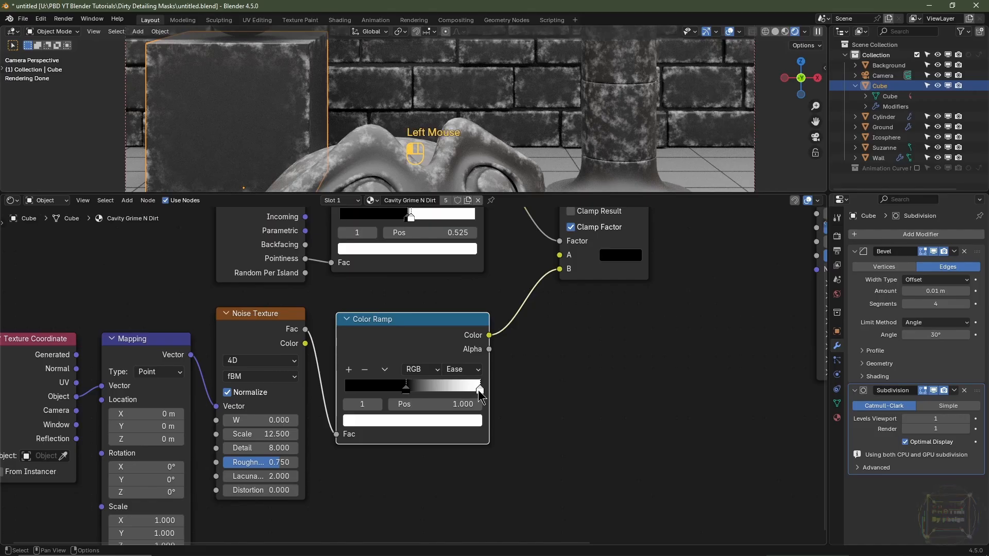
{"action": "double_click", "coordinate": [454, 404]}
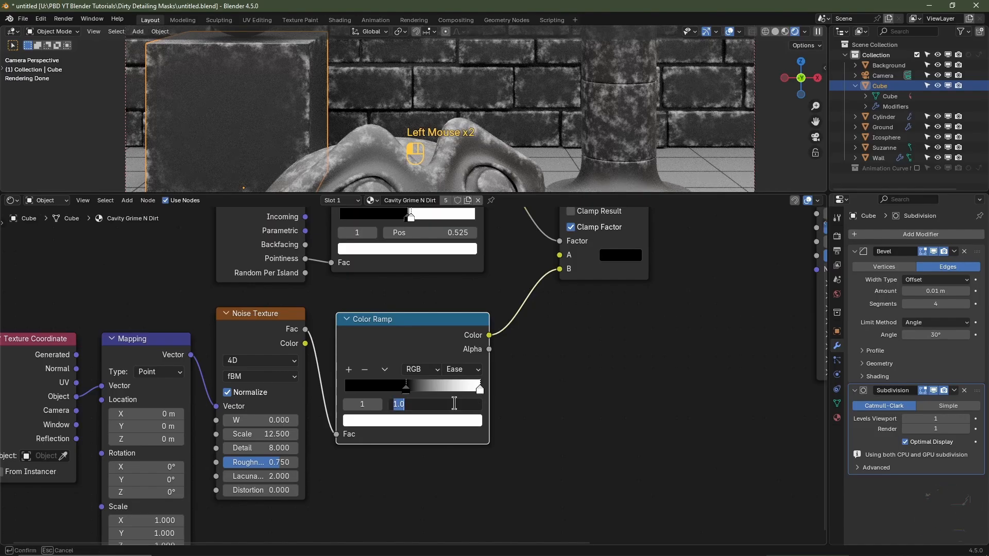
{"action": "type", "text": ".75"}
{"action": "key", "text": "Return"}
{"action": "scroll", "coordinate": [481, 176], "scroll_direction": "down", "scroll_amount": 2}
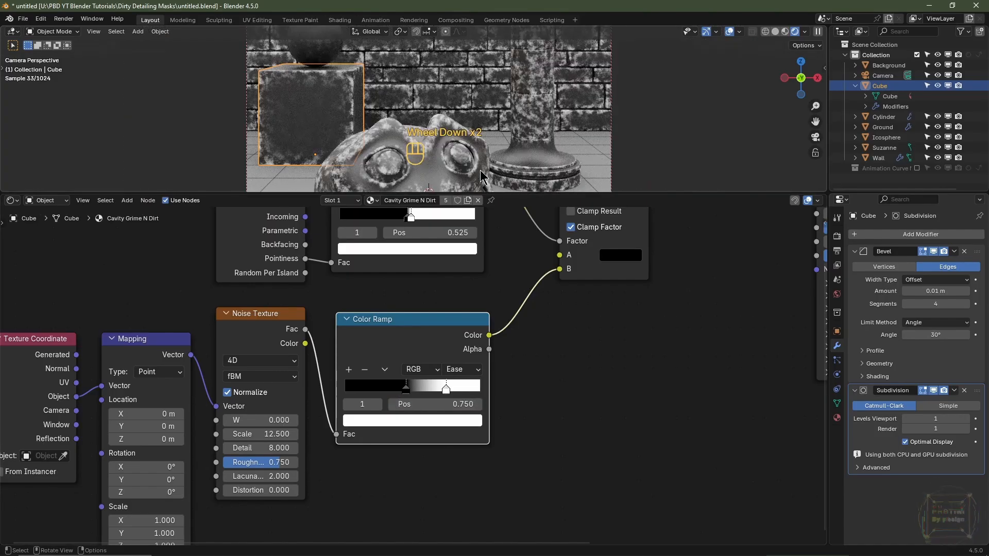
Set the white stop of the Pointiness Color Ramp to position 0.58
{"action": "middle_click_drag", "start_coordinate": [469, 283], "coordinate": [455, 376]}
{"action": "scroll", "coordinate": [405, 250], "scroll_direction": "up", "scroll_amount": 3}
{"action": "left_click", "coordinate": [405, 249]}
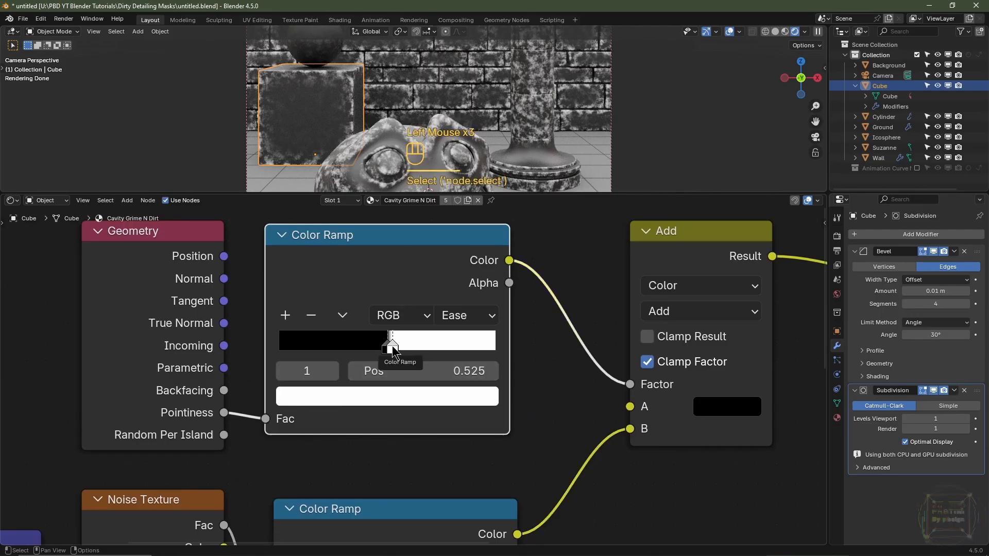
{"action": "left_click_drag", "start_coordinate": [402, 371], "coordinate": [483, 371], "text": "shift"}
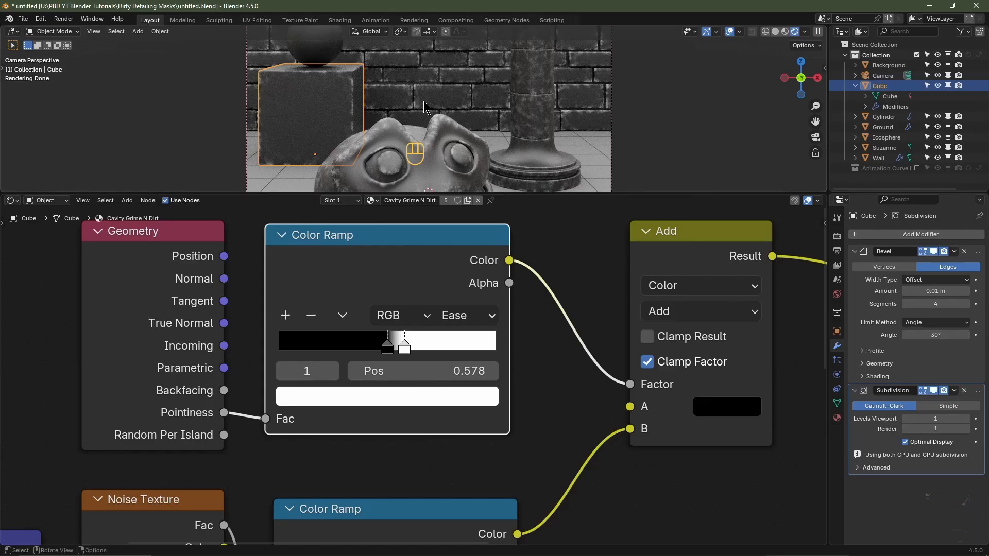
{"action": "scroll", "coordinate": [422, 106], "scroll_direction": "up", "scroll_amount": 2}
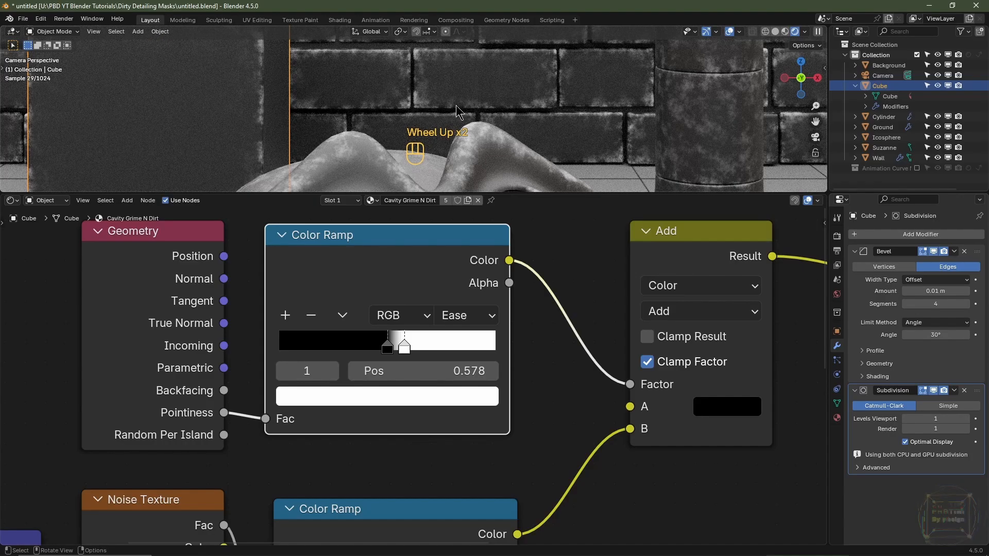
{"action": "mouse_move", "coordinate": [464, 371]}
{"action": "left_mouse_down", "text": "shift"}
{"action": "mouse_move", "coordinate": [441, 371]}
{"action": "mouse_move", "coordinate": [470, 371]}
{"action": "mouse_move", "coordinate": [459, 372]}
{"action": "left_mouse_up", "text": "shift"}
{"action": "left_click", "coordinate": [459, 372]}
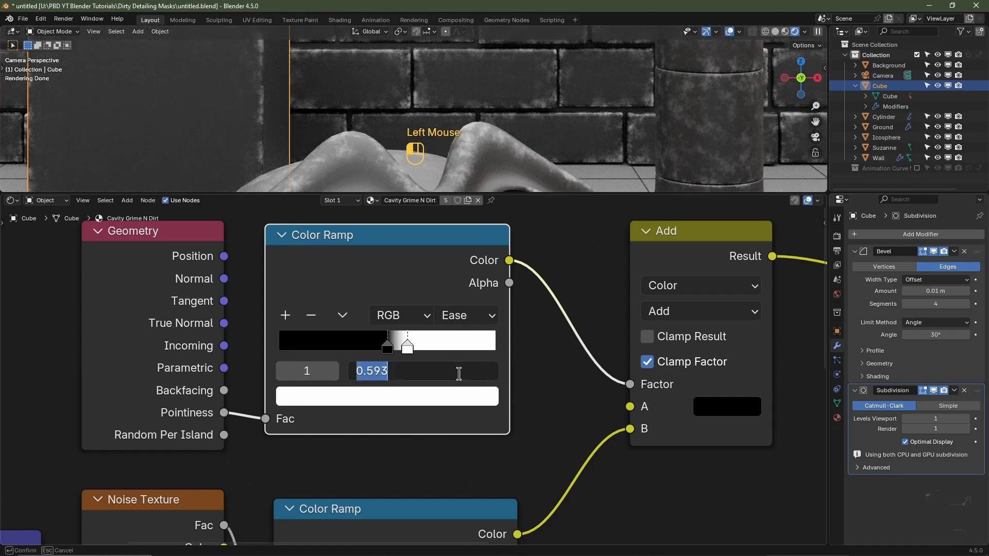
{"action": "type", "text": "."}
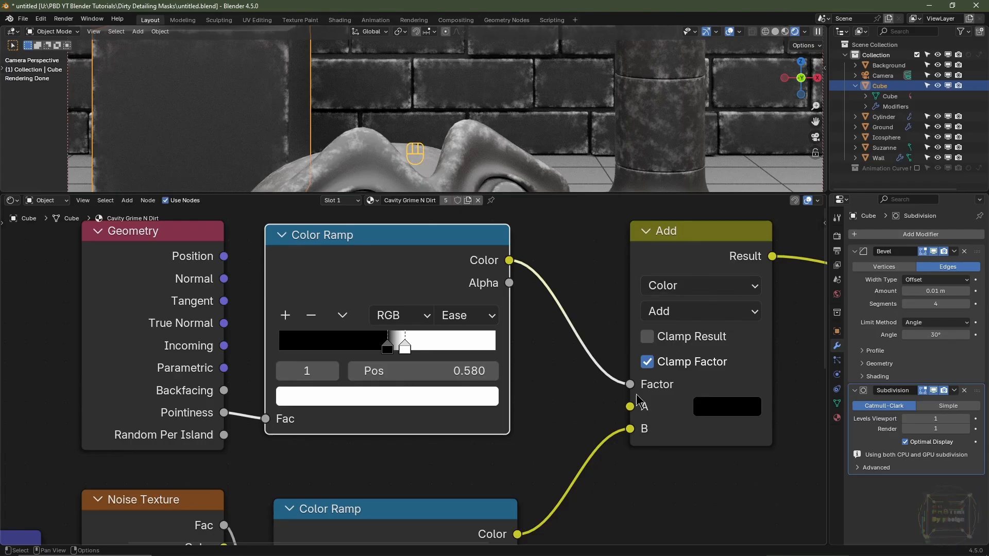
Group all the mask nodes up to the Add node in a frame labelled "Cavity Grime N Dirt Mask"
{"action": "scroll", "coordinate": [637, 400], "scroll_direction": "down", "scroll_amount": 5}
{"action": "left_click_drag", "start_coordinate": [525, 233], "coordinate": [150, 513]}
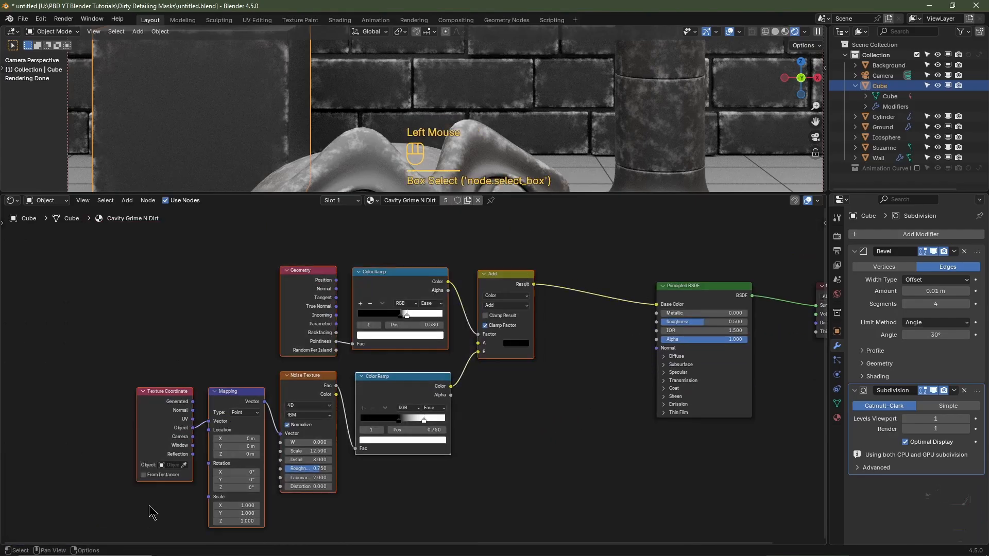
{"action": "key", "text": "f"}
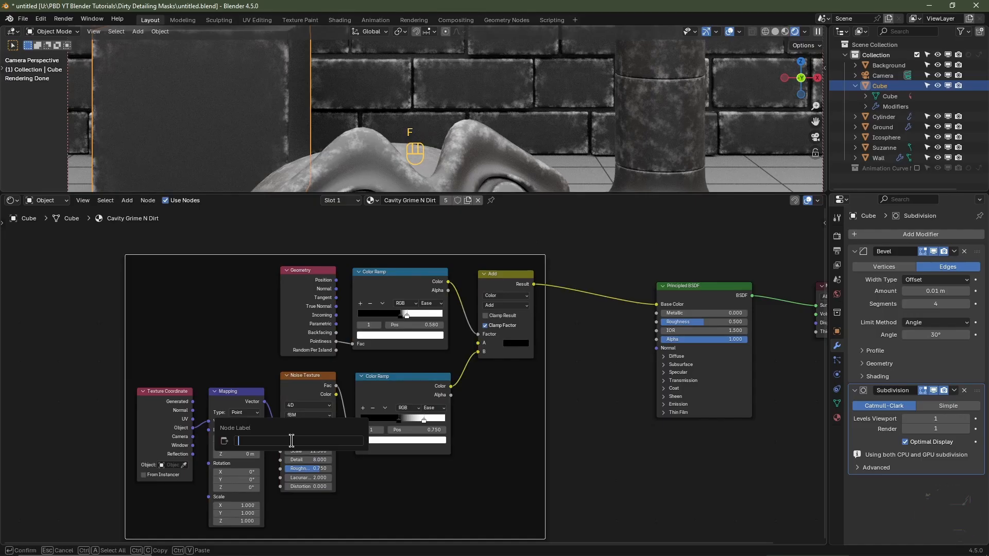
{"action": "type", "text": "Cavity Grime N Di"}
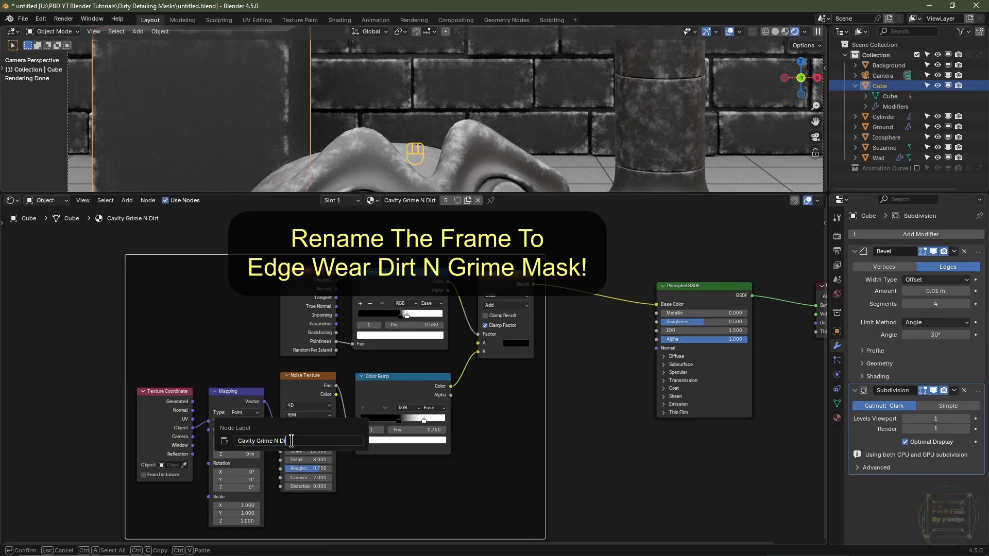
{"action": "type", "text": "rt Mask"}
{"action": "key", "text": "Return"}
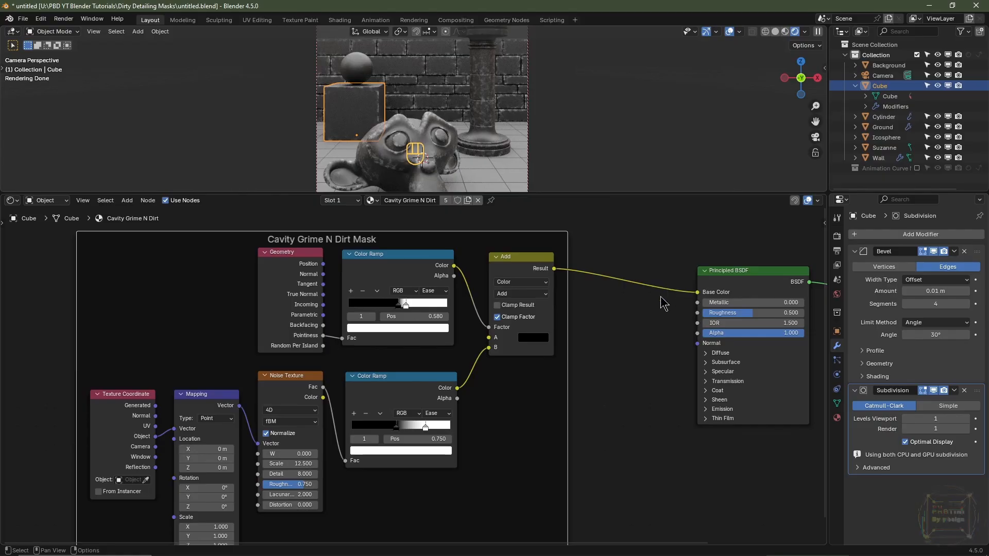
Insert a Mix Color node before the Principled BSDF's Base Color and link the Add node's Result to its Factor
{"action": "middle_click_drag", "start_coordinate": [664, 304], "coordinate": [479, 302]}
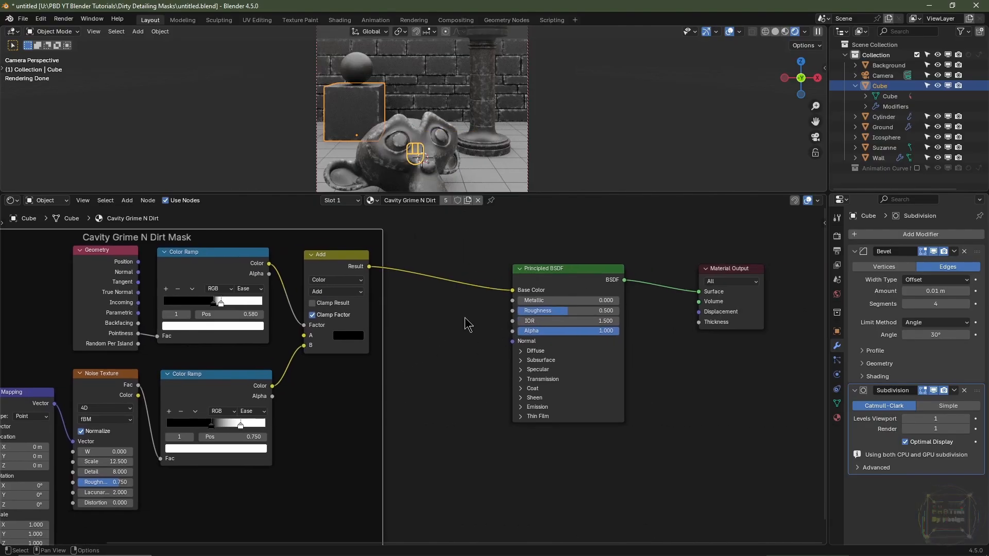
{"action": "key", "text": "shift+a"}
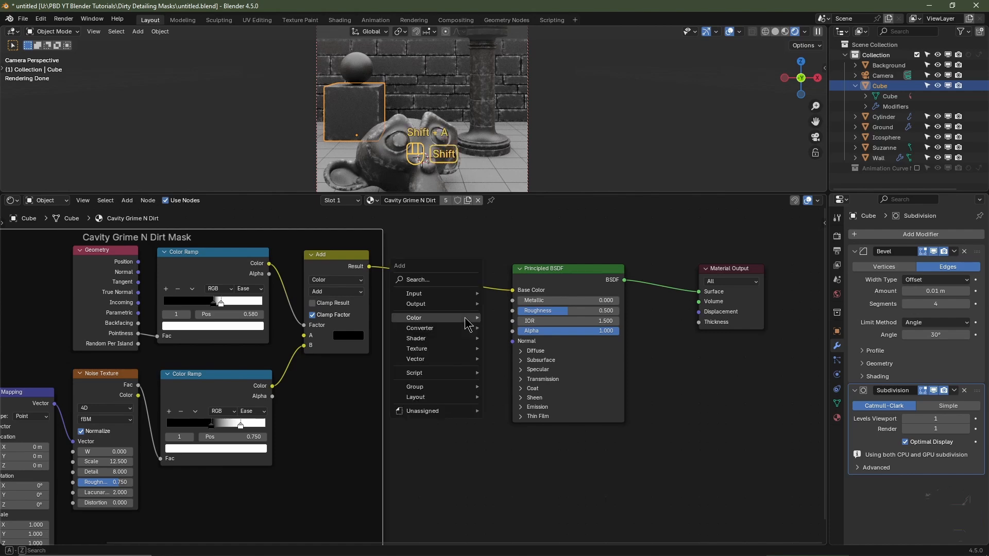
{"action": "mouse_move", "coordinate": [465, 317]}
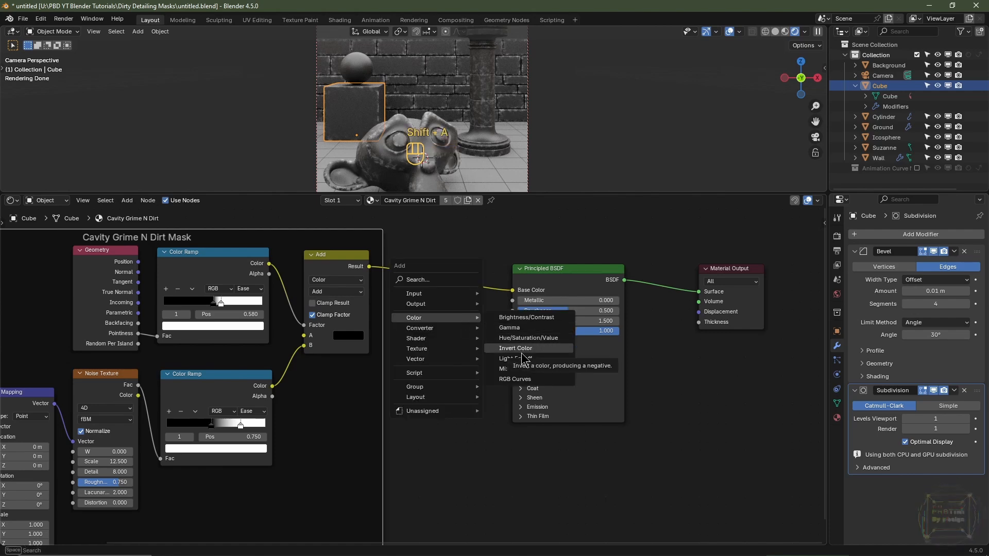
{"action": "left_click", "coordinate": [512, 369]}
{"action": "left_click", "coordinate": [429, 248]}
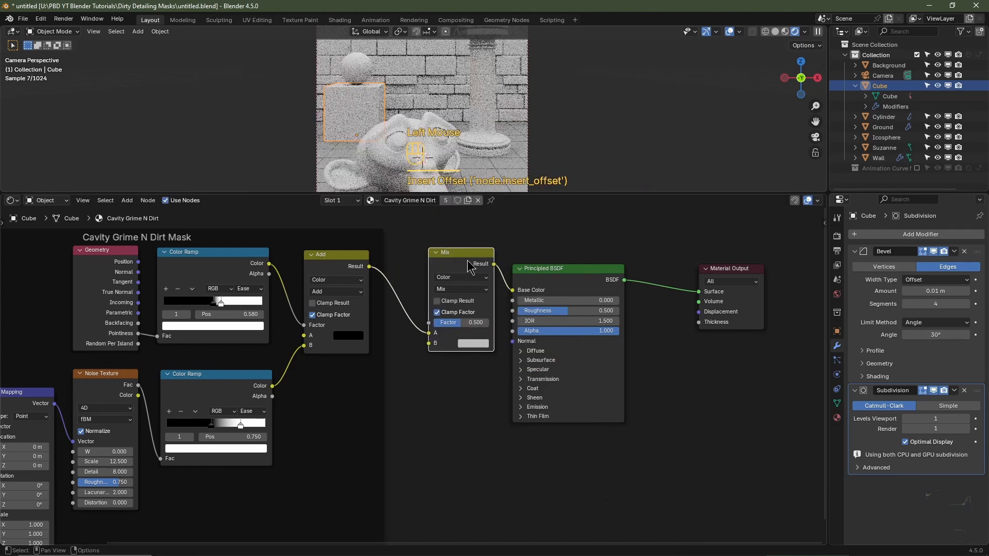
{"action": "left_click_drag", "start_coordinate": [429, 334], "coordinate": [429, 323]}
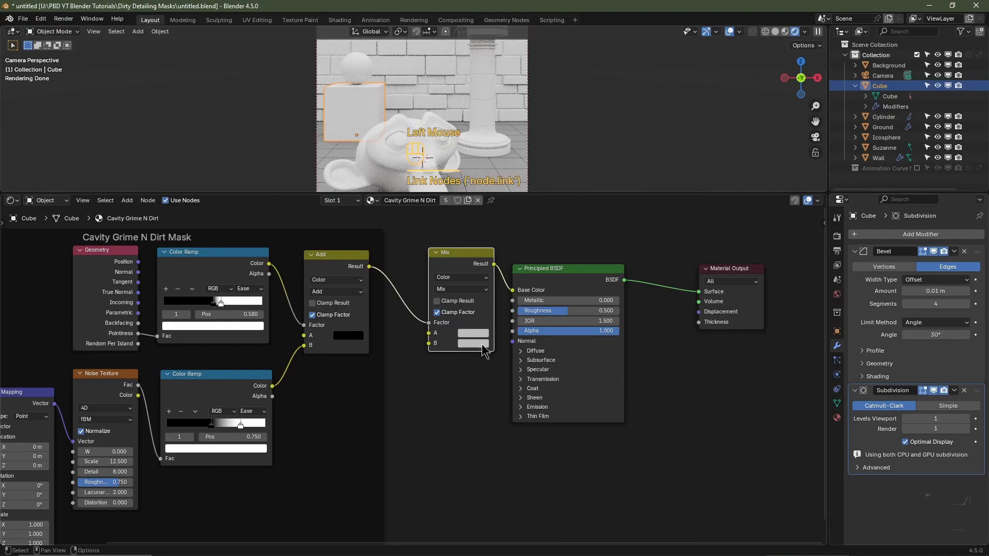
Set the new Mix node's A color to a dark blue-grey with hue about 0.61 and saturation about 0.2
{"action": "left_click", "coordinate": [473, 334]}
{"action": "scroll", "coordinate": [498, 250], "scroll_direction": "down", "scroll_amount": 5}
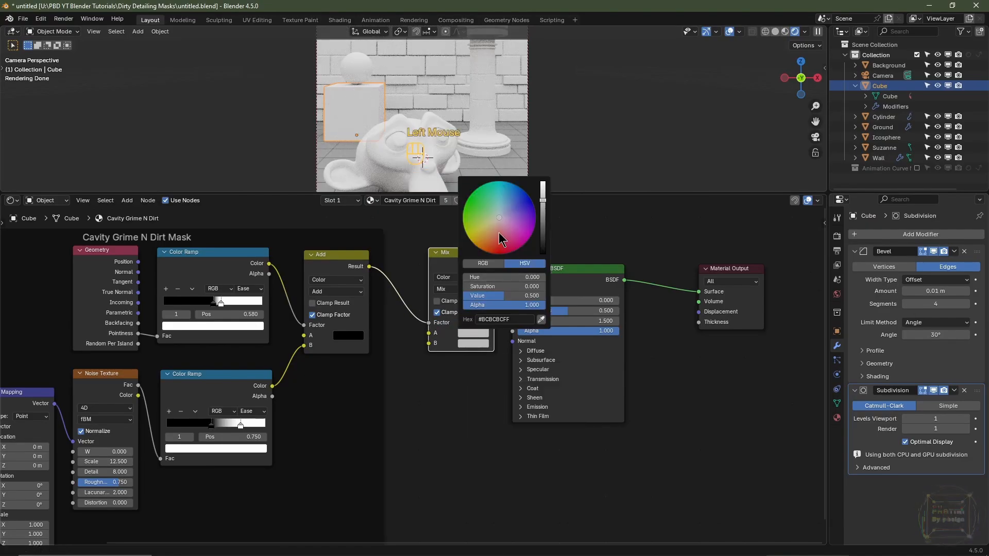
{"action": "scroll", "coordinate": [502, 240], "scroll_direction": "down", "scroll_amount": 2}
{"action": "left_click", "coordinate": [502, 215]}
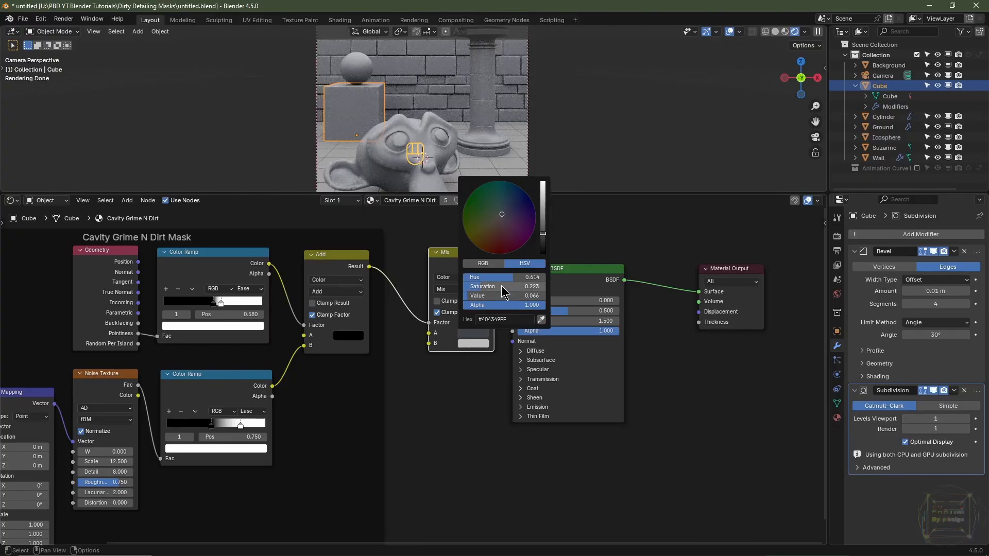
{"action": "left_click_drag", "start_coordinate": [503, 287], "coordinate": [478, 288]}
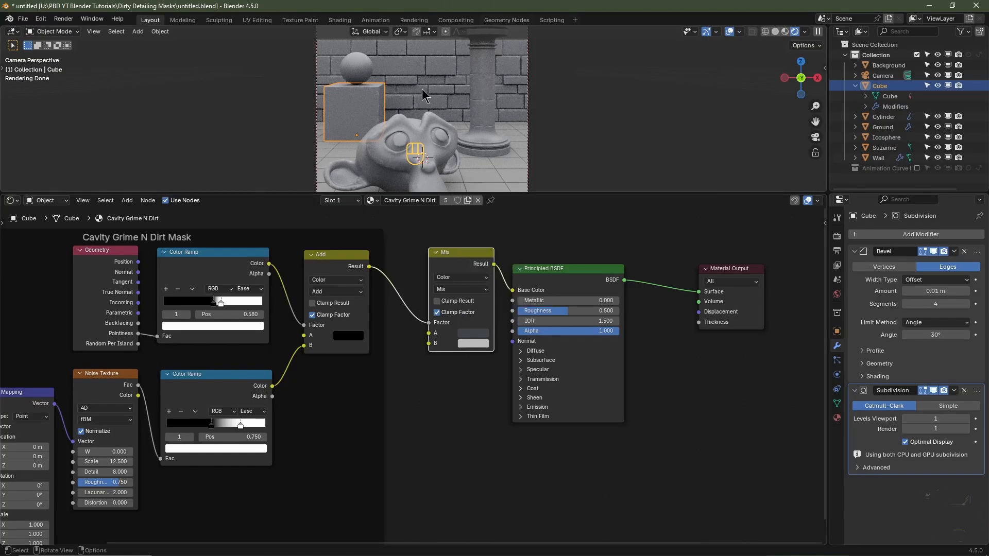
Set the new Mix node's B color to a very dark olive green
{"action": "left_click", "coordinate": [483, 344]}
{"action": "left_click_drag", "start_coordinate": [485, 231], "coordinate": [478, 233]}
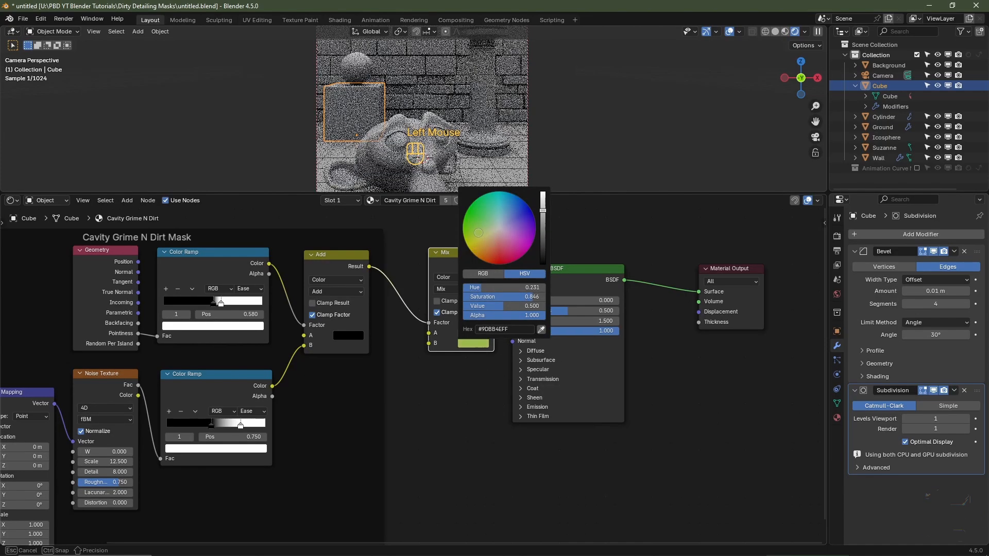
{"action": "scroll", "coordinate": [478, 233], "scroll_direction": "down", "scroll_amount": 10}
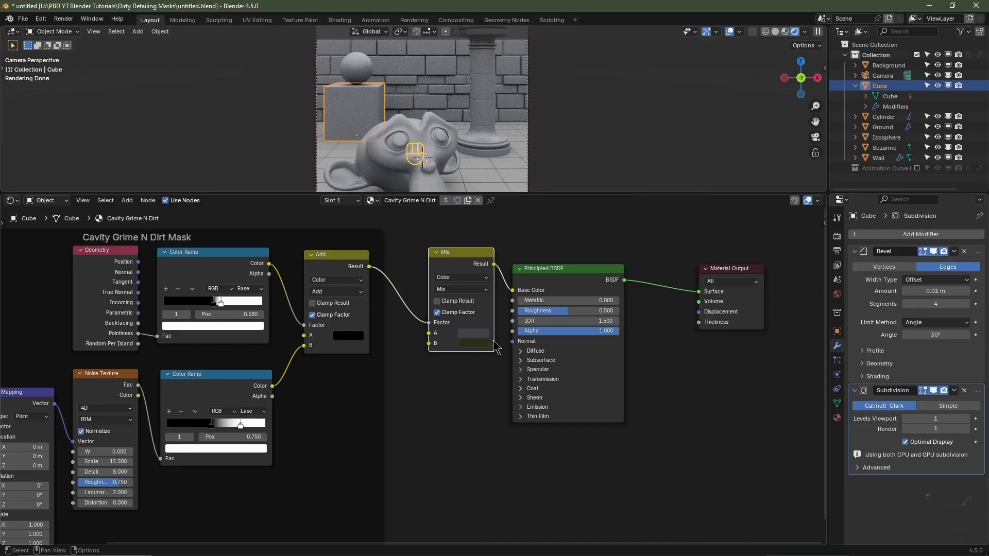
Set the white stop of the Pointiness Color Ramp to position 0.525
{"action": "scroll", "coordinate": [413, 110], "scroll_direction": "up", "scroll_amount": 4}
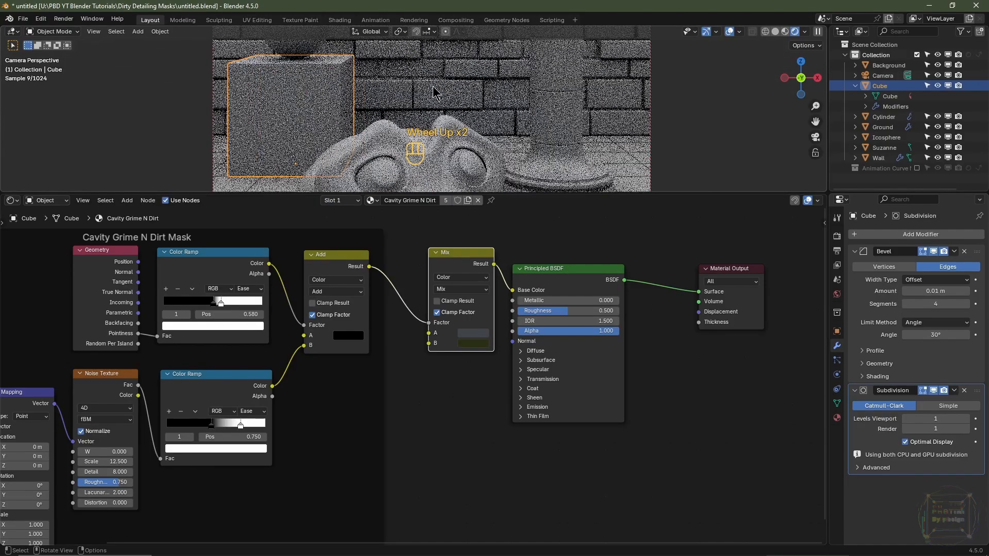
{"action": "middle_click_drag", "start_coordinate": [413, 111], "coordinate": [413, 143], "text": "shift"}
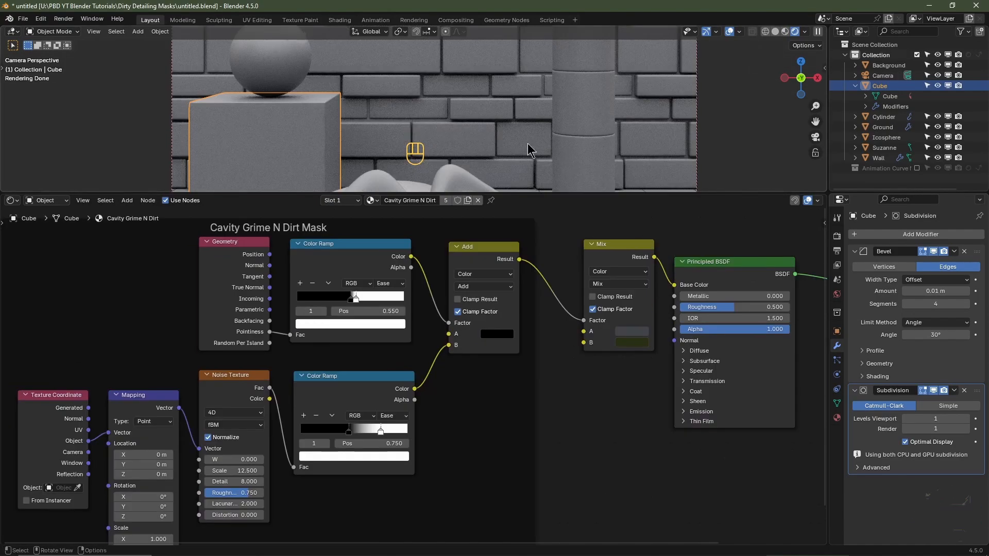
{"action": "scroll", "coordinate": [378, 328], "scroll_direction": "up", "scroll_amount": 2}
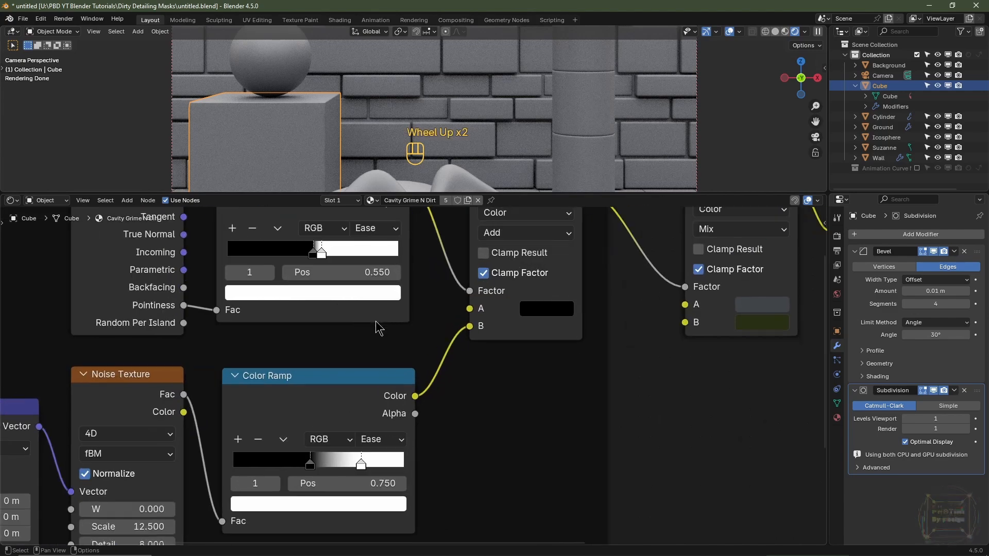
{"action": "middle_click_drag", "start_coordinate": [378, 328], "coordinate": [408, 311]}
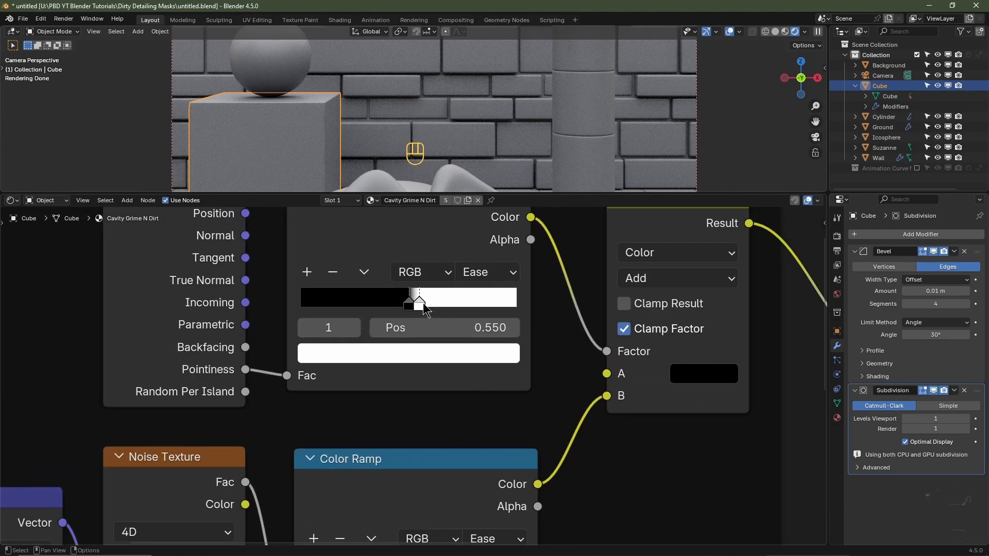
{"action": "left_click", "coordinate": [458, 331]}
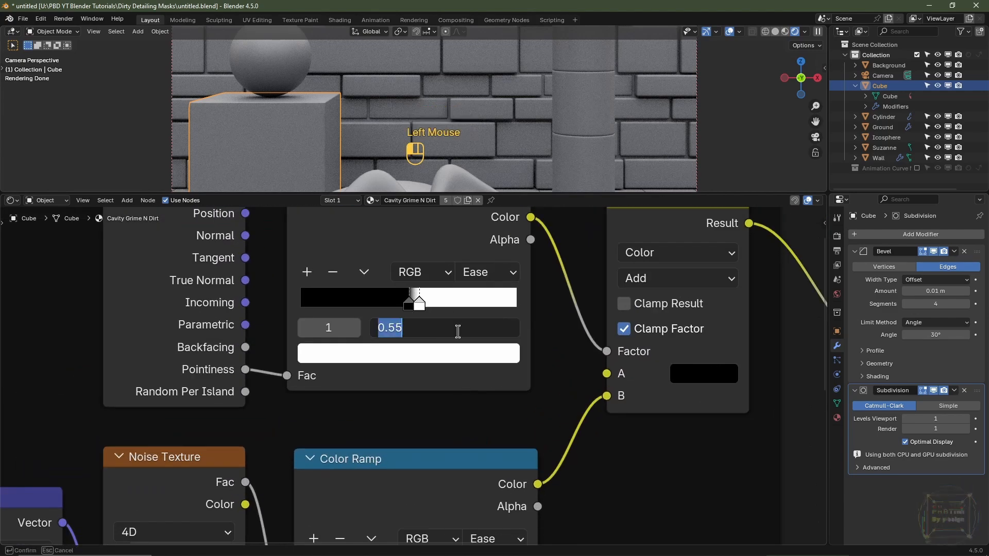
{"action": "type", "text": ".525"}
{"action": "key", "text": "Return"}
{"action": "scroll", "coordinate": [563, 148], "scroll_direction": "up", "scroll_amount": 2}
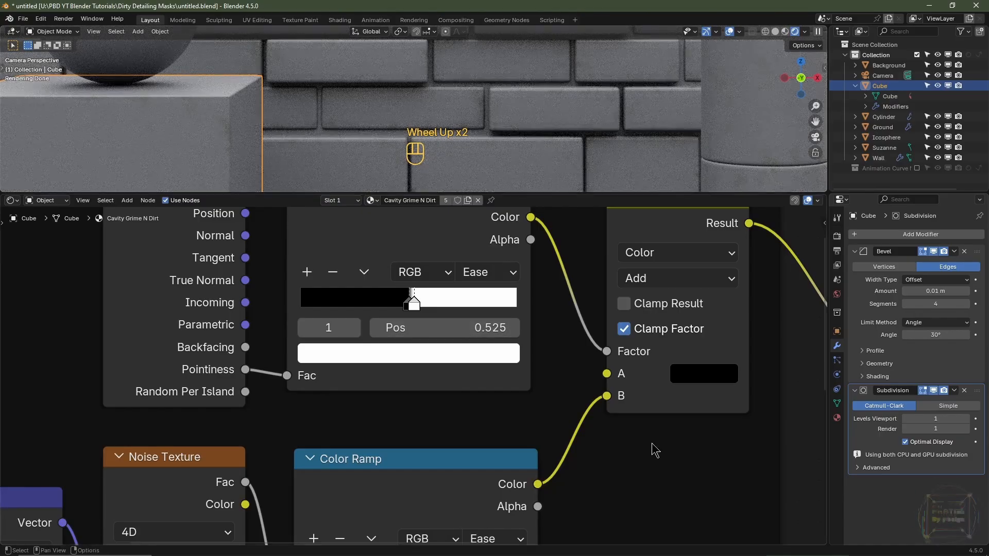
Brighten the Mix node's A color to a medium blue-grey, about hex #64676F
{"action": "scroll", "coordinate": [653, 450], "scroll_direction": "down", "scroll_amount": 2}
{"action": "middle_click_drag", "start_coordinate": [654, 450], "coordinate": [393, 411]}
{"action": "left_click", "coordinate": [495, 373]}
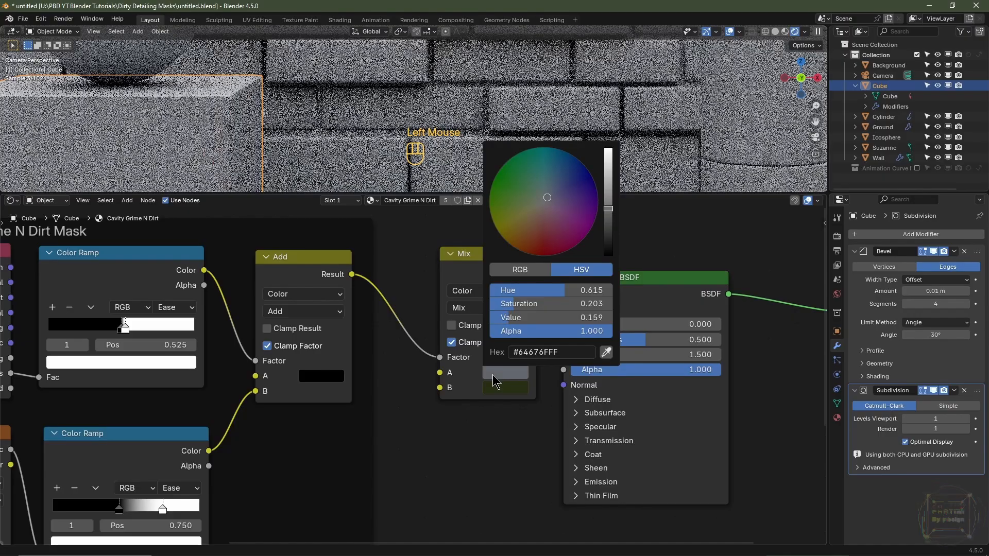
{"action": "scroll", "coordinate": [504, 127], "scroll_direction": "down", "scroll_amount": 4}
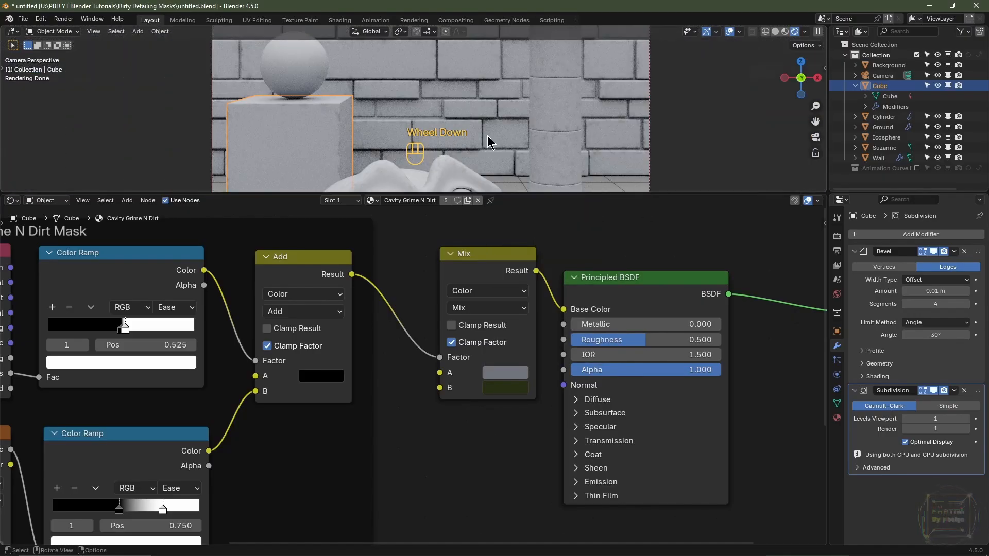
Set the white stop of the noise Color Ramp to position 0.65
{"action": "middle_click_drag", "start_coordinate": [284, 470], "coordinate": [425, 378]}
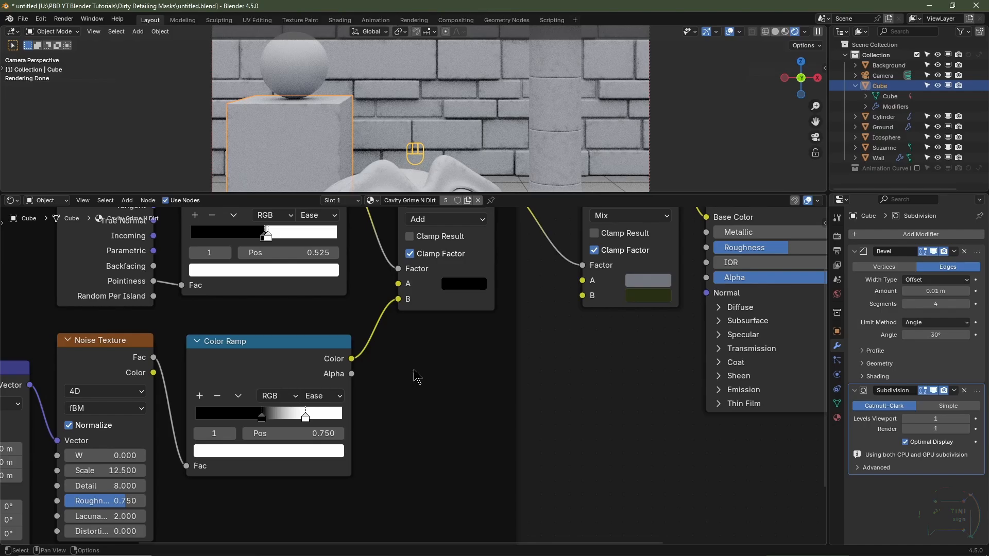
{"action": "left_click", "coordinate": [301, 362]}
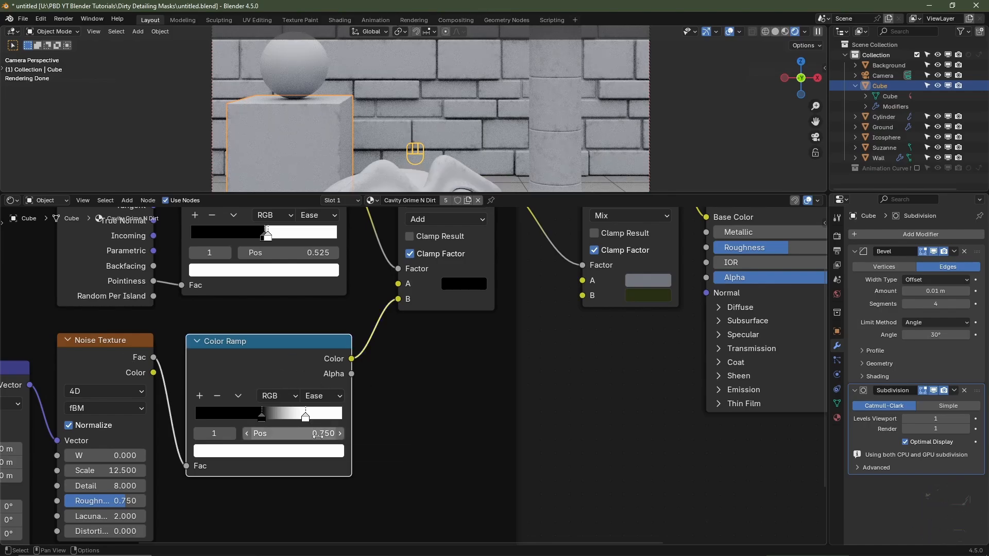
{"action": "left_click", "coordinate": [318, 434]}
{"action": "key", "text": "BackSpace"}
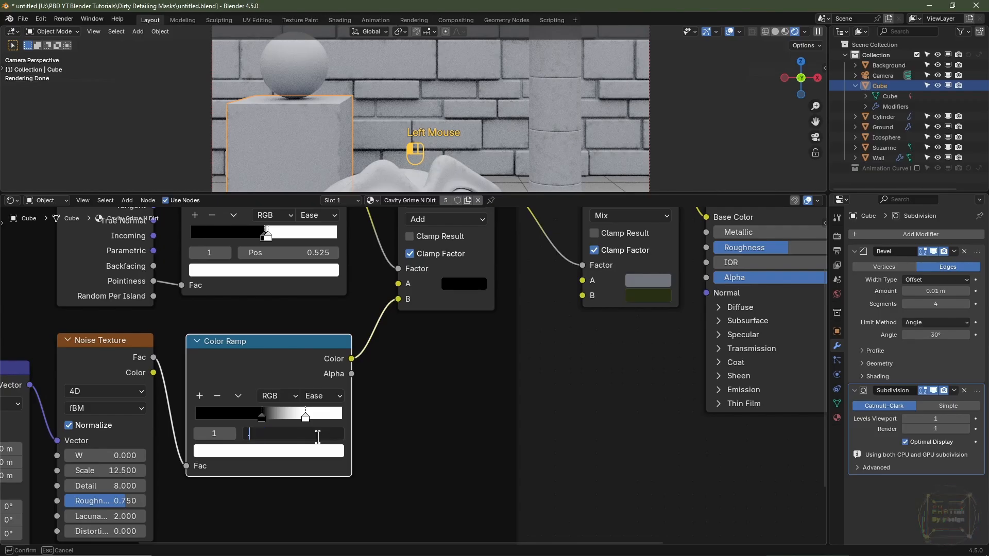
{"action": "key", "text": "Return"}
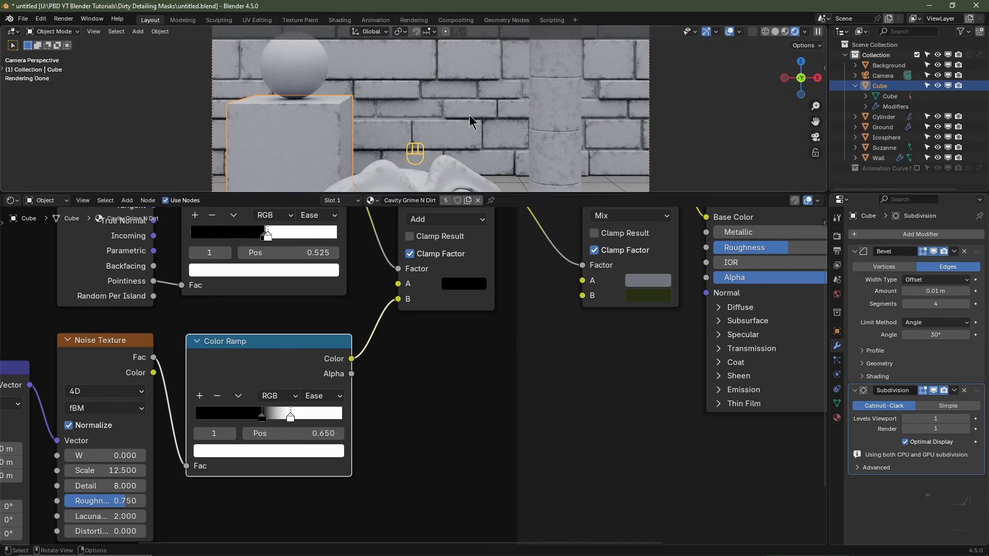
{"action": "scroll", "coordinate": [662, 404], "scroll_direction": "down", "scroll_amount": 4}
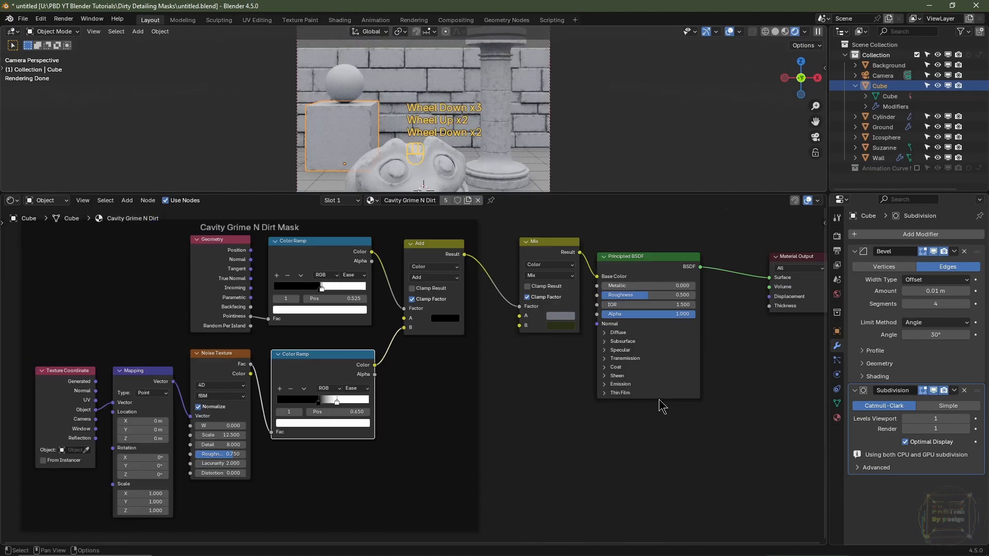
Move the framed Cavity Grime N Dirt Mask nodes well away from the Mix node to free space between them
{"action": "left_click_drag", "start_coordinate": [461, 235], "coordinate": [81, 529]}
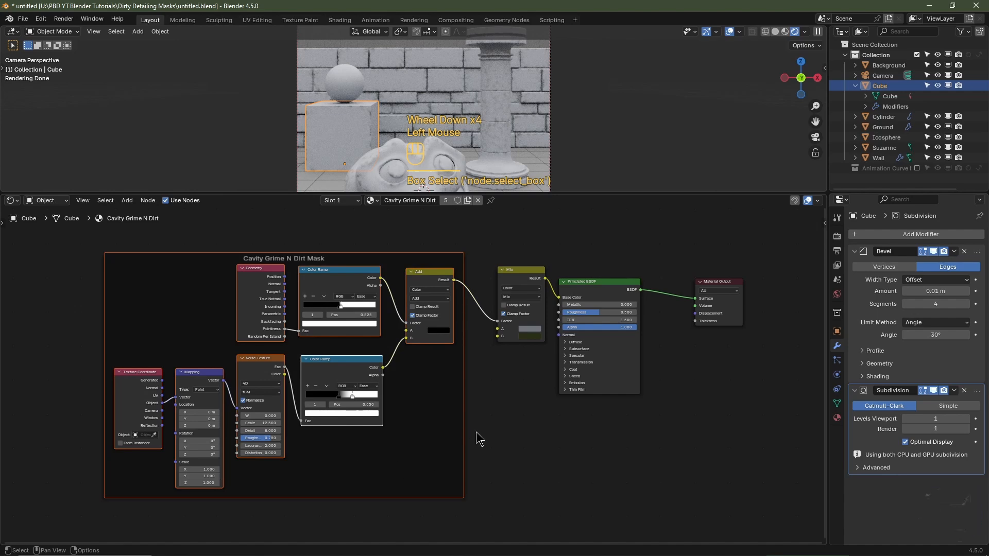
{"action": "key", "text": "g"}
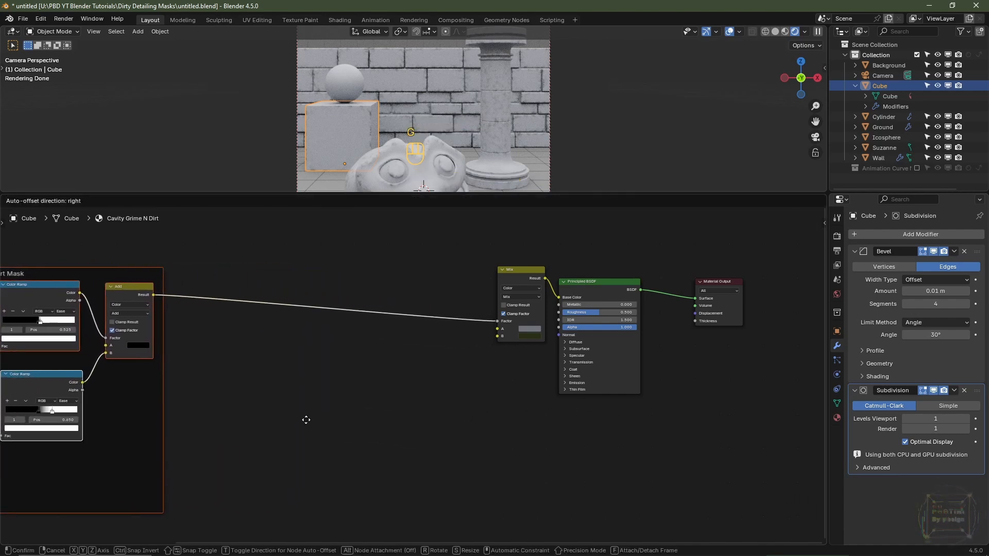
{"action": "left_click", "coordinate": [290, 440]}
{"action": "scroll", "coordinate": [415, 155], "scroll_direction": "up", "scroll_amount": 3}
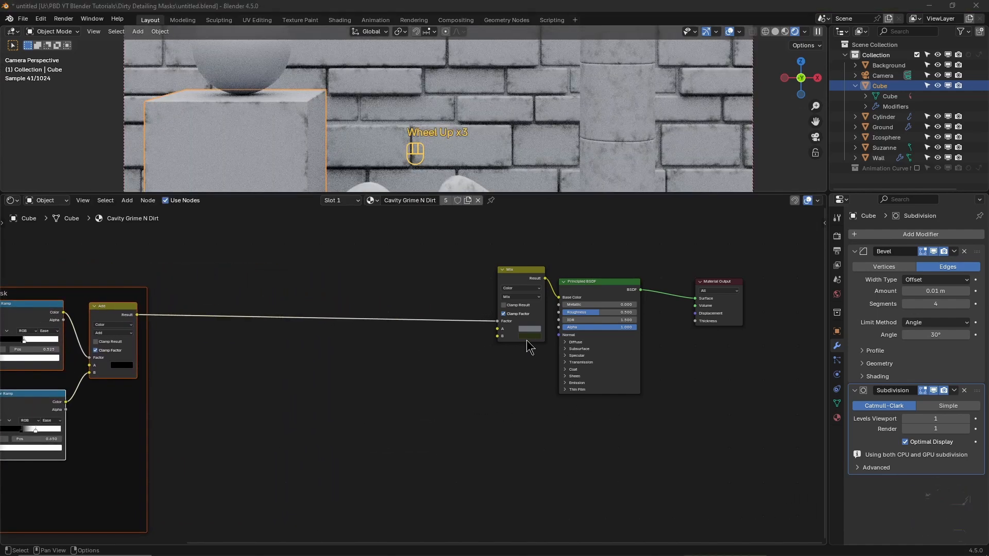
Brighten the Mix node's B color to a mid olive green, about hex #485524
{"action": "left_click", "coordinate": [527, 341]}
{"action": "scroll", "coordinate": [527, 341], "scroll_direction": "up", "scroll_amount": 1}
{"action": "left_click", "coordinate": [526, 338]}
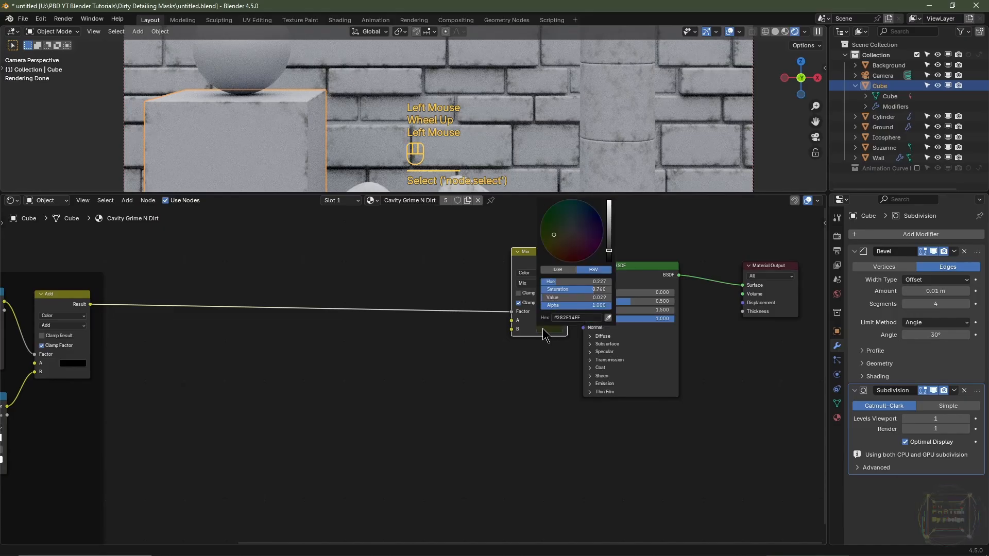
{"action": "scroll", "coordinate": [543, 328], "scroll_direction": "up", "scroll_amount": 4}
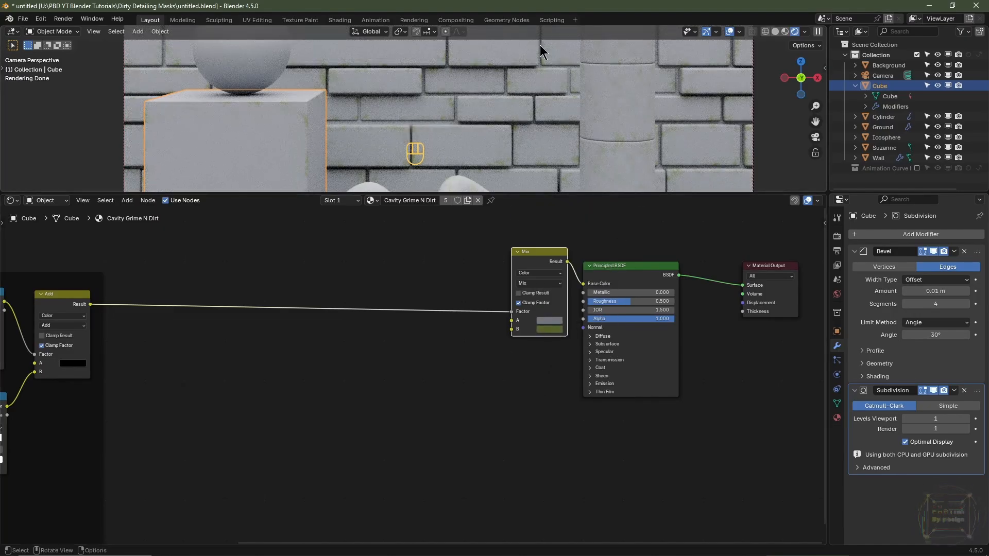
Duplicate the color Mix node and place the copy above the link between the mask's Add node and the original Mix node
{"action": "left_click", "coordinate": [550, 265]}
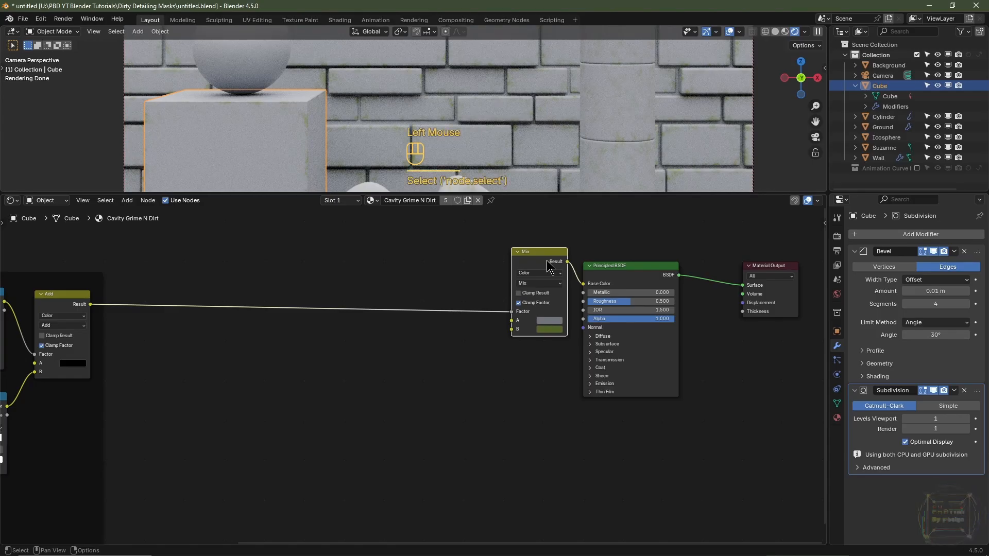
{"action": "key", "text": "shift+d"}
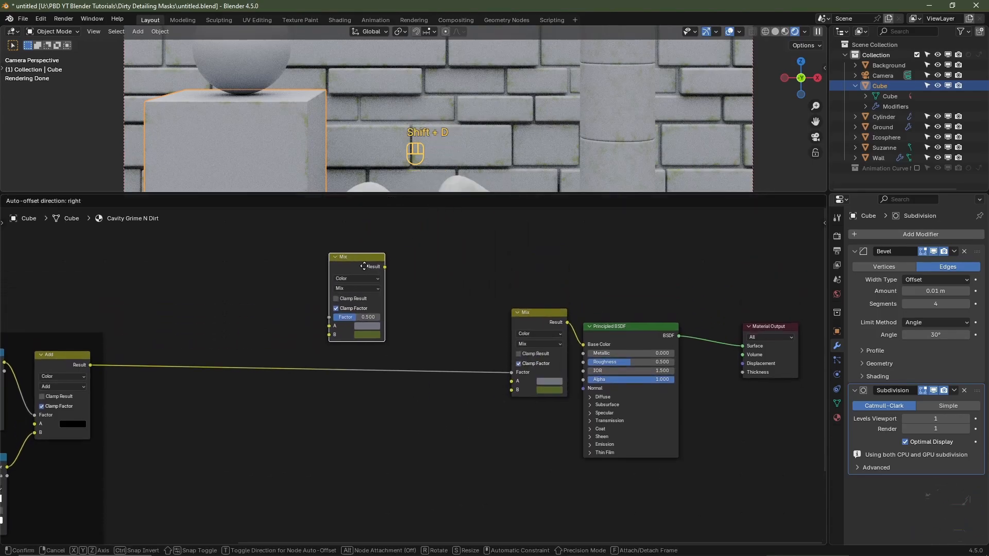
{"action": "left_click", "coordinate": [363, 265]}
Darken the duplicate Mix node's B color to #323C19, copy it to A, and darken A to about #282F14
{"action": "scroll", "coordinate": [350, 322], "scroll_direction": "up", "scroll_amount": 2}
{"action": "left_click", "coordinate": [346, 317]}
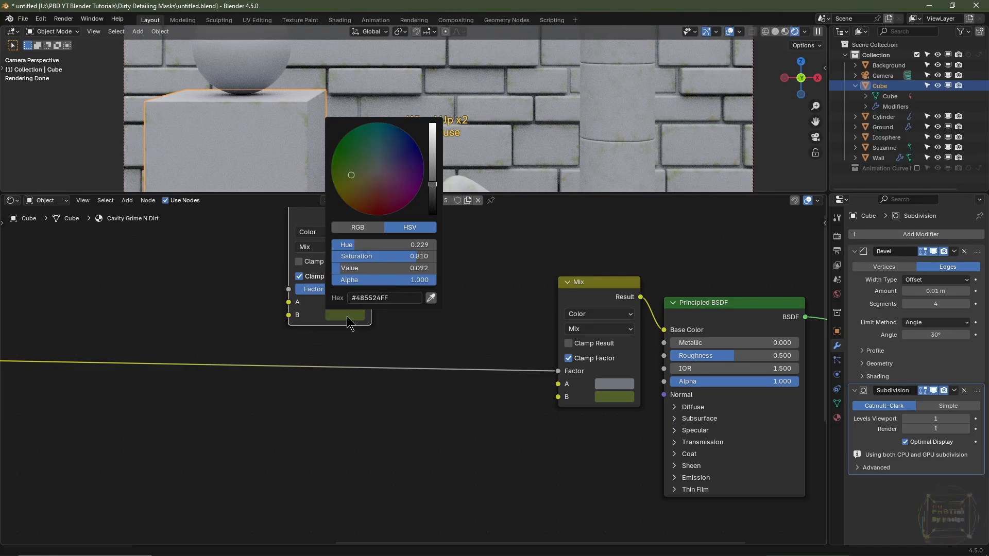
{"action": "scroll", "coordinate": [347, 322], "scroll_direction": "down", "scroll_amount": 1}
{"action": "key", "text": "ctrl+c"}
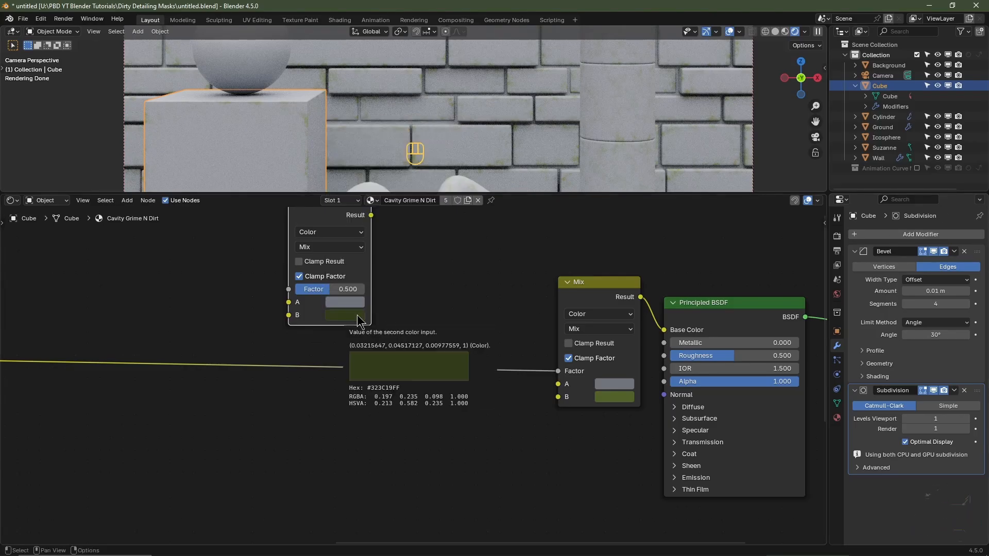
{"action": "key", "text": "ctrl+v"}
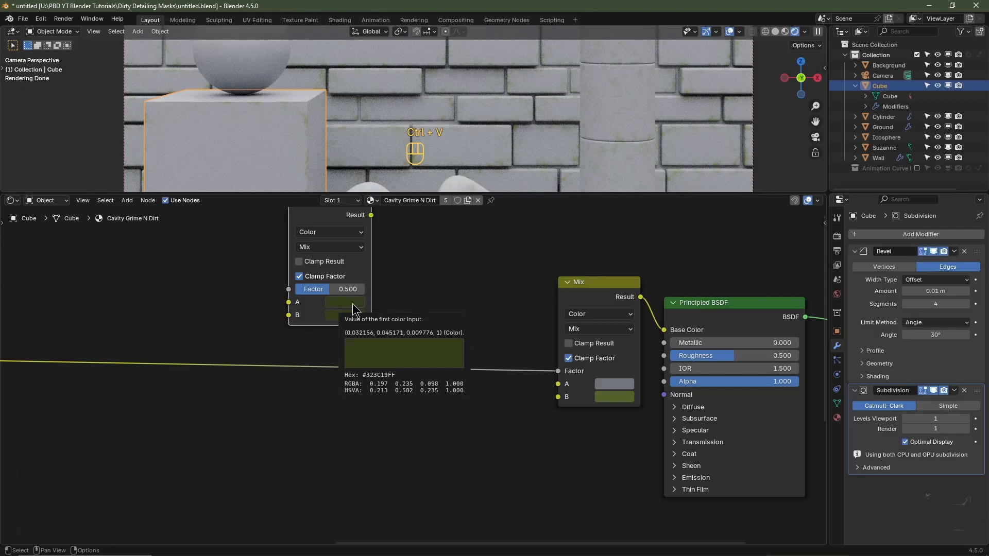
{"action": "left_click", "coordinate": [347, 303]}
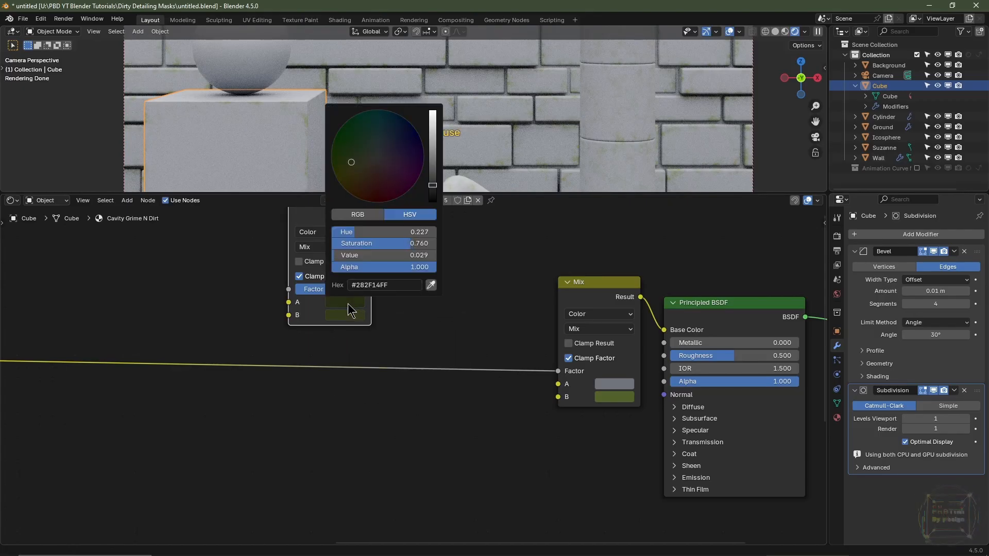
Make the duplicate Mix node's B color a less saturated olive and connect its Result to the original Mix node's B input
{"action": "left_click", "coordinate": [348, 317]}
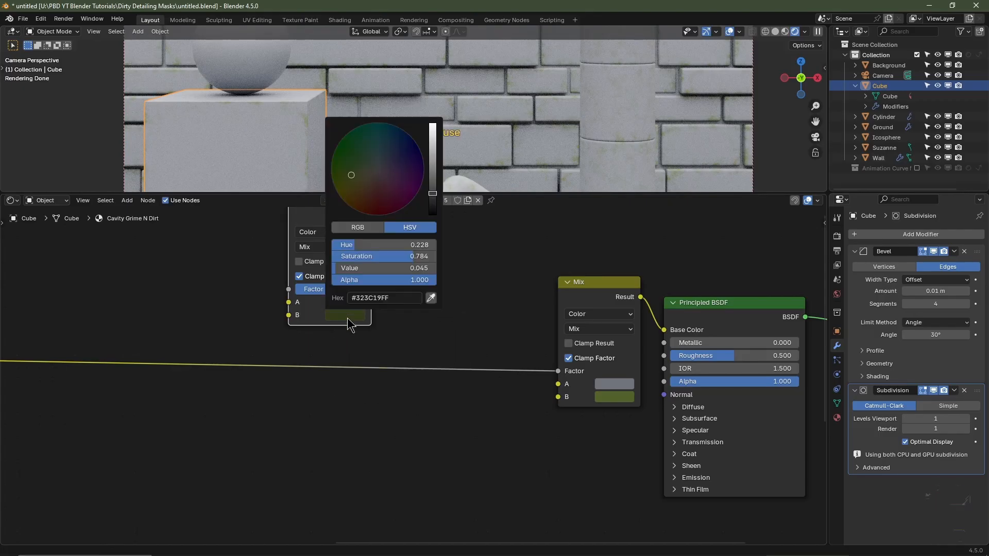
{"action": "left_click_drag", "start_coordinate": [420, 256], "coordinate": [404, 256]}
{"action": "scroll", "coordinate": [431, 284], "scroll_direction": "down", "scroll_amount": 1}
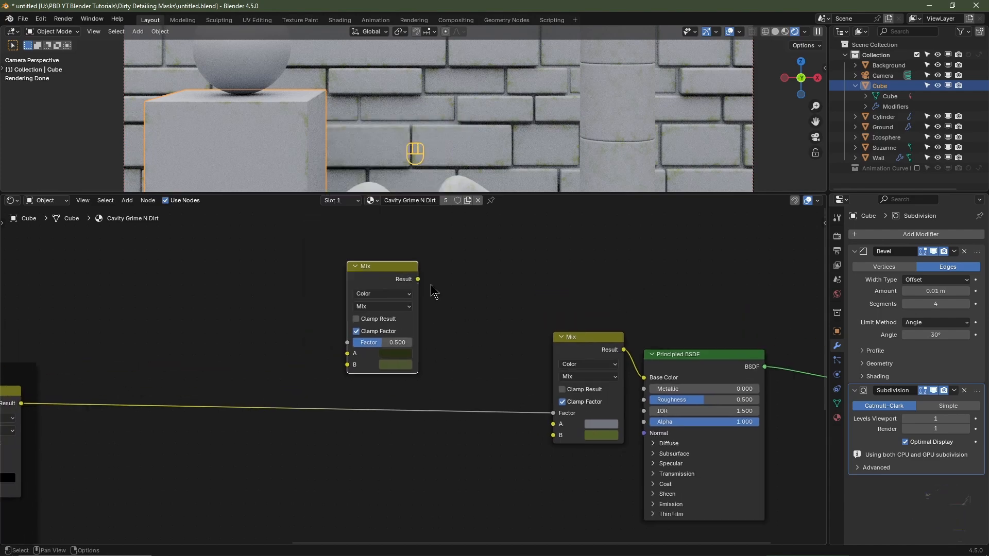
{"action": "left_click_drag", "start_coordinate": [418, 279], "coordinate": [552, 435]}
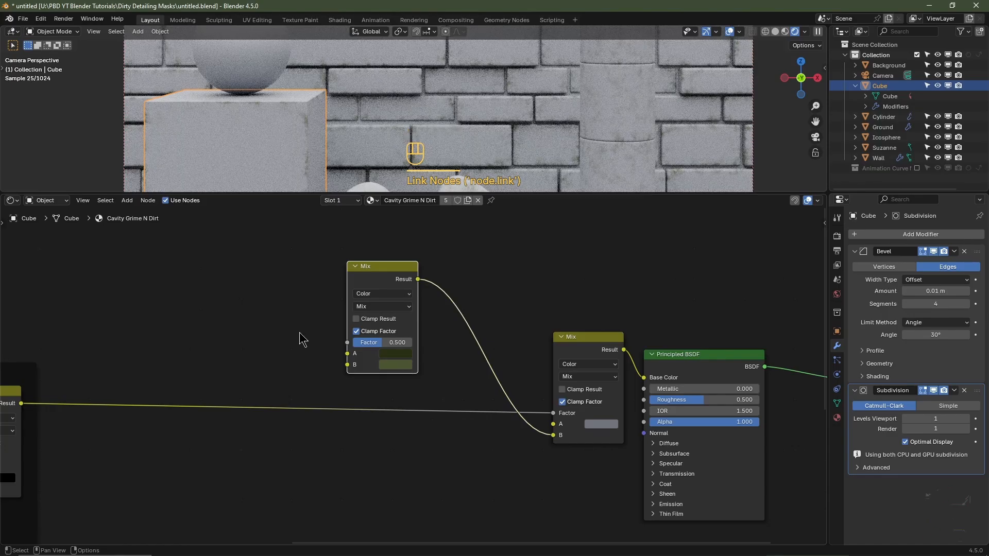
Add a Noise Texture node ahead of the duplicate Mix node
{"action": "key", "text": "shift+a"}
{"action": "mouse_move", "coordinate": [175, 333]}
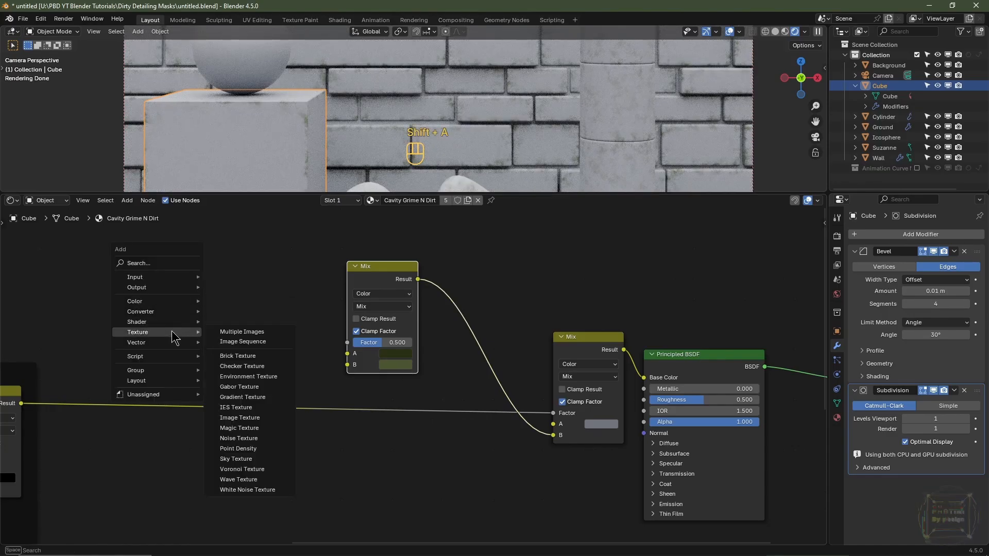
{"action": "left_click", "coordinate": [253, 438]}
{"action": "left_click", "coordinate": [90, 241]}
Add a Color Ramp node between the new Noise Texture and the duplicate Mix node
{"action": "middle_click_drag", "start_coordinate": [90, 241], "coordinate": [186, 241]}
{"action": "key", "text": "shift+a"}
{"action": "mouse_move", "coordinate": [337, 292]}
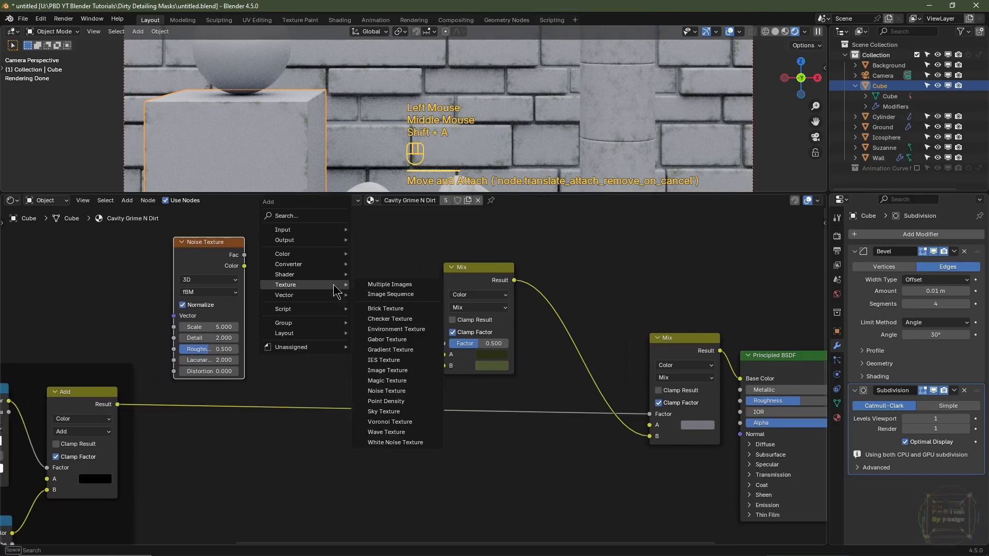
{"action": "mouse_move", "coordinate": [332, 264]}
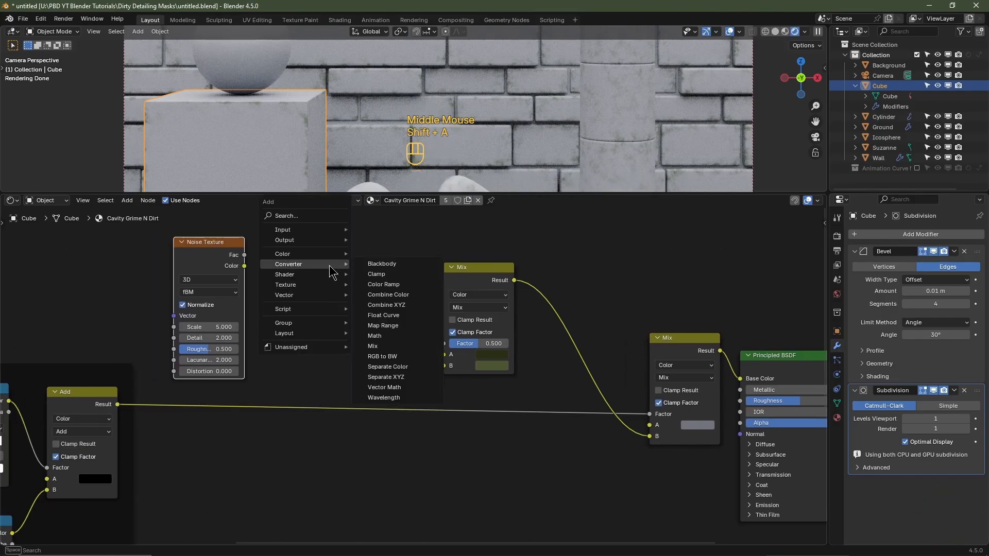
{"action": "left_click", "coordinate": [388, 284]}
{"action": "left_click", "coordinate": [290, 268]}
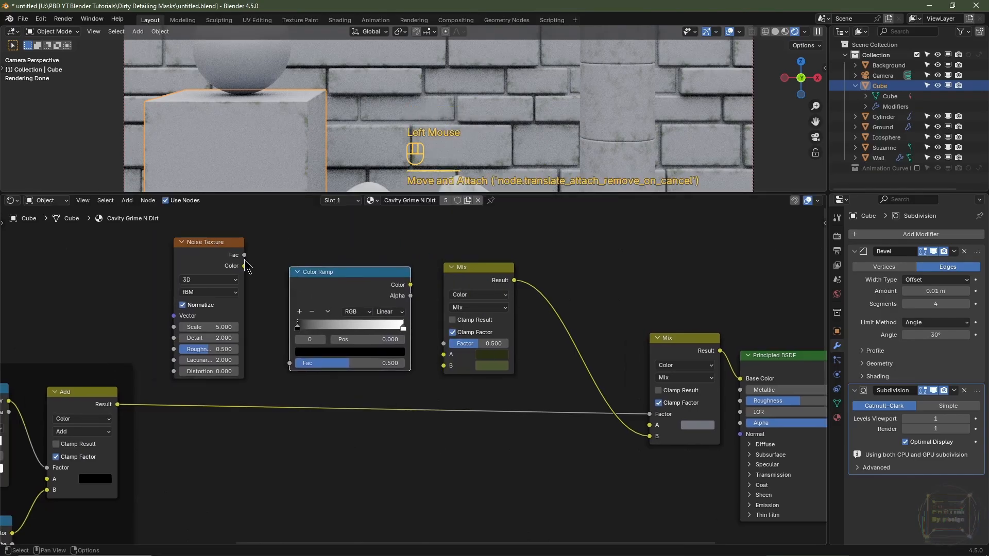
Connect the Noise Texture's Fac to the Color Ramp's Fac and the ramp's Color to the duplicate Mix node's Factor
{"action": "left_click", "coordinate": [244, 257]}
{"action": "left_click_drag", "start_coordinate": [245, 256], "coordinate": [289, 363]}
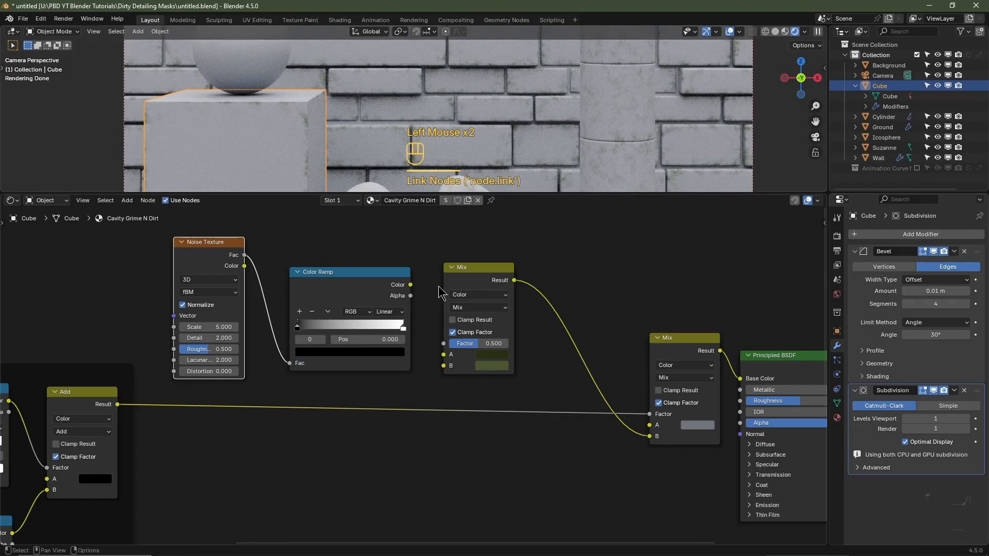
{"action": "left_click", "coordinate": [399, 298]}
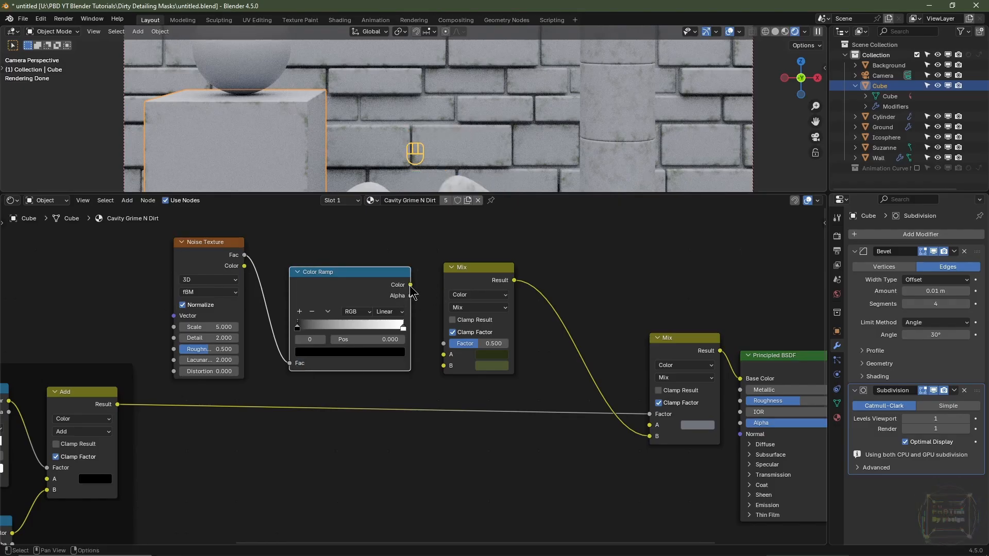
{"action": "left_click_drag", "start_coordinate": [411, 287], "coordinate": [444, 343]}
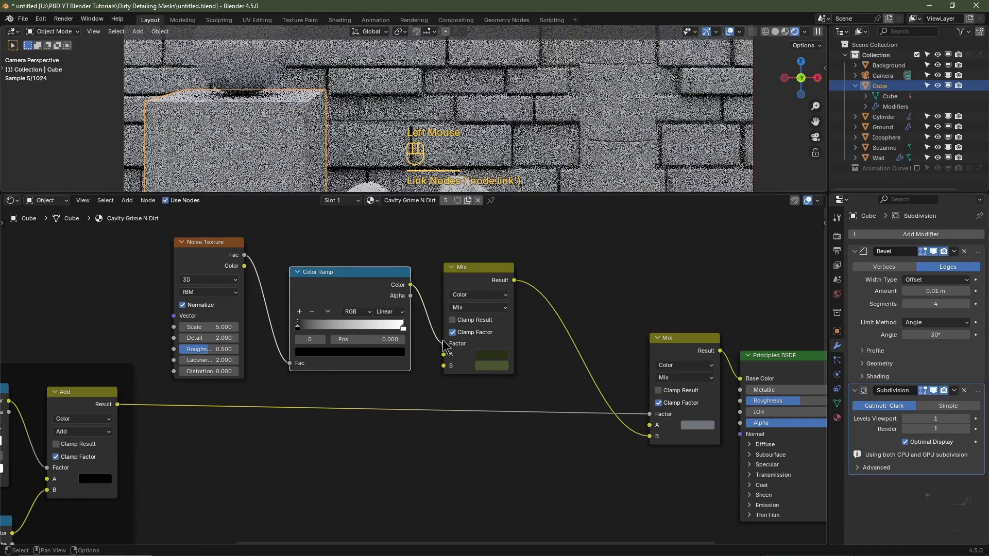
Set the new Color Ramp's interpolation to Ease and move its stops inward, with the white stop at about 0.682
{"action": "left_click", "coordinate": [396, 312]}
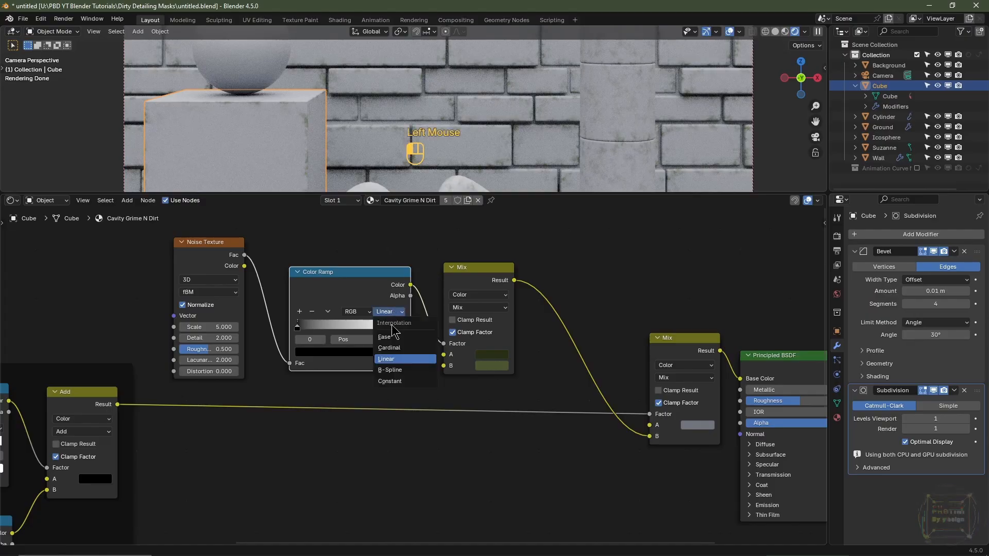
{"action": "left_click", "coordinate": [395, 323]}
{"action": "left_click_drag", "start_coordinate": [301, 329], "coordinate": [367, 332]}
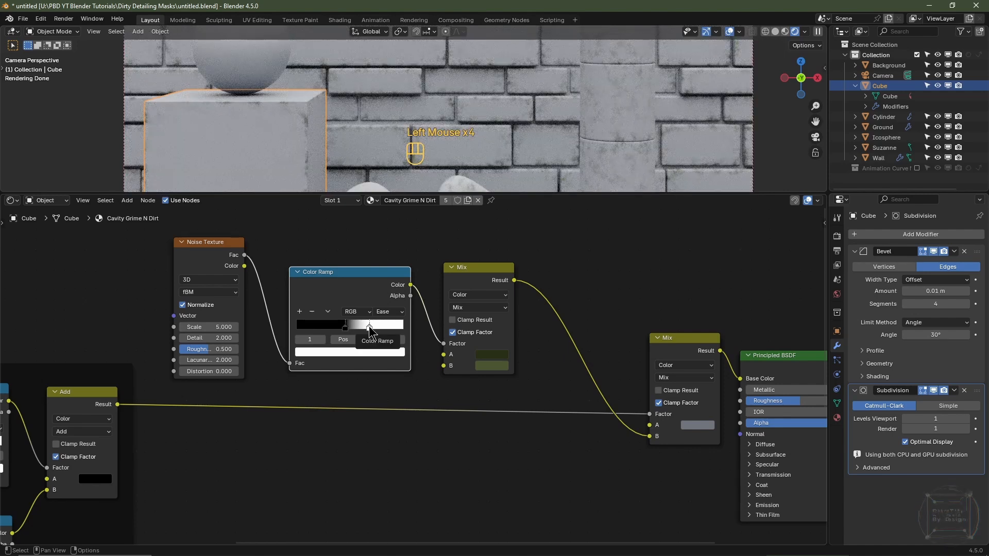
Set the new Noise Texture to 4D with Scale 15, Detail 8, Roughness 0.75 and Distortion 1
{"action": "left_click", "coordinate": [218, 285]}
{"action": "left_click", "coordinate": [205, 339]}
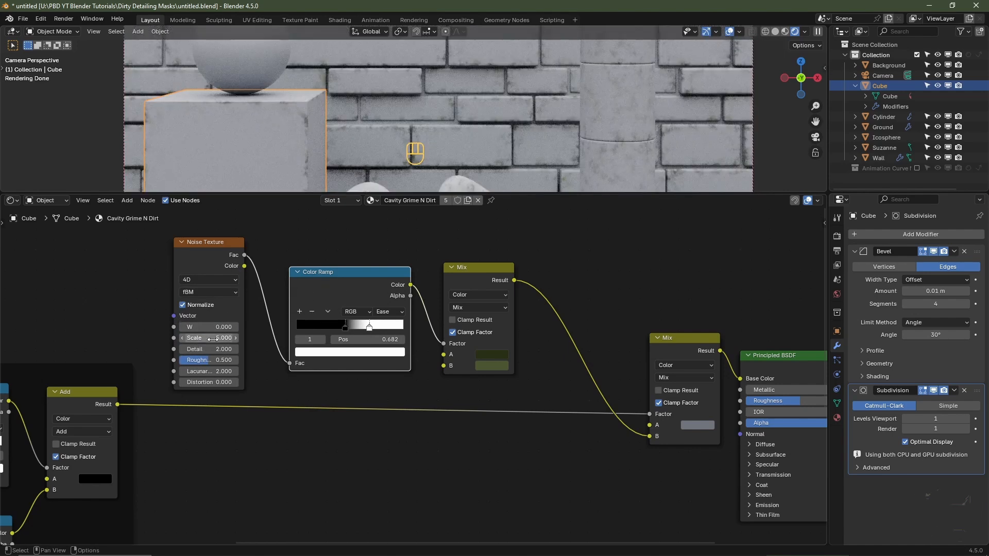
{"action": "left_click", "coordinate": [209, 340]}
{"action": "type", "text": "15"}
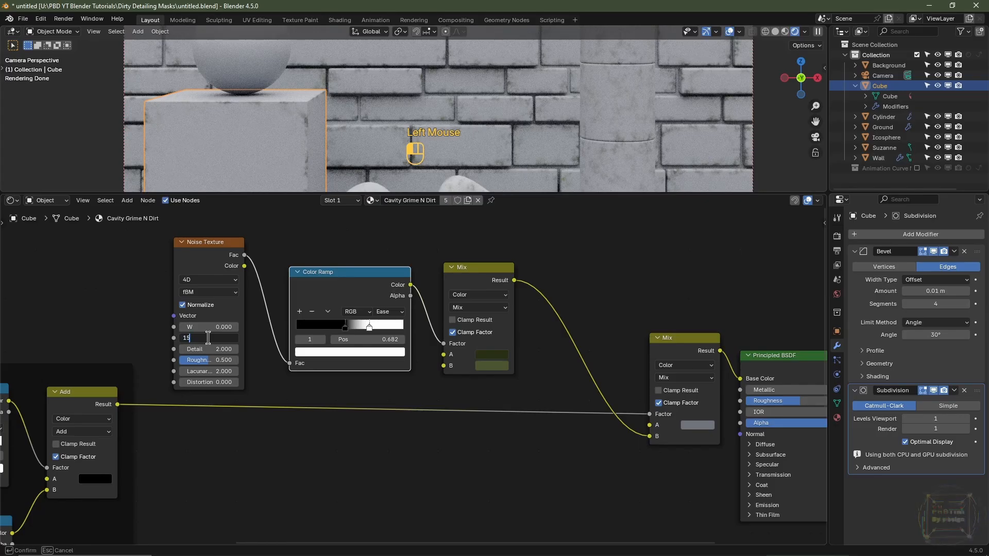
{"action": "key", "text": "Tab"}
{"action": "type", "text": "8"}
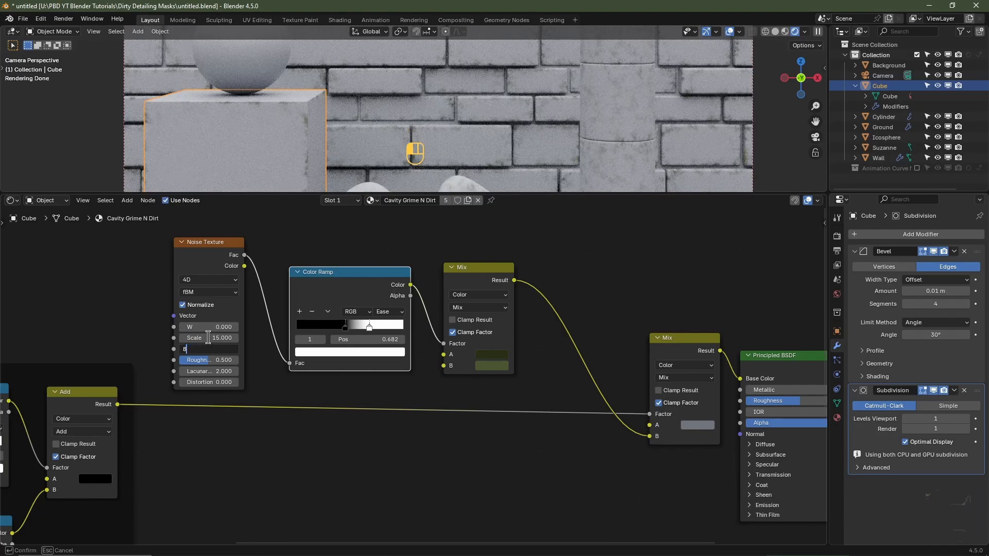
{"action": "key", "text": "Tab"}
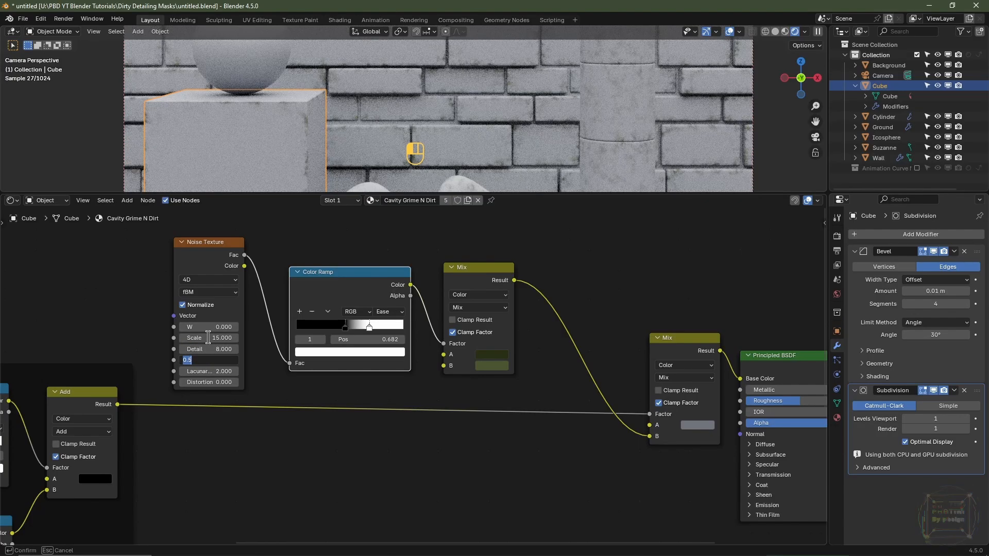
{"action": "type", "text": ".75"}
{"action": "key", "text": "Tab"}
{"action": "key", "text": "Tab"}
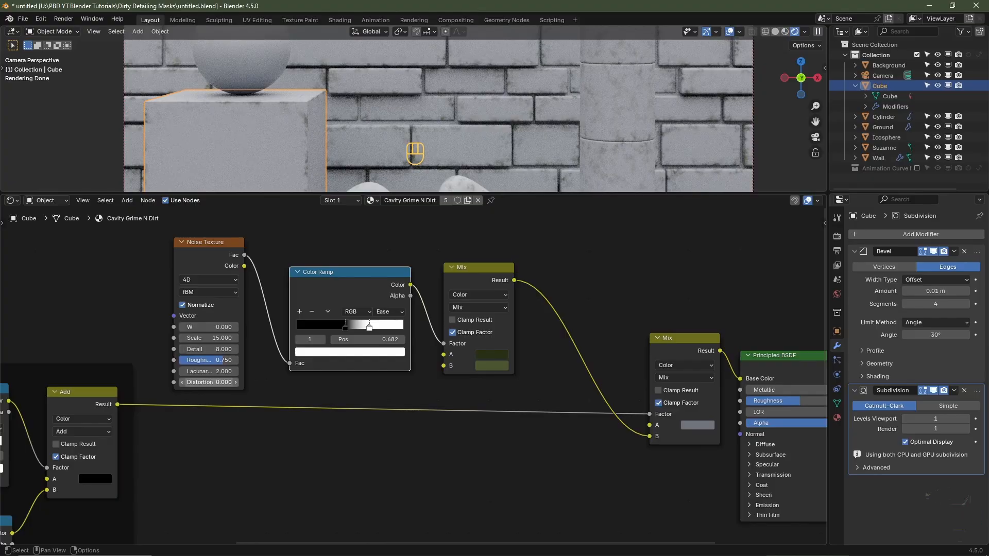
{"action": "key", "text": "Return"}
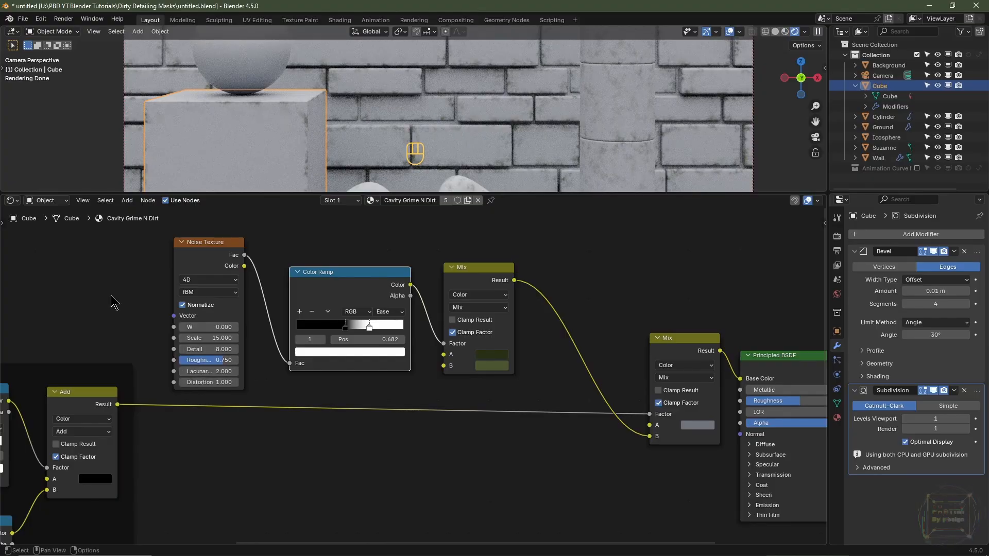
Add a Texture Coordinate node and connect its Object output to the new Noise Texture's Vector input
{"action": "key", "text": "shift+a"}
{"action": "mouse_move", "coordinate": [101, 263]}
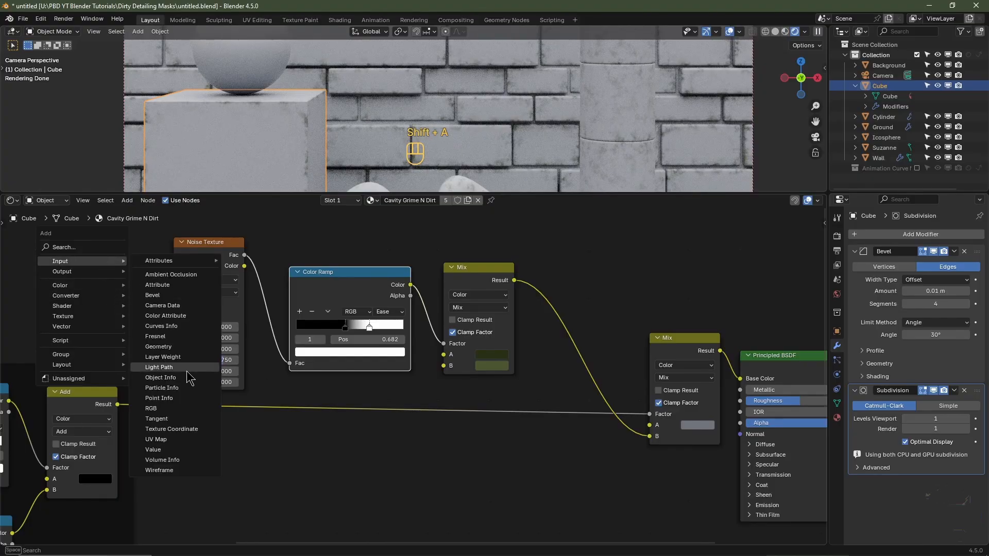
{"action": "left_click", "coordinate": [170, 429]}
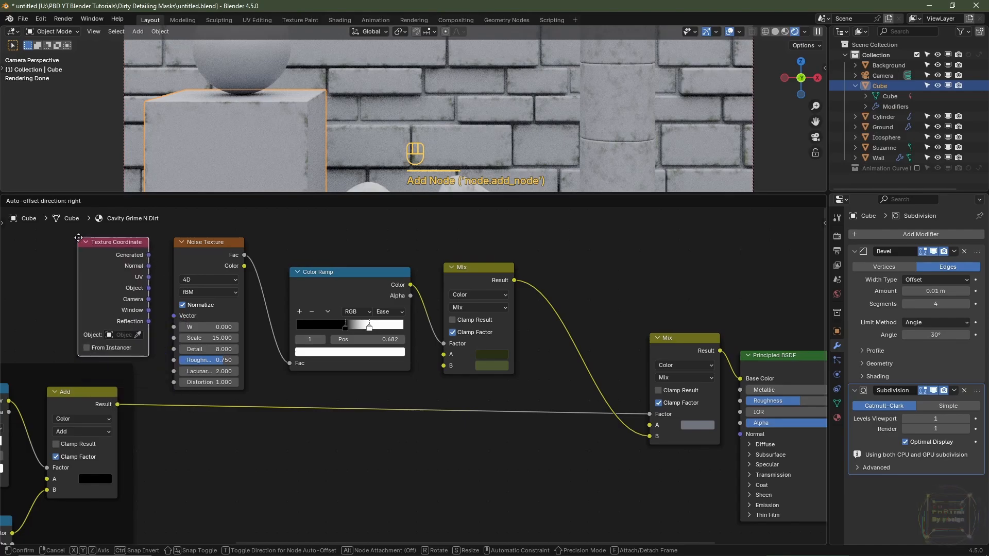
{"action": "left_click", "coordinate": [63, 213]}
{"action": "left_click_drag", "start_coordinate": [148, 288], "coordinate": [174, 316]}
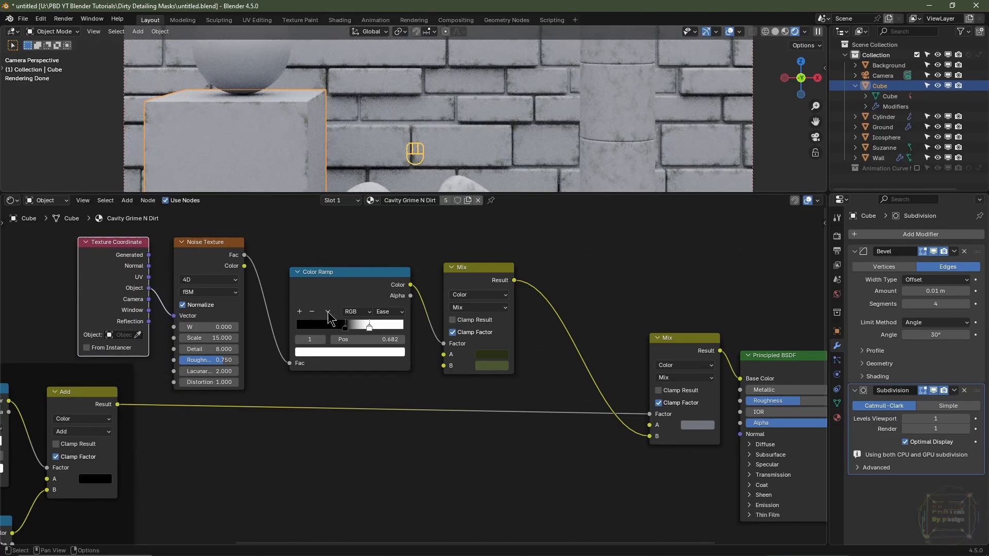
Line up the duplicate Mix, Color Ramp, Noise Texture and Texture Coordinate nodes in a compact row near the original Mix node
{"action": "scroll", "coordinate": [478, 340], "scroll_direction": "down", "scroll_amount": 4}
{"action": "middle_click_drag", "start_coordinate": [487, 342], "coordinate": [428, 340]}
{"action": "left_click_drag", "start_coordinate": [404, 304], "coordinate": [471, 302]}
{"action": "left_click_drag", "start_coordinate": [311, 309], "coordinate": [390, 303]}
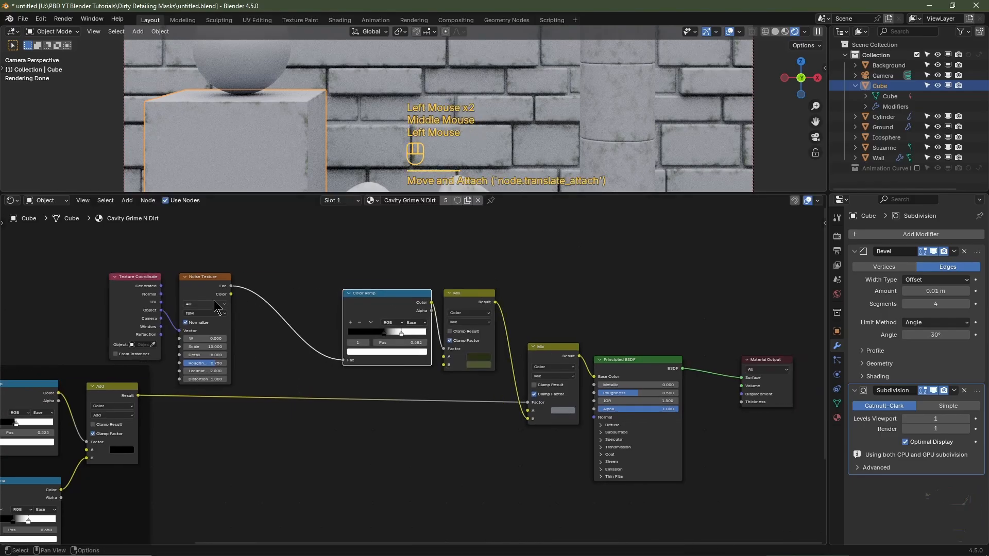
{"action": "left_click_drag", "start_coordinate": [209, 290], "coordinate": [305, 307]}
{"action": "left_click_drag", "start_coordinate": [131, 293], "coordinate": [230, 312]}
Duplicate the olive dirt Color Ramp with its noise input kept, place it above the original and spread its stops to 0 and 1
{"action": "scroll", "coordinate": [379, 344], "scroll_direction": "up", "scroll_amount": 3}
{"action": "double_click", "coordinate": [359, 380]}
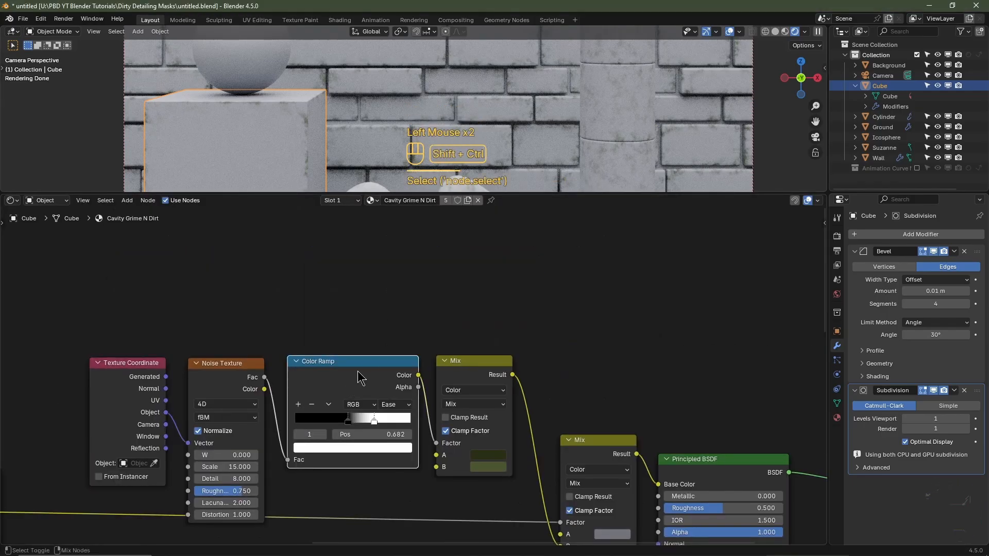
{"action": "key", "text": "ctrl+shift+d"}
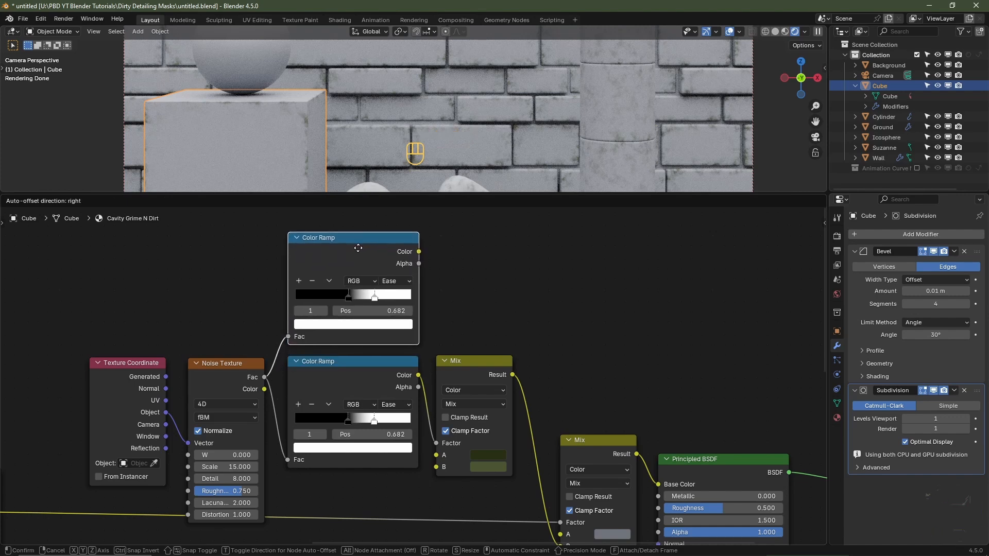
{"action": "left_click", "coordinate": [359, 251]}
{"action": "left_click_drag", "start_coordinate": [351, 295], "coordinate": [280, 306]}
{"action": "left_click_drag", "start_coordinate": [374, 296], "coordinate": [451, 302]}
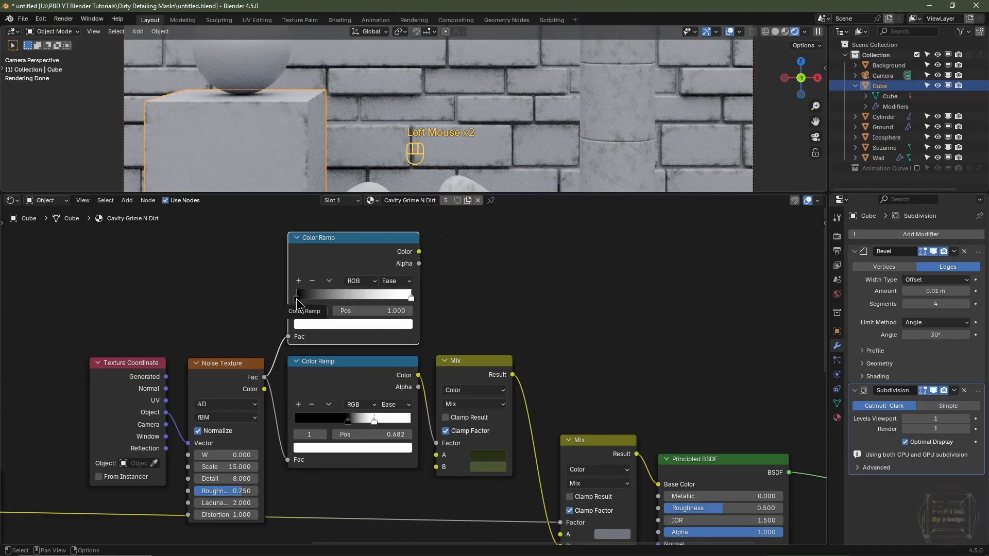
Set the duplicate Color Ramp's black stop to a light gray with a Value of 0.6
{"action": "left_click", "coordinate": [298, 298]}
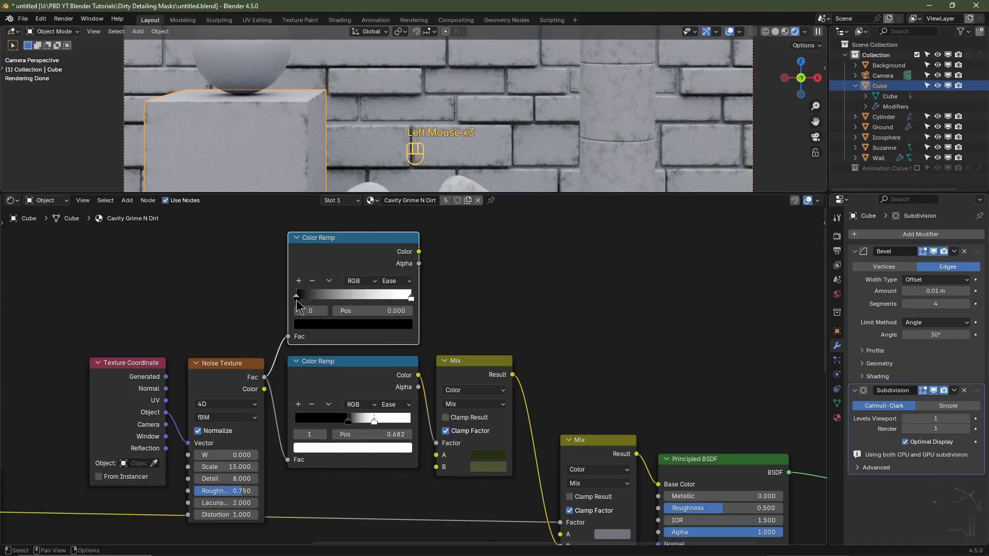
{"action": "left_click", "coordinate": [330, 328]}
{"action": "scroll", "coordinate": [330, 328], "scroll_direction": "up", "scroll_amount": 8}
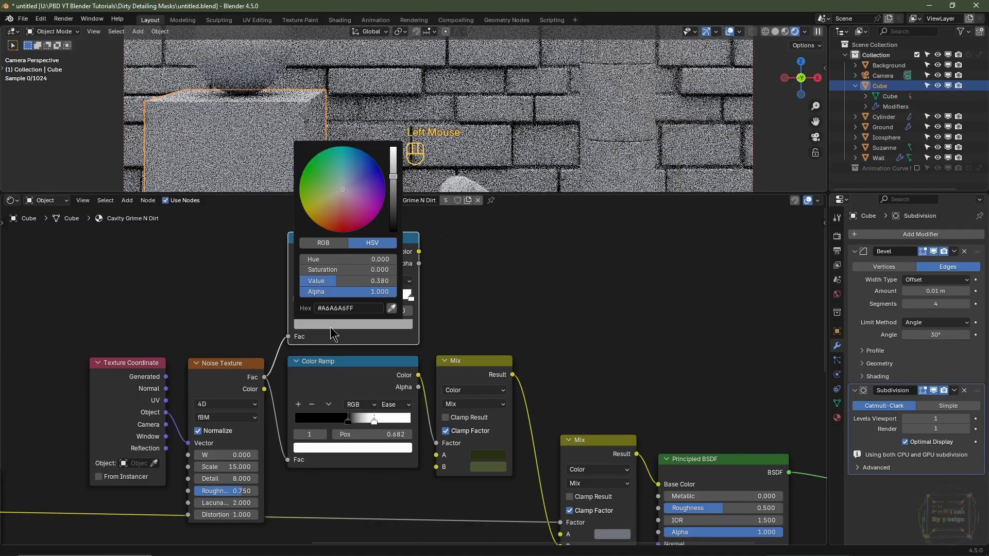
{"action": "scroll", "coordinate": [330, 327], "scroll_direction": "up", "scroll_amount": 8}
{"action": "left_click", "coordinate": [342, 281]}
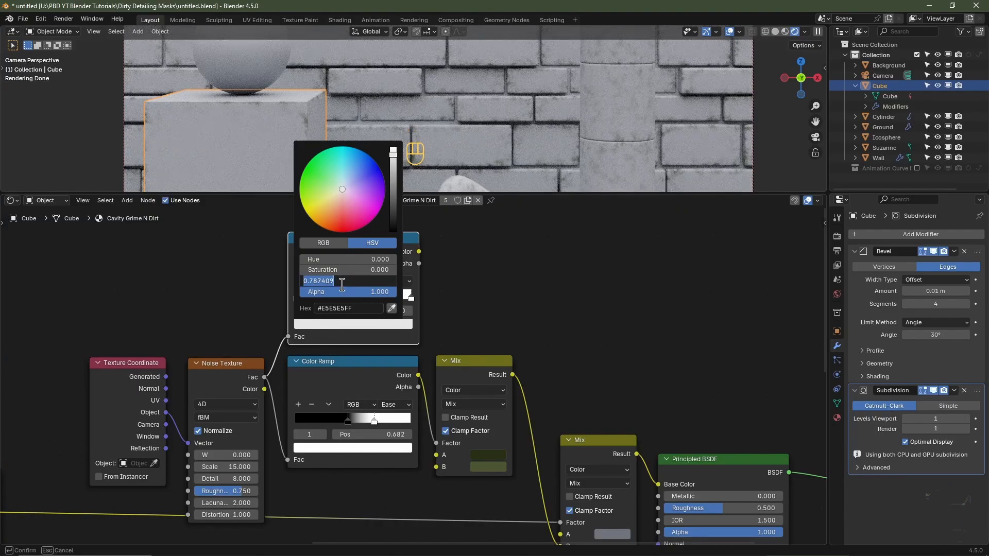
{"action": "type", "text": ".6"}
{"action": "key", "text": "Return"}
{"action": "scroll", "coordinate": [538, 281], "scroll_direction": "down", "scroll_amount": 1}
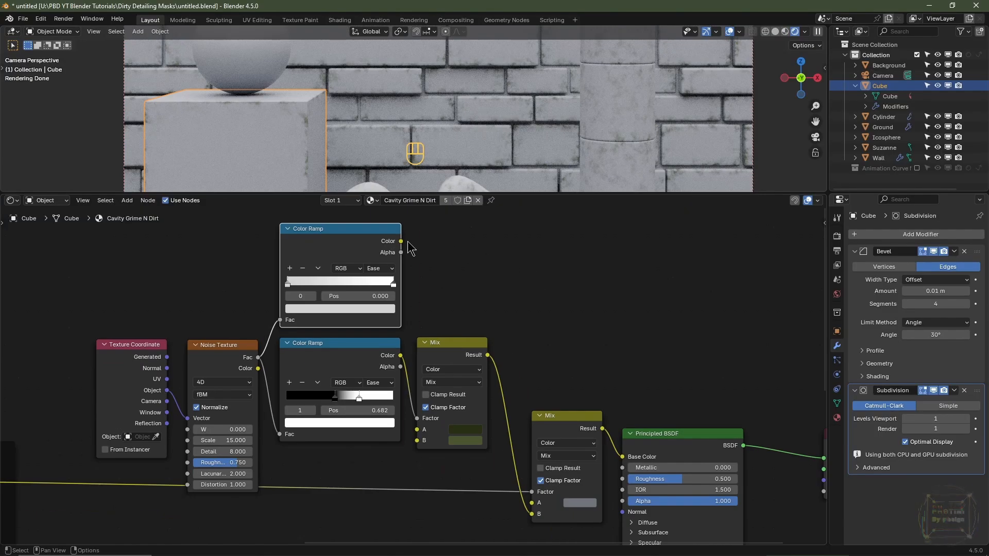
Connect the duplicate Color Ramp's Color output to the Principled BSDF's Roughness and route the link around the nodes with two reroutes
{"action": "left_click_drag", "start_coordinate": [401, 241], "coordinate": [625, 481]}
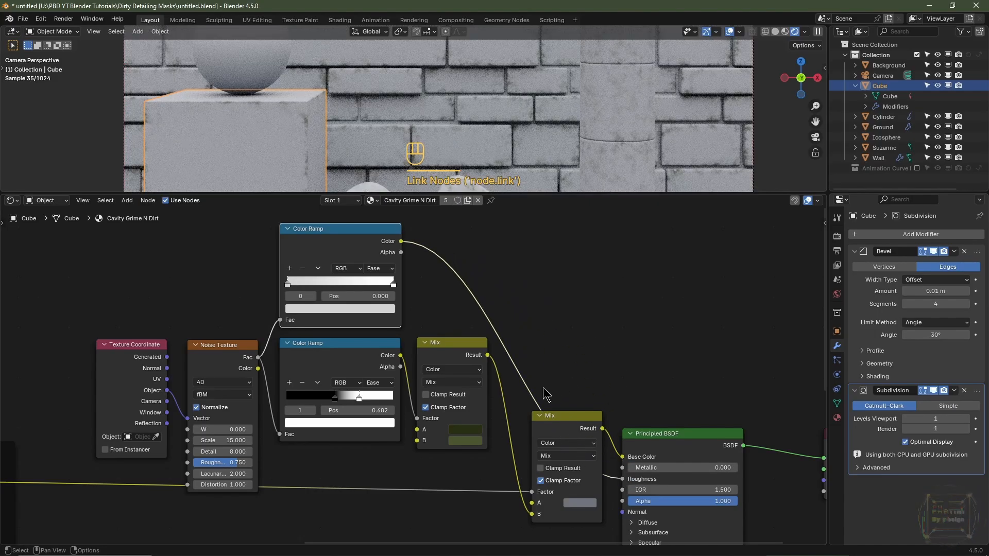
{"action": "right_click_drag", "start_coordinate": [550, 361], "coordinate": [519, 412], "text": "shift"}
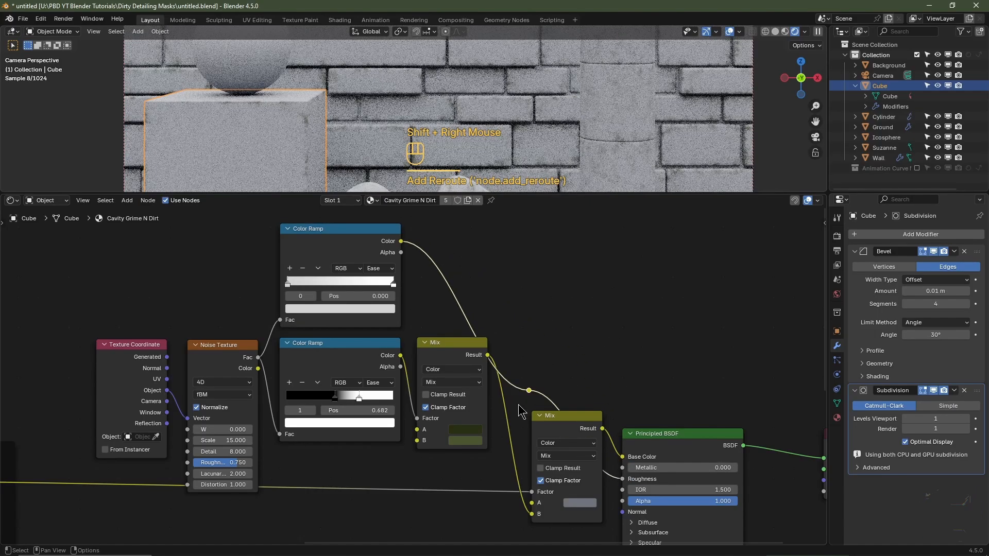
{"action": "key", "text": "g"}
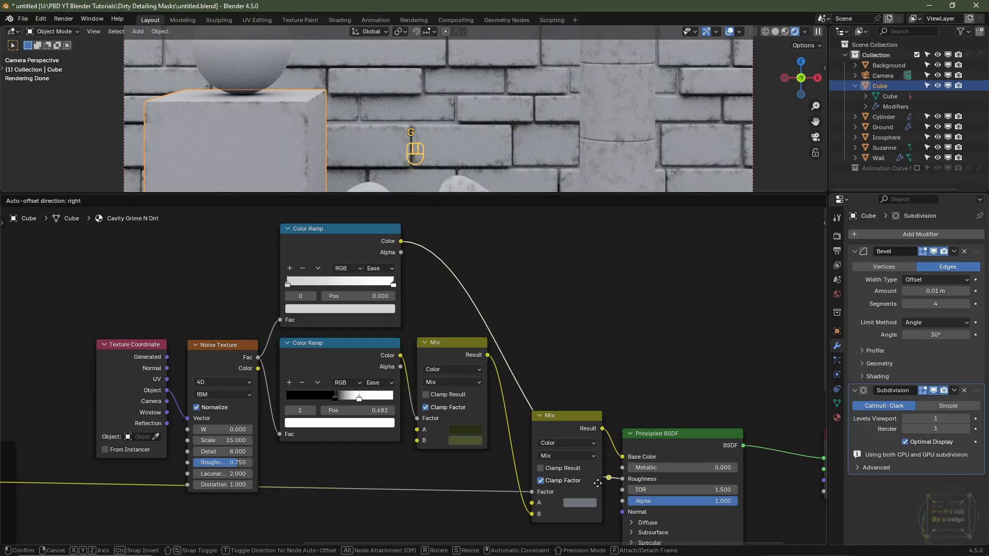
{"action": "left_click", "coordinate": [597, 484]}
{"action": "mouse_move", "coordinate": [541, 344]}
{"action": "right_mouse_down", "text": "shift"}
{"action": "mouse_move", "coordinate": [517, 404]}
{"action": "mouse_move", "coordinate": [526, 412]}
{"action": "right_mouse_up", "text": "shift"}
{"action": "key", "text": "g"}
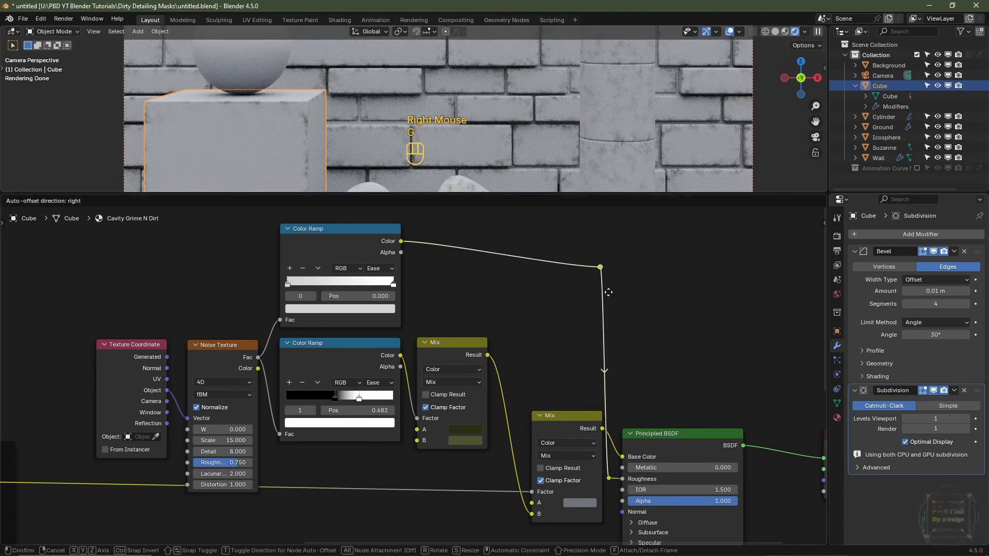
{"action": "left_click", "coordinate": [618, 267]}
Shift the olive dirt Color Ramp's stops slightly, with the black stop at about 0.409, and check the dirt on the bricks up close
{"action": "scroll", "coordinate": [393, 53], "scroll_direction": "up", "scroll_amount": 2}
{"action": "middle_click_drag", "start_coordinate": [393, 53], "coordinate": [412, 88], "text": "shift"}
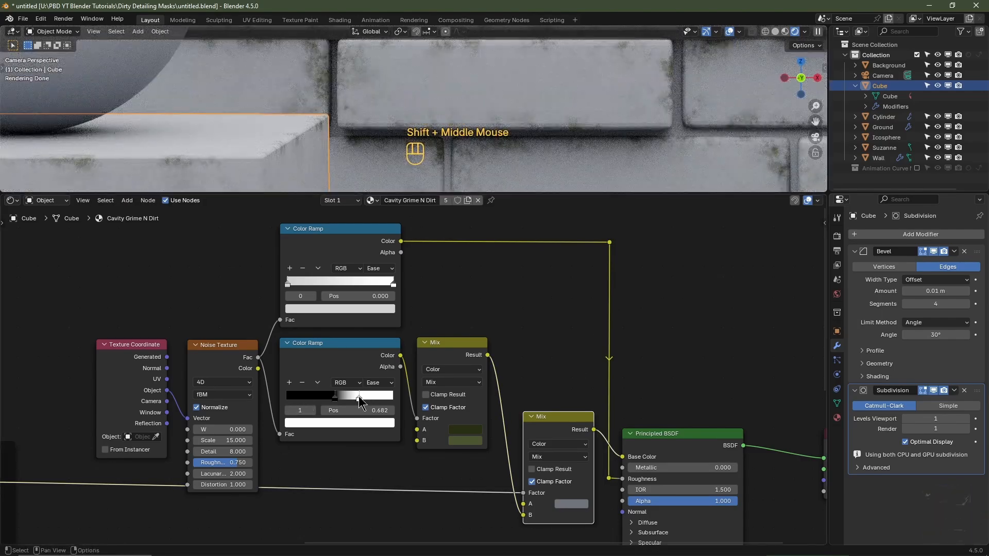
{"action": "left_click_drag", "start_coordinate": [360, 398], "coordinate": [330, 398]}
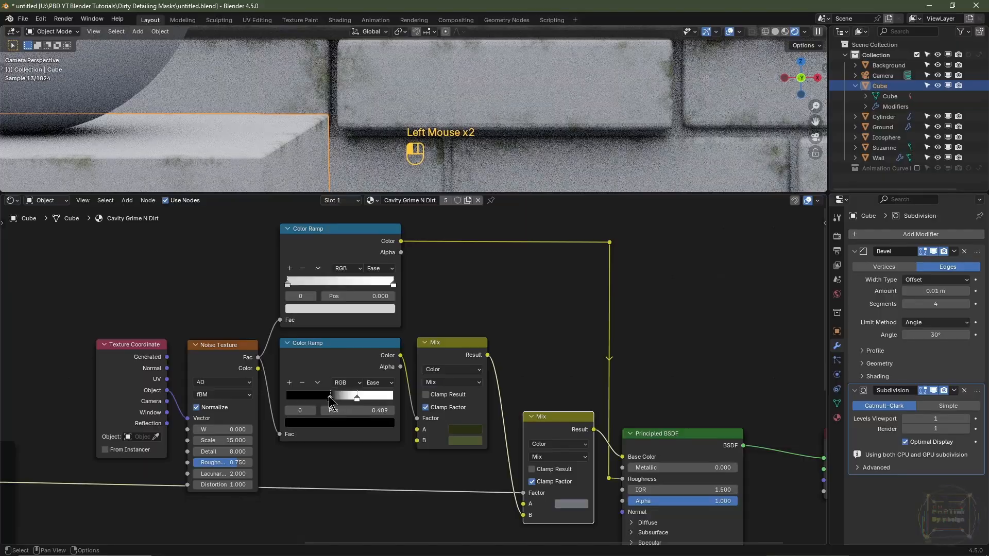
{"action": "scroll", "coordinate": [354, 99], "scroll_direction": "up", "scroll_amount": 2}
{"action": "middle_click_drag", "start_coordinate": [353, 99], "coordinate": [453, 24], "text": "shift"}
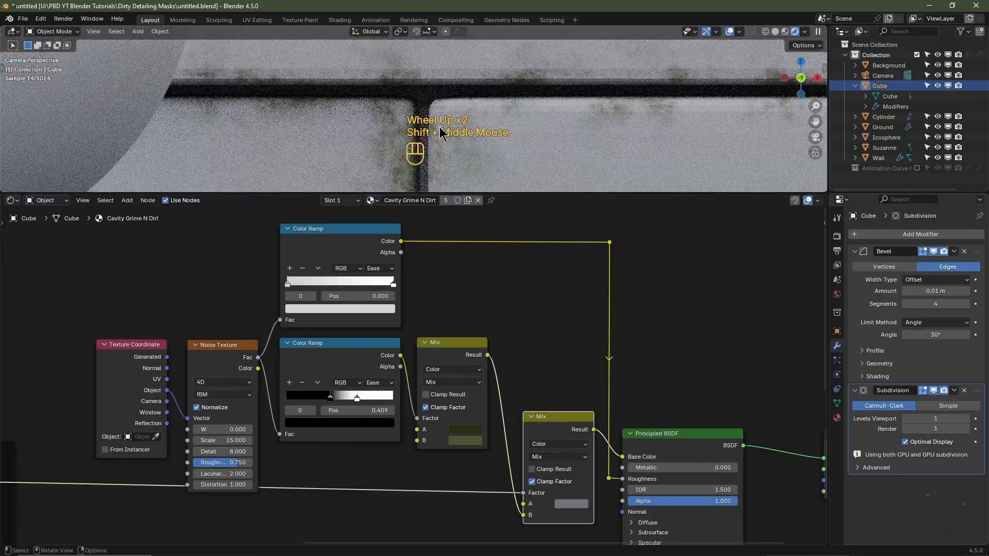
{"action": "middle_click_drag", "start_coordinate": [456, 162], "coordinate": [450, 118], "text": "shift"}
{"action": "scroll", "coordinate": [437, 161], "scroll_direction": "up", "scroll_amount": 1}
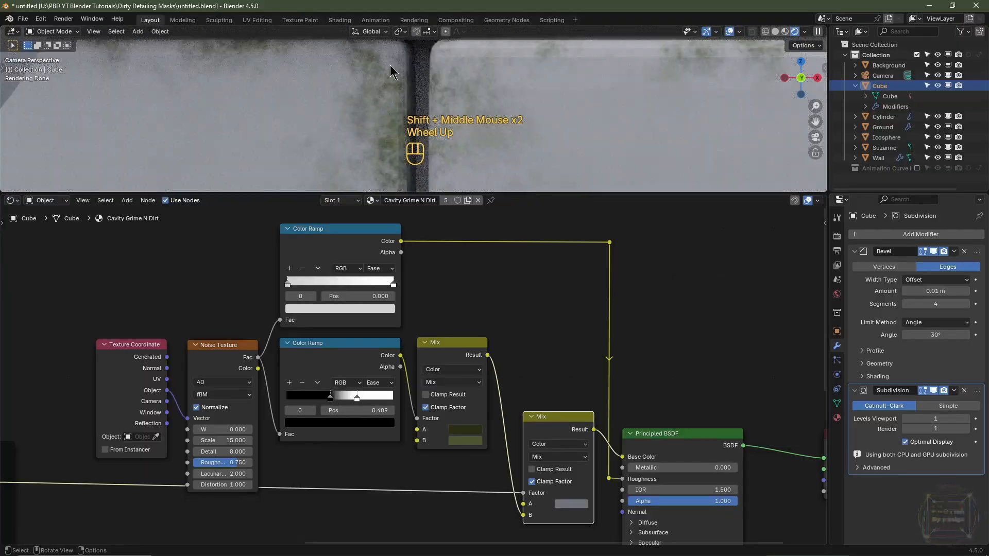
{"action": "scroll", "coordinate": [503, 131], "scroll_direction": "down", "scroll_amount": 5}
{"action": "scroll", "coordinate": [507, 147], "scroll_direction": "down", "scroll_amount": 1}
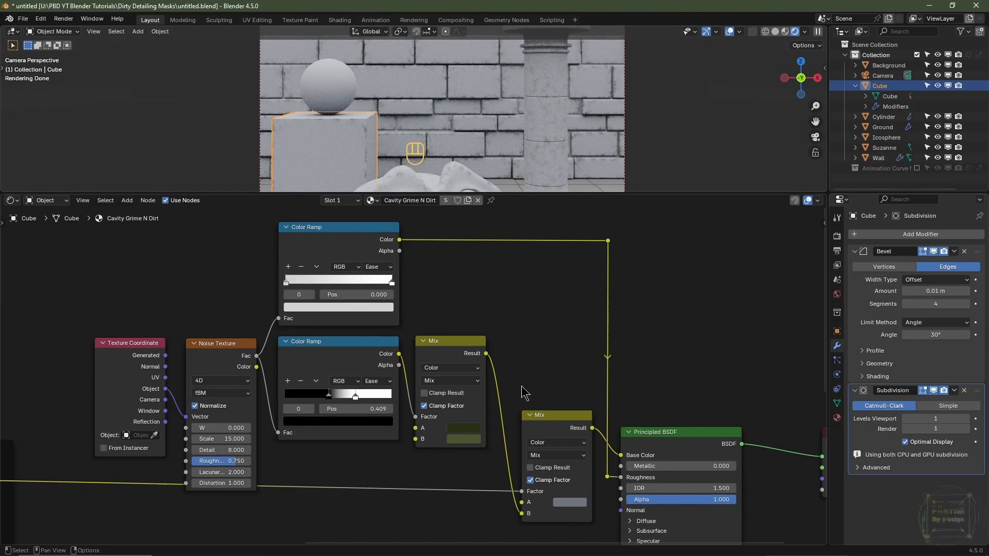
Duplicate the final Mix node, give its B a darkened copy of the blue-gray A color, and feed its Result into the final Mix's A input
{"action": "middle_click_drag", "start_coordinate": [457, 536], "coordinate": [473, 417]}
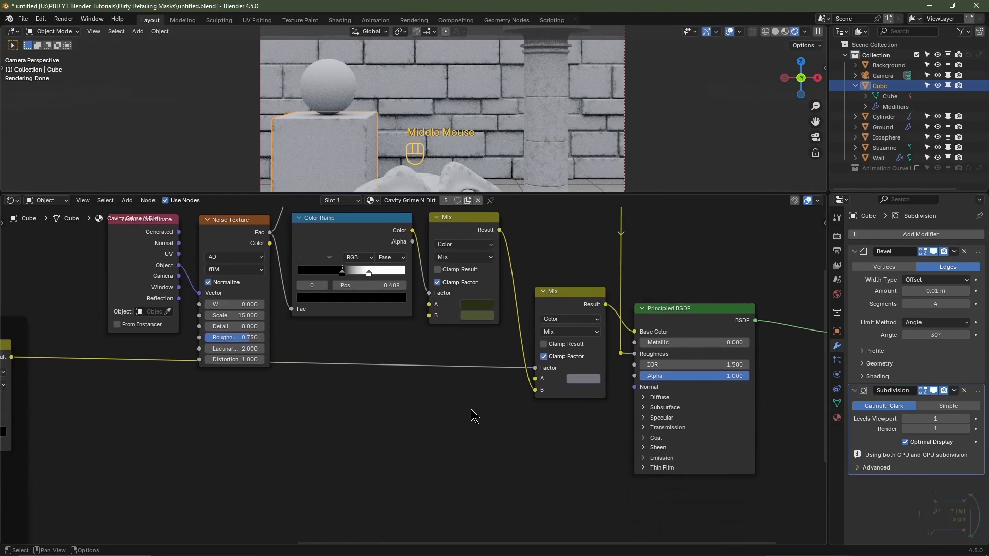
{"action": "left_click", "coordinate": [559, 308]}
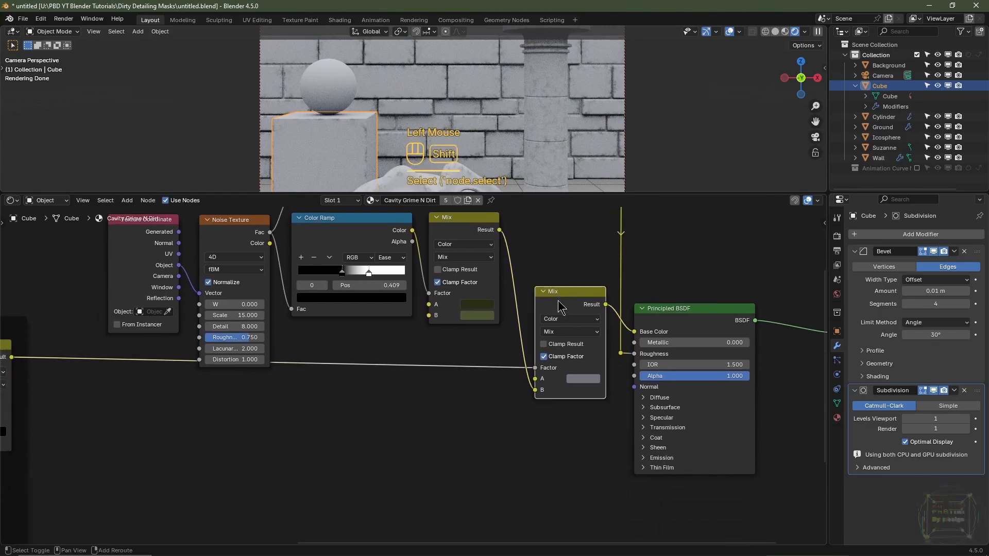
{"action": "key", "text": "shift+d"}
{"action": "left_click", "coordinate": [437, 393]}
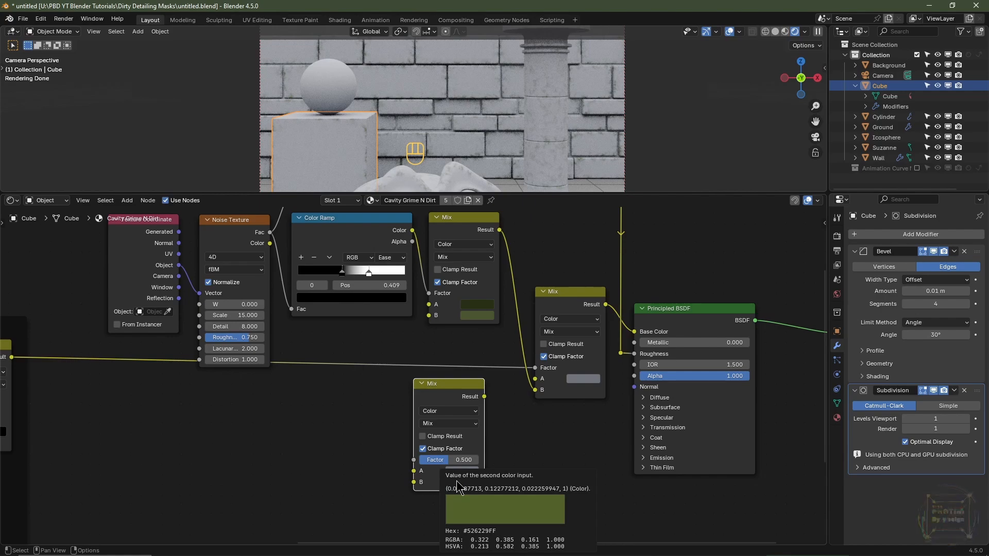
{"action": "key", "text": "ctrl+v"}
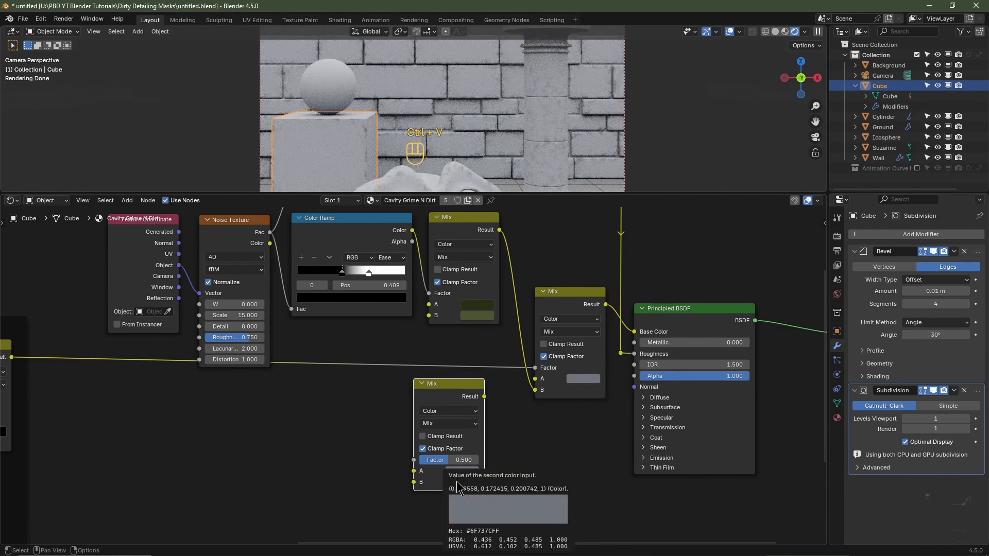
{"action": "left_click", "coordinate": [456, 482]}
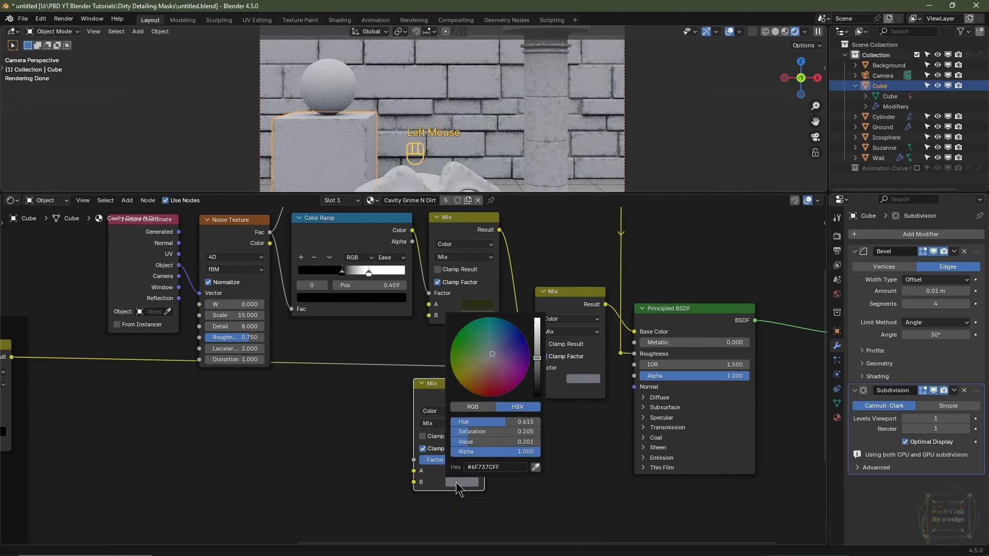
{"action": "scroll", "coordinate": [457, 488], "scroll_direction": "down", "scroll_amount": 3}
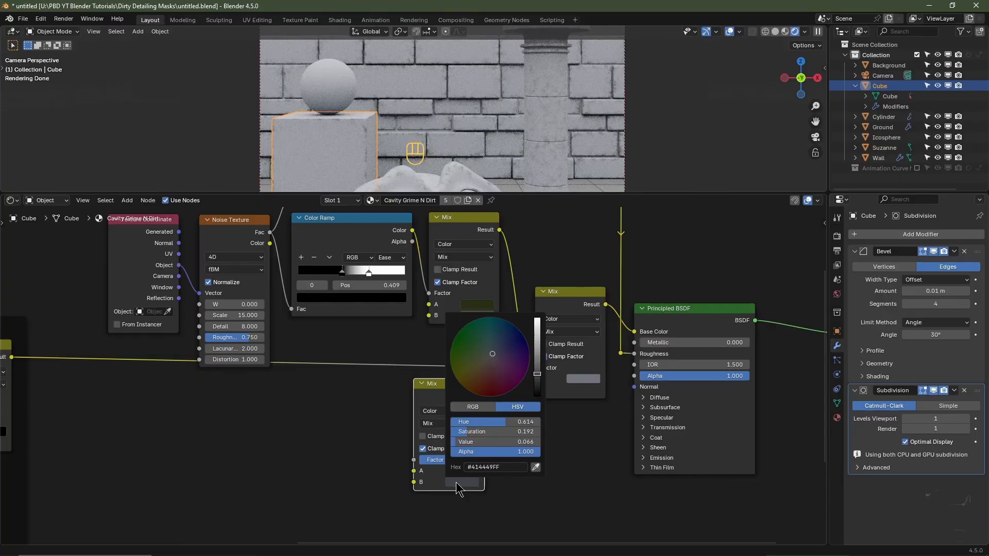
{"action": "scroll", "coordinate": [457, 488], "scroll_direction": "down", "scroll_amount": 1}
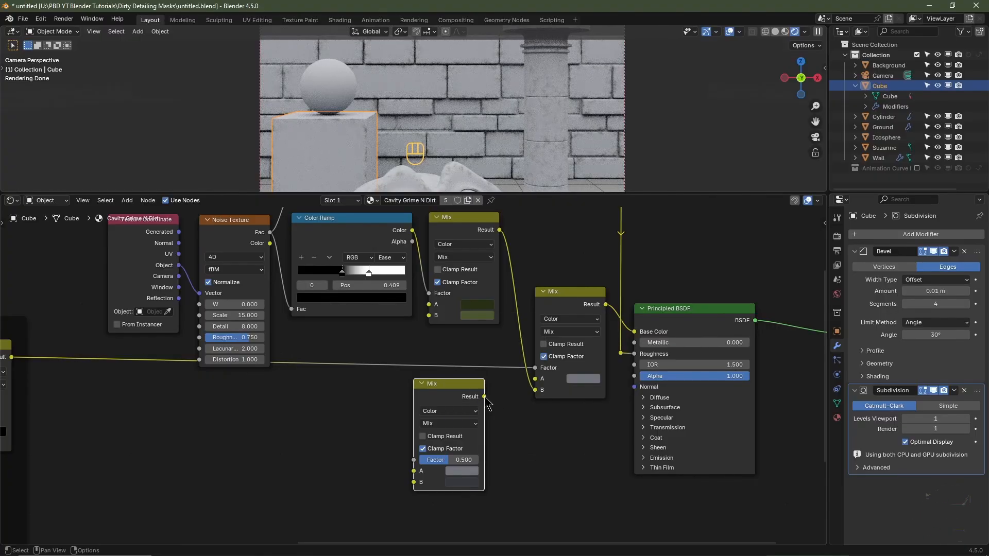
{"action": "left_click_drag", "start_coordinate": [485, 397], "coordinate": [535, 383]}
{"action": "left_click_drag", "start_coordinate": [453, 425], "coordinate": [465, 425]}
Drive the gray Mix's Factor with a new Geometry node's Random Per Island output and lighten the Mix's B color slightly
{"action": "key", "text": "shift+a"}
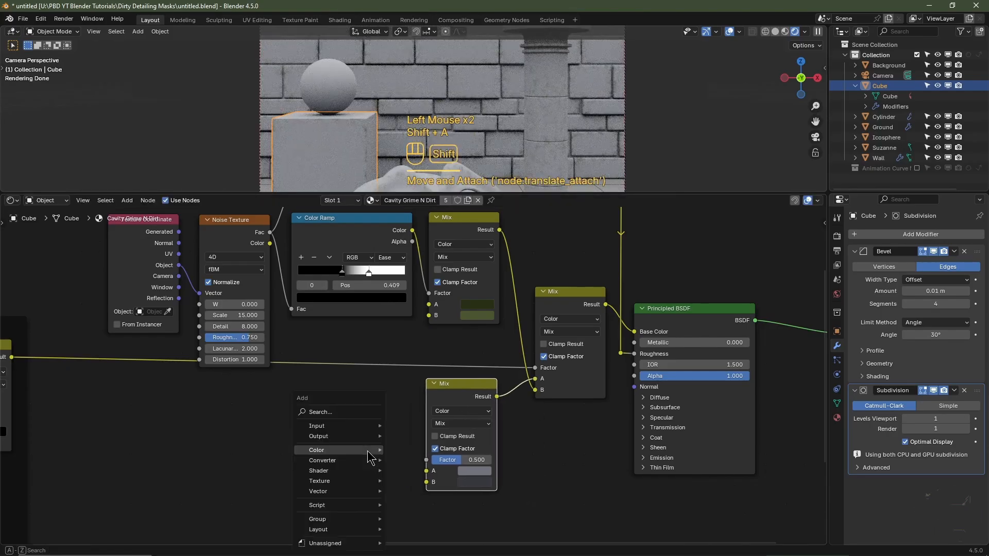
{"action": "mouse_move", "coordinate": [360, 426]}
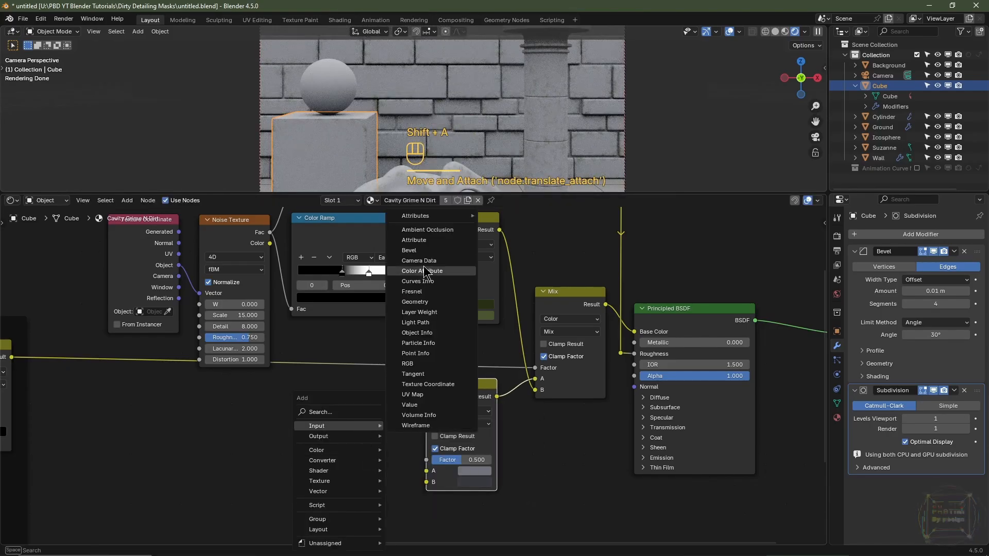
{"action": "left_click", "coordinate": [415, 302]}
{"action": "left_click", "coordinate": [348, 517]}
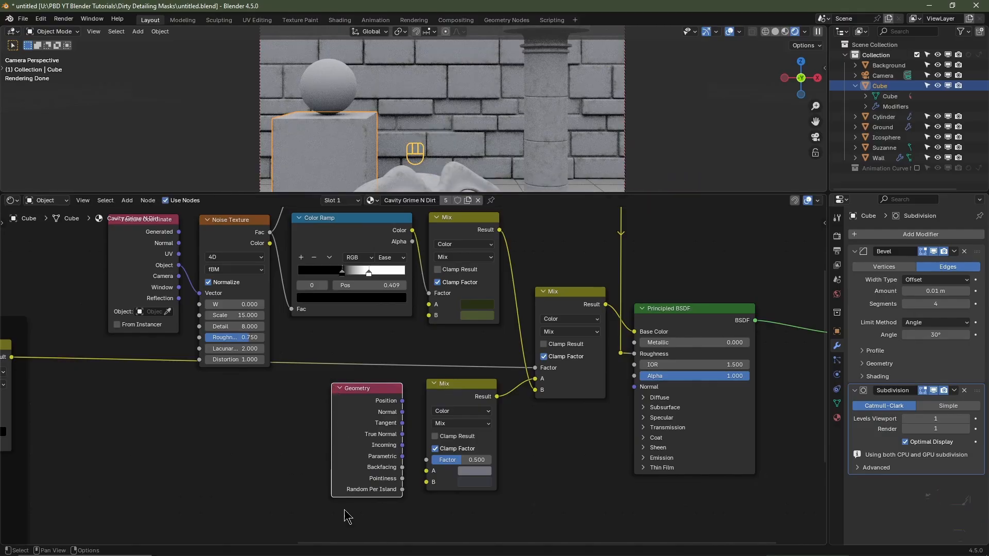
{"action": "left_click_drag", "start_coordinate": [401, 490], "coordinate": [426, 460]}
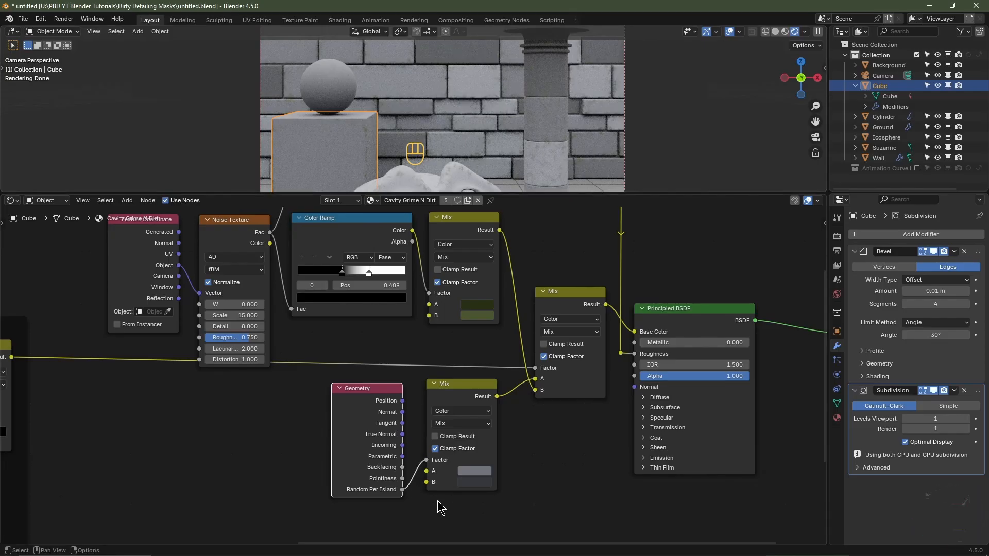
{"action": "left_click", "coordinate": [474, 485]}
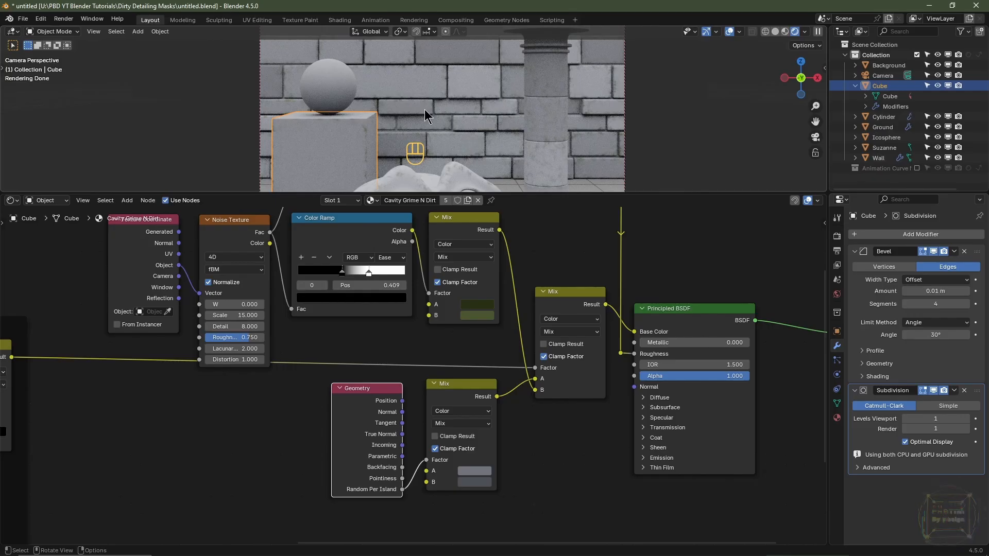
Duplicate the gray Mix, adjust its A and B grays, with B at about Saturation 0.298 and Value 0.123, and connect it to the original's A input
{"action": "left_click", "coordinate": [449, 402]}
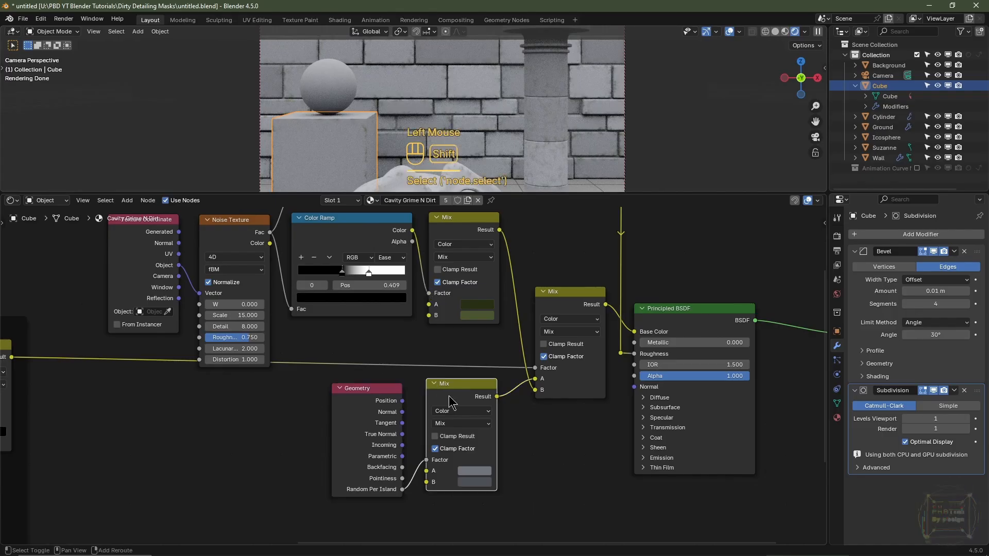
{"action": "key", "text": "shift+d"}
{"action": "left_click", "coordinate": [251, 406]}
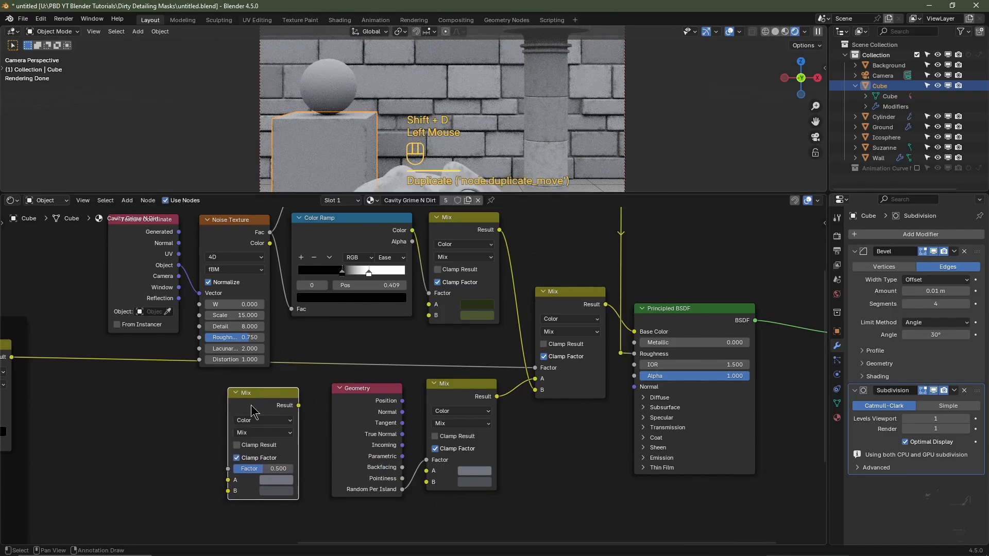
{"action": "left_click", "coordinate": [283, 481]}
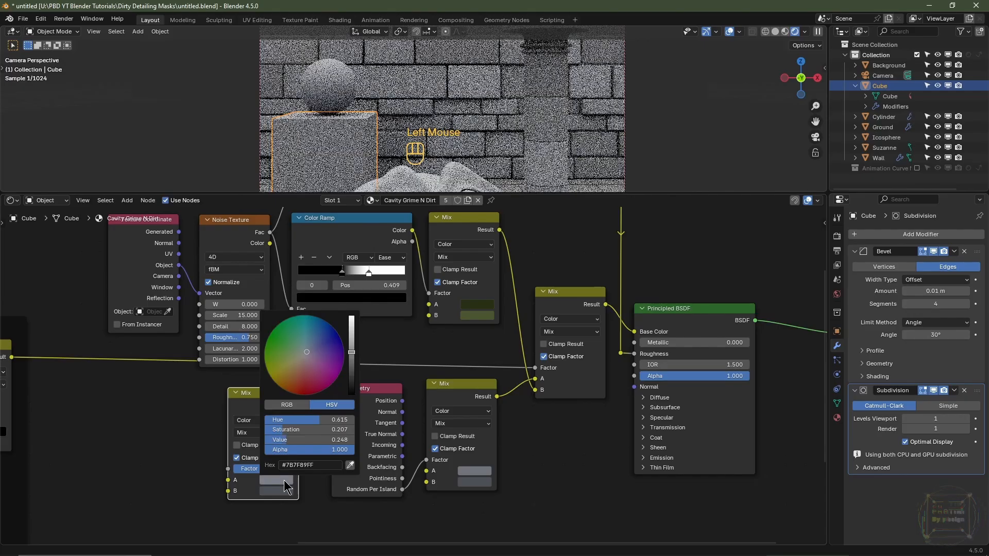
{"action": "mouse_move", "coordinate": [287, 452]}
{"action": "left_mouse_down"}
{"action": "mouse_move", "coordinate": [290, 429]}
{"action": "mouse_move", "coordinate": [279, 442]}
{"action": "left_mouse_up"}
{"action": "left_click", "coordinate": [268, 493]}
{"action": "left_click_drag", "start_coordinate": [287, 450], "coordinate": [288, 451]}
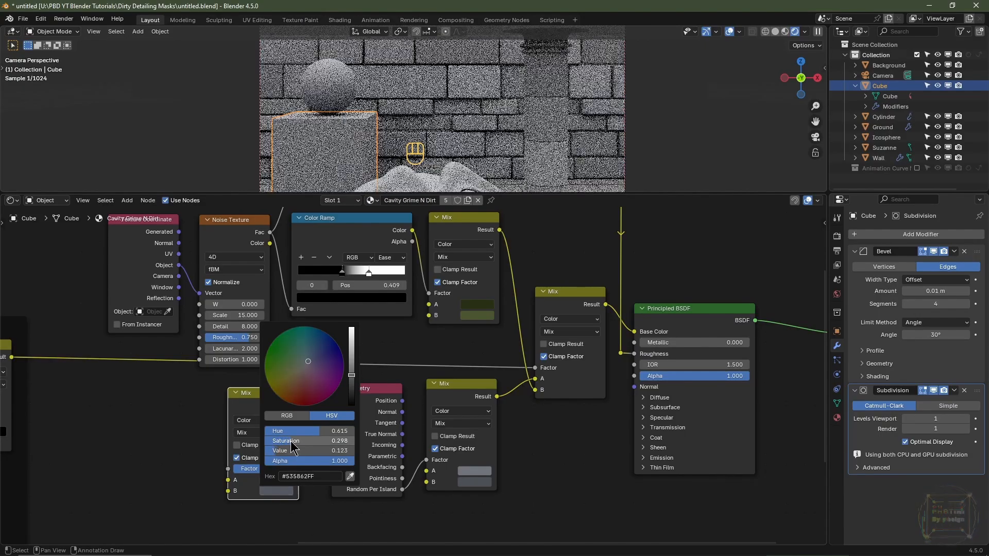
{"action": "left_click_drag", "start_coordinate": [298, 406], "coordinate": [427, 470]}
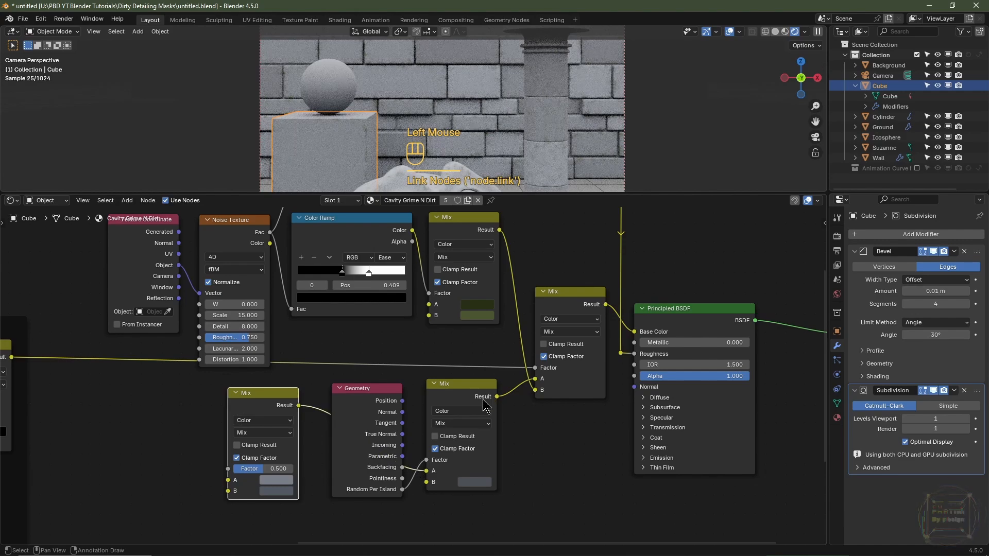
Add a Noise Texture beside the duplicated gray Mix and make it 4D
{"action": "key", "text": "shift+a"}
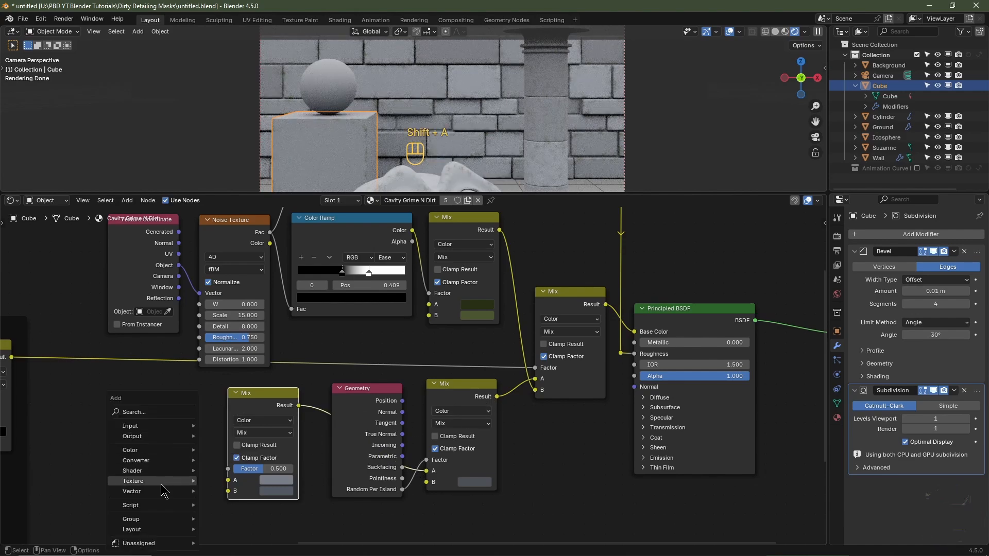
{"action": "mouse_move", "coordinate": [164, 487]}
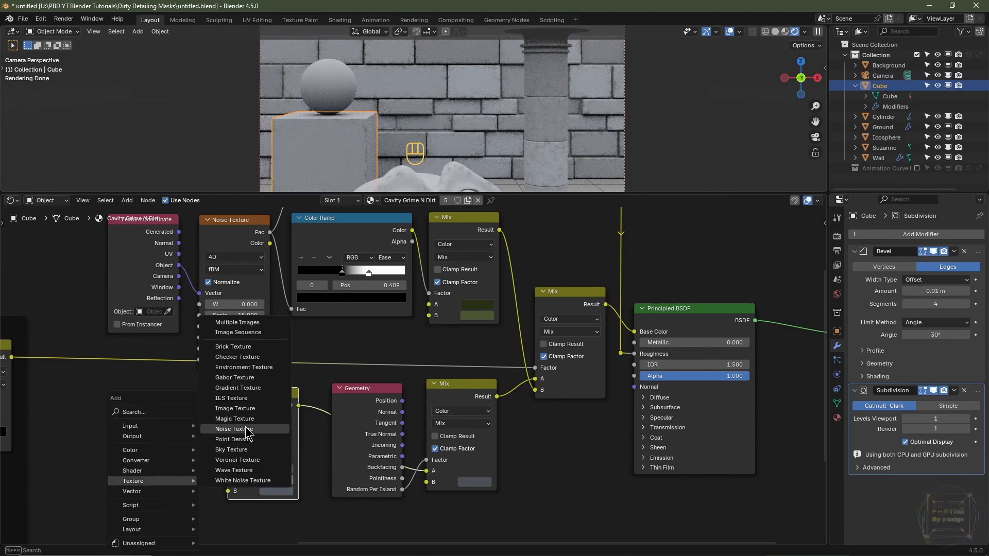
{"action": "left_click", "coordinate": [235, 430]}
{"action": "left_click", "coordinate": [128, 389]}
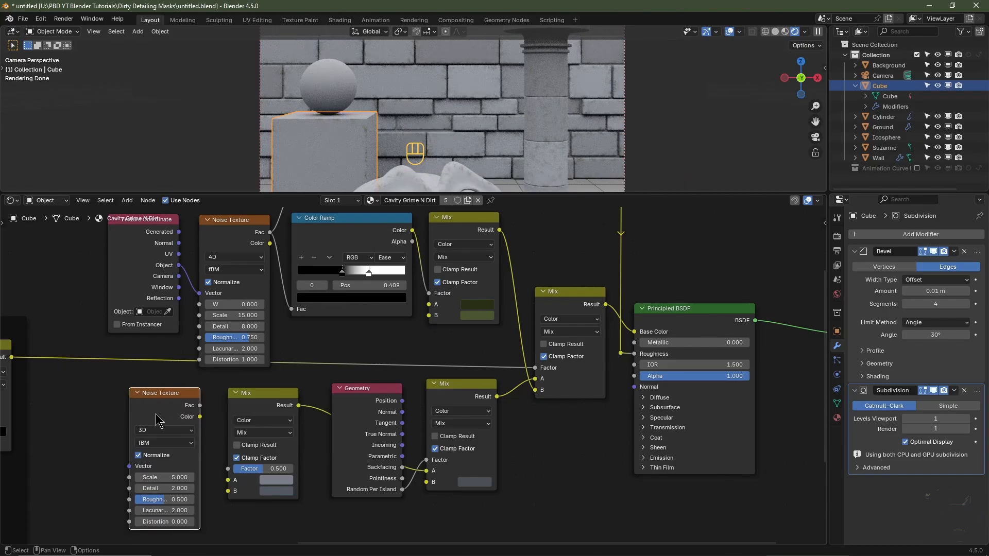
{"action": "left_click", "coordinate": [154, 430]}
Set the new Noise Texture's Scale to 10, Detail to 8 and Roughness to 0.75
{"action": "left_click", "coordinate": [162, 489]}
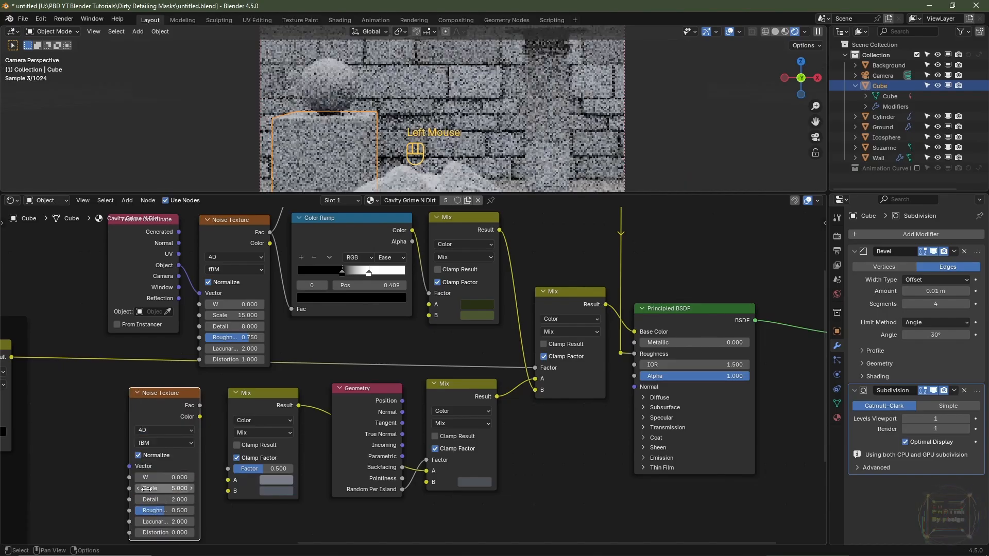
{"action": "double_click", "coordinate": [162, 488]}
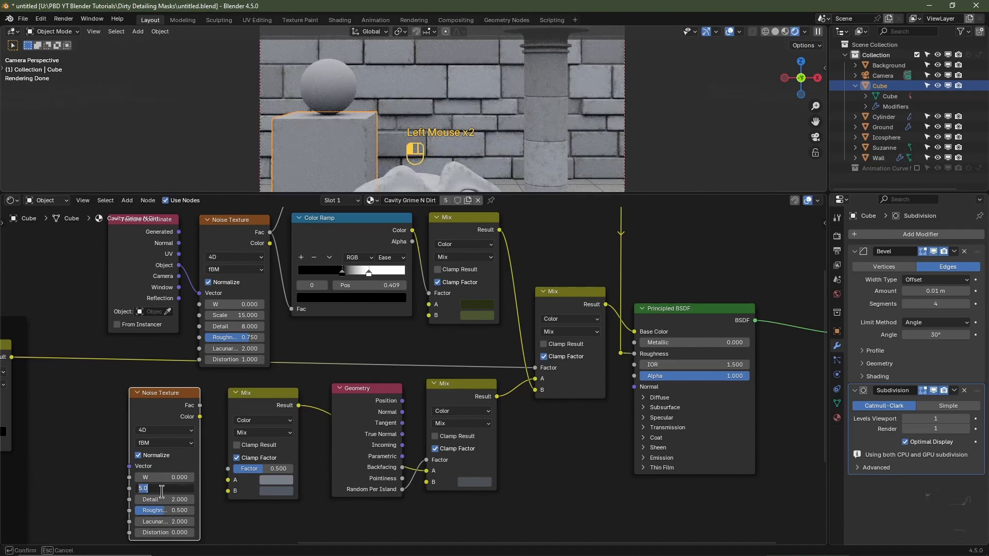
{"action": "type", "text": "10"}
{"action": "key", "text": "Tab"}
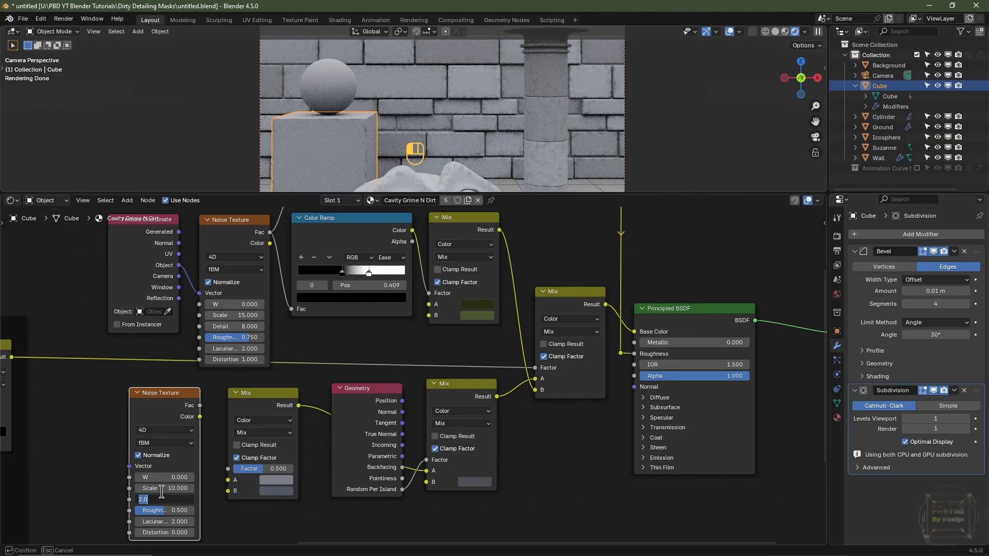
{"action": "key", "text": "Tab"}
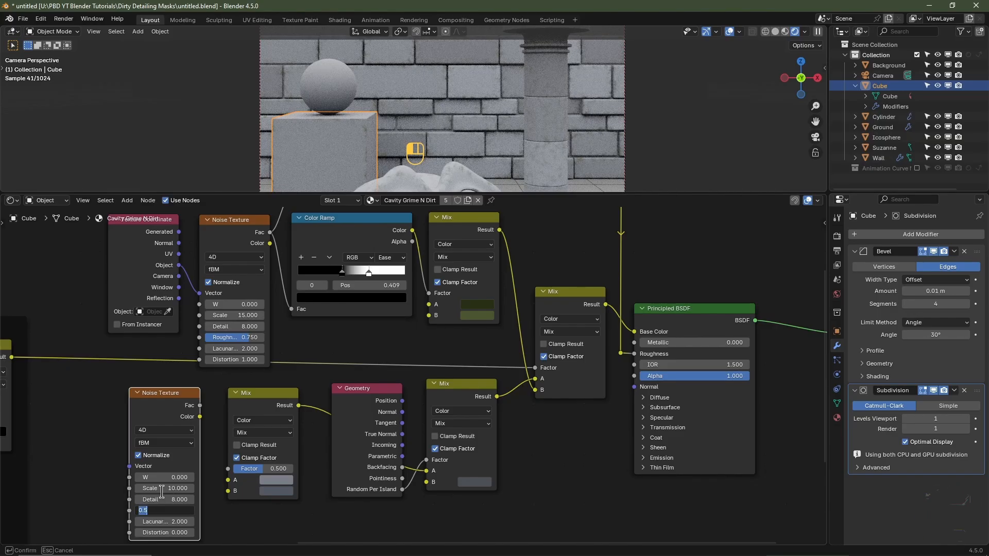
{"action": "key", "text": "Return"}
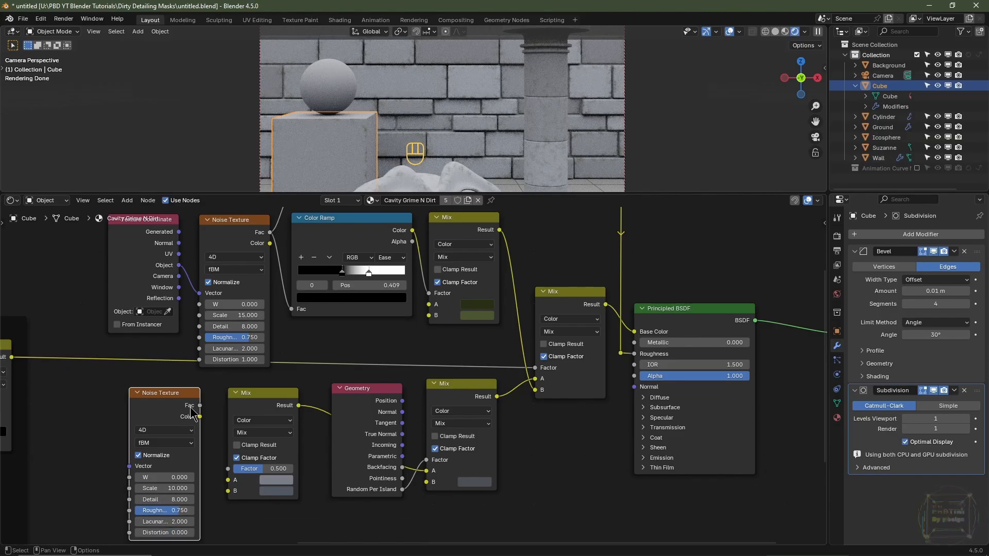
Connect the new noise's Fac to the duplicated gray Mix's Factor and the Texture Coordinate's Object output to the noise's Vector
{"action": "left_click_drag", "start_coordinate": [200, 405], "coordinate": [202, 409]}
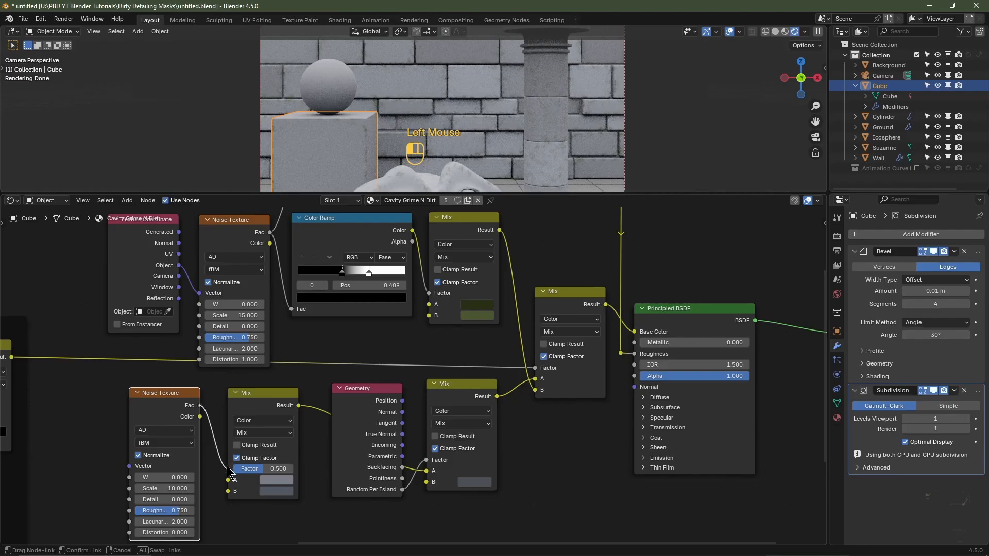
{"action": "left_click_drag", "start_coordinate": [227, 467], "coordinate": [228, 469]}
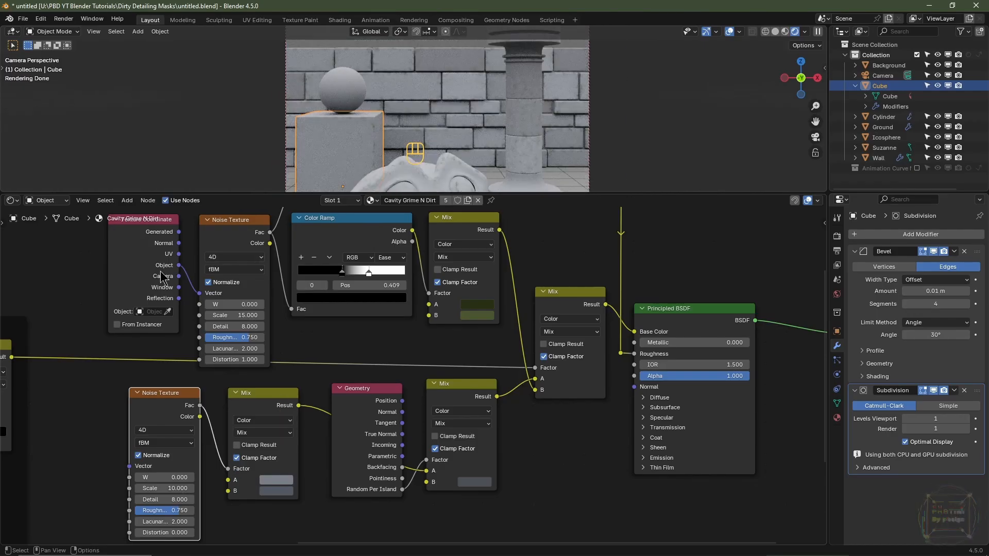
{"action": "left_click_drag", "start_coordinate": [161, 271], "coordinate": [130, 466]}
Move all the shading nodes together farther away from the Cavity Grime N Dirt Mask frame
{"action": "scroll", "coordinate": [340, 317], "scroll_direction": "down", "scroll_amount": 3}
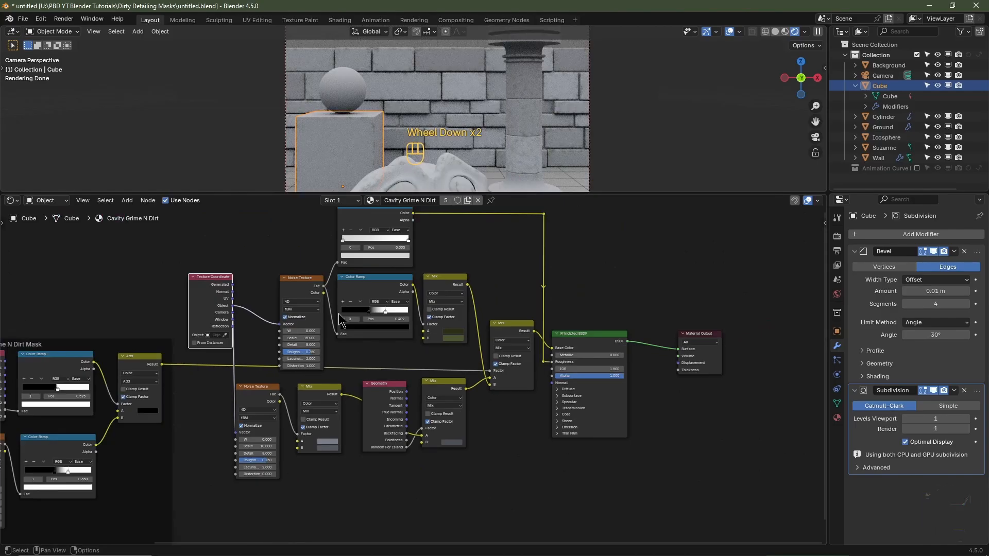
{"action": "left_click_drag", "start_coordinate": [658, 248], "coordinate": [261, 507]}
{"action": "key", "text": "g"}
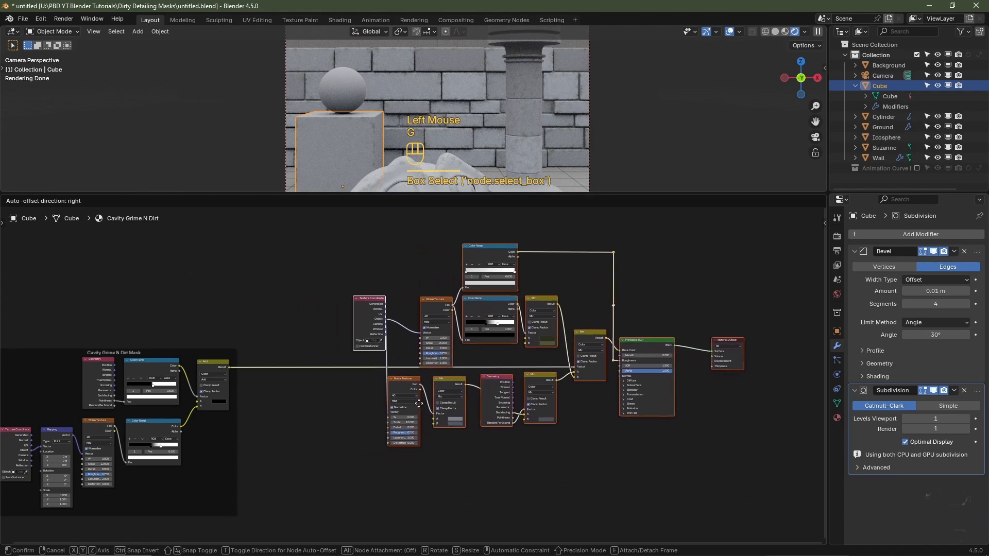
{"action": "left_click", "coordinate": [443, 409]}
Reposition the shading Texture Coordinate node lower and to the left, ahead of both Noise Textures
{"action": "scroll", "coordinate": [499, 342], "scroll_direction": "up", "scroll_amount": 1}
{"action": "scroll", "coordinate": [403, 328], "scroll_direction": "up", "scroll_amount": 5}
{"action": "left_click", "coordinate": [369, 306]}
{"action": "right_click", "coordinate": [369, 306]}
{"action": "left_click", "coordinate": [363, 305]}
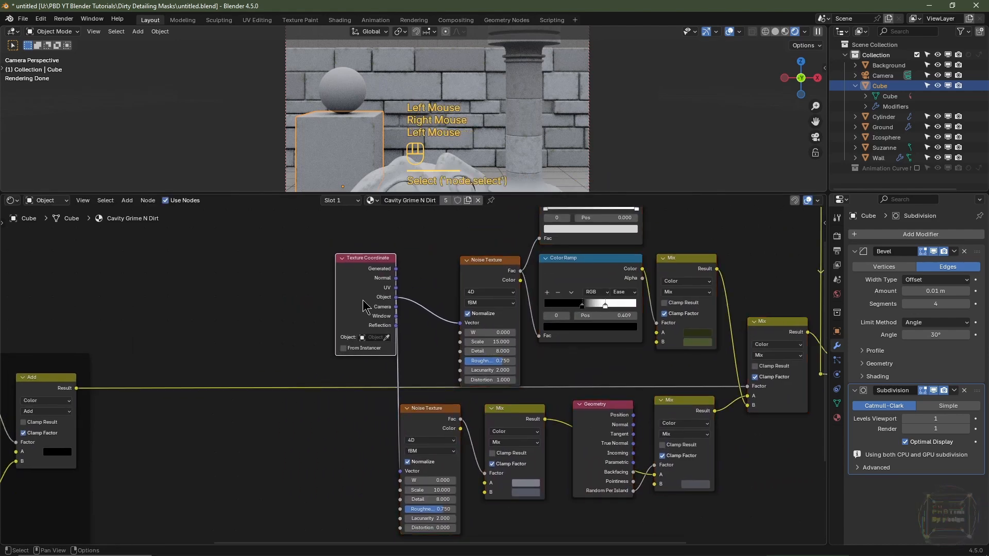
{"action": "left_click_drag", "start_coordinate": [361, 305], "coordinate": [202, 458]}
{"action": "scroll", "coordinate": [412, 428], "scroll_direction": "up", "scroll_amount": 2}
{"action": "middle_click_drag", "start_coordinate": [425, 430], "coordinate": [257, 428]}
{"action": "scroll", "coordinate": [407, 394], "scroll_direction": "down", "scroll_amount": 3}
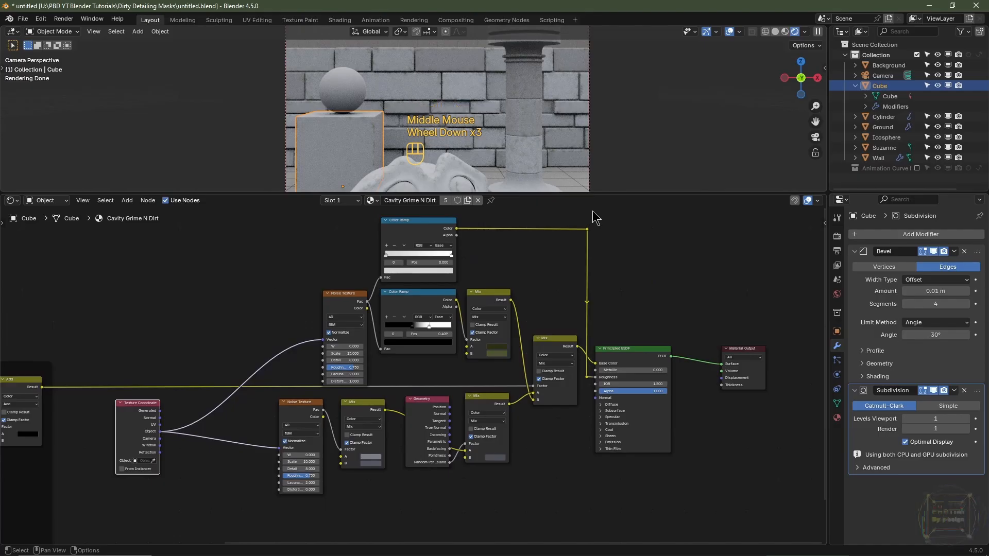
Shift the dirt branch's Noise Texture, both Color Ramps and olive Mix left along X, above the gray branch
{"action": "left_click_drag", "start_coordinate": [279, 235], "coordinate": [538, 341]}
{"action": "key", "text": "g"}
{"action": "key", "text": "x"}
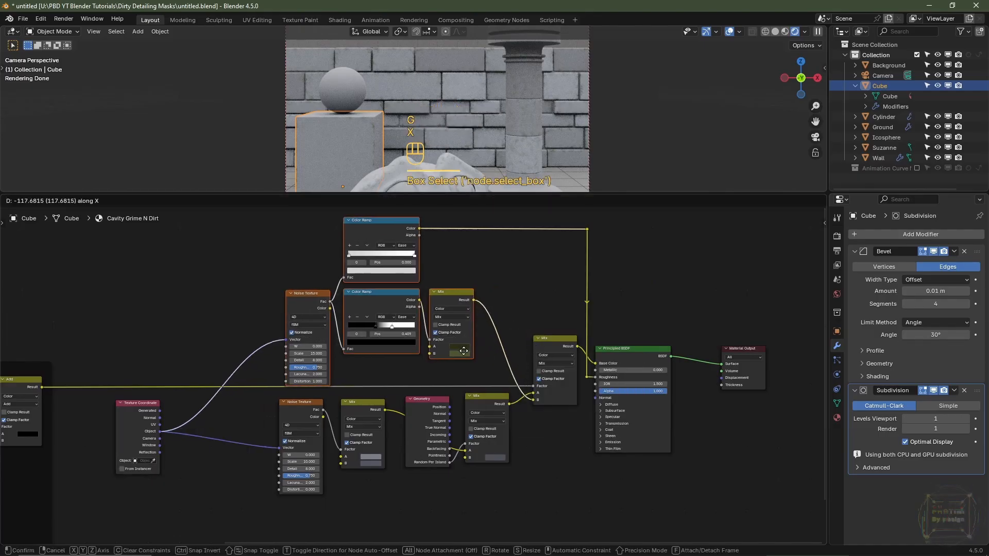
{"action": "left_click", "coordinate": [460, 351]}
Set W to 1 on the dirt branch's Noise Texture and to 2 on the gray branch's Noise Texture
{"action": "scroll", "coordinate": [417, 377], "scroll_direction": "up", "scroll_amount": 2}
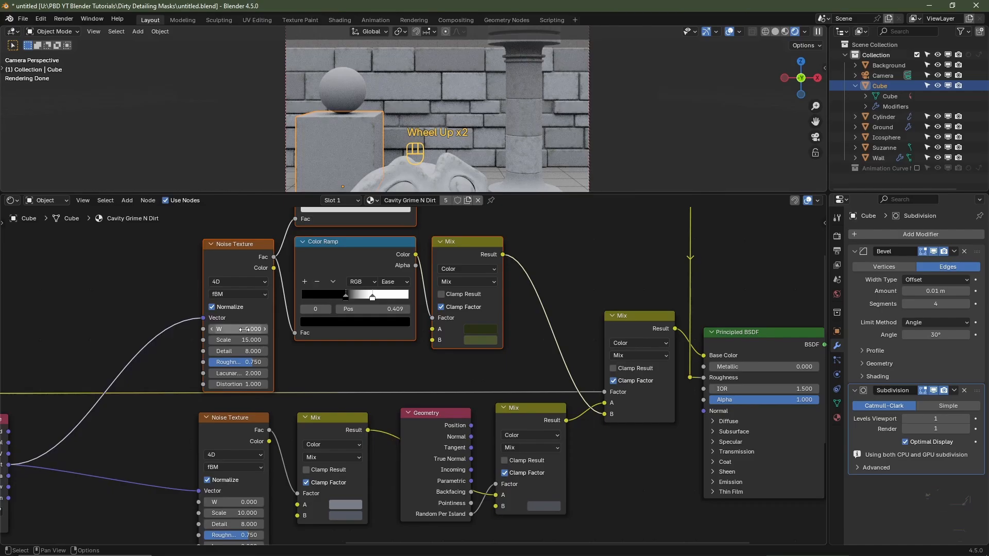
{"action": "left_click", "coordinate": [243, 329]}
{"action": "type", "text": "1"}
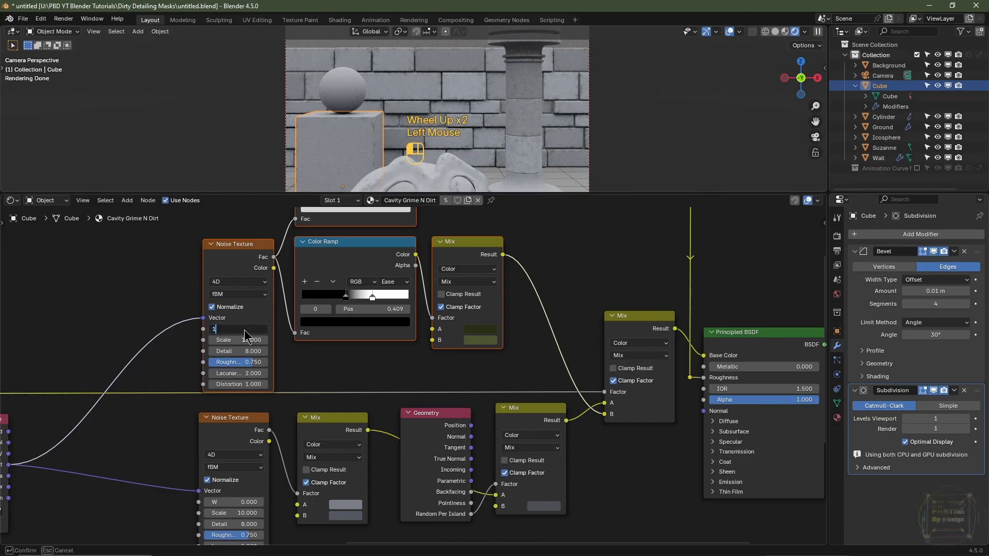
{"action": "key", "text": "Return"}
{"action": "middle_click_drag", "start_coordinate": [254, 536], "coordinate": [264, 386]}
{"action": "left_click", "coordinate": [263, 386]}
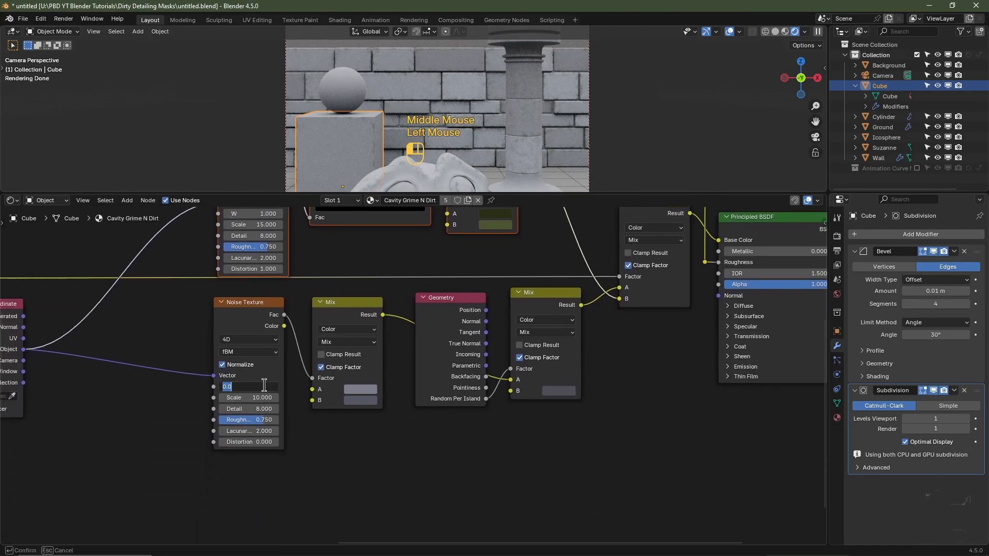
{"action": "type", "text": "2"}
{"action": "key", "text": "Return"}
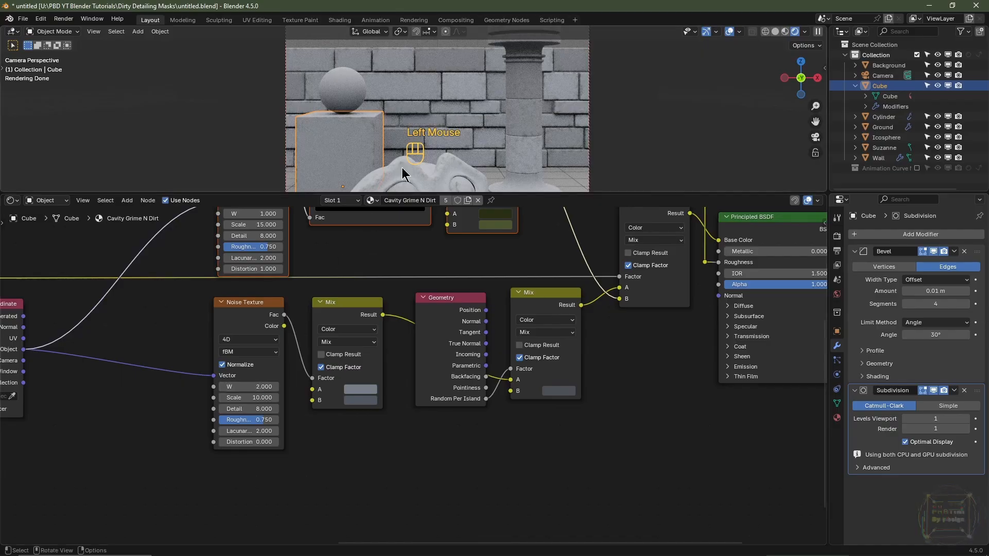
Move the gray branch's Noise Texture left and insert a Color Ramp between its Fac output and the gray Mix's Factor
{"action": "scroll", "coordinate": [348, 341], "scroll_direction": "down", "scroll_amount": 3}
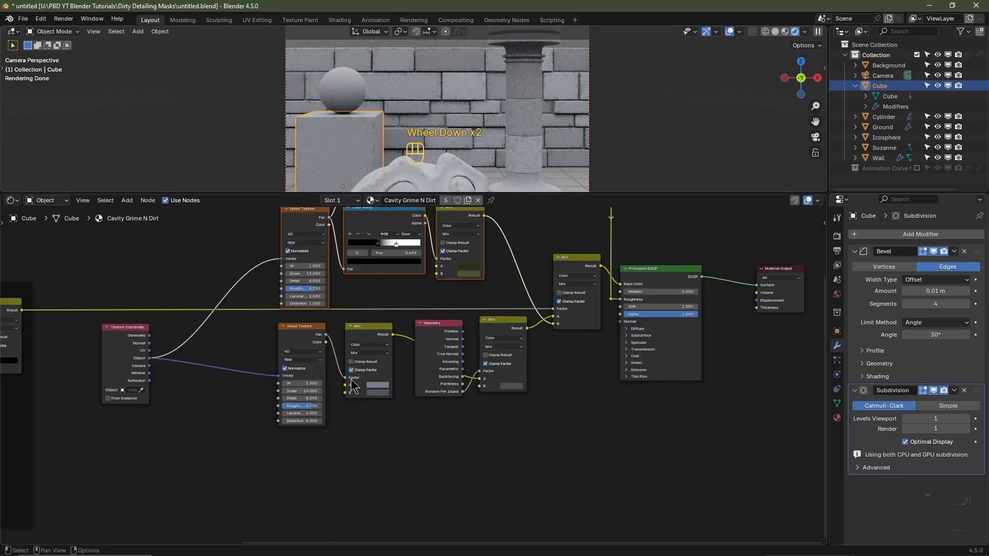
{"action": "middle_click_drag", "start_coordinate": [347, 342], "coordinate": [384, 356]}
{"action": "left_click_drag", "start_coordinate": [363, 352], "coordinate": [264, 392]}
{"action": "key", "text": "shift+a"}
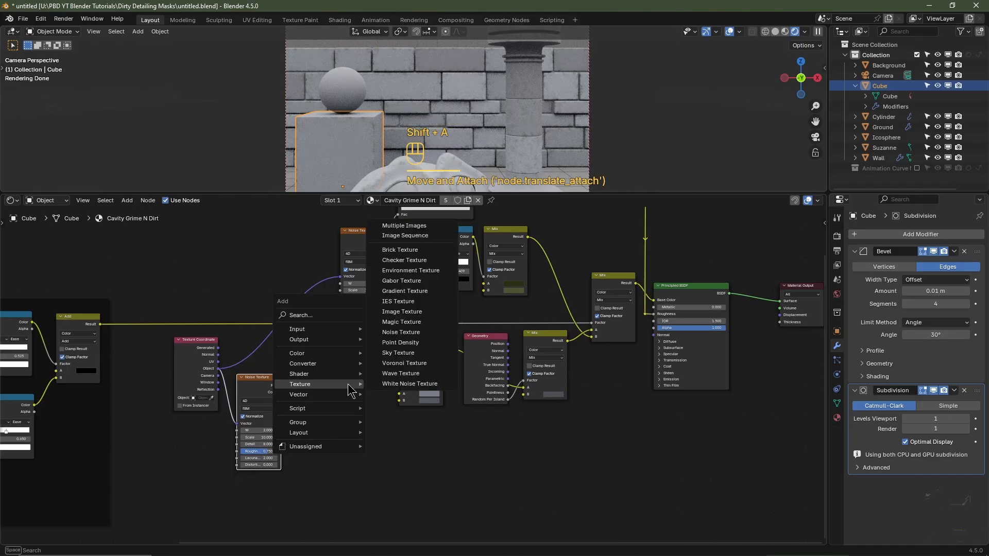
{"action": "mouse_move", "coordinate": [335, 365]}
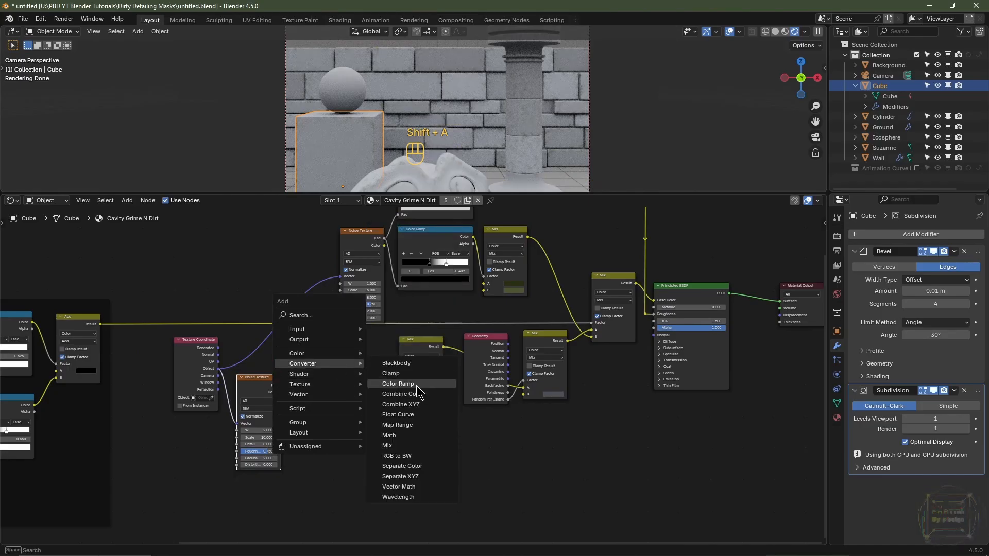
{"action": "left_click", "coordinate": [398, 384]}
{"action": "left_click", "coordinate": [310, 375]}
{"action": "scroll", "coordinate": [328, 388], "scroll_direction": "up", "scroll_amount": 3}
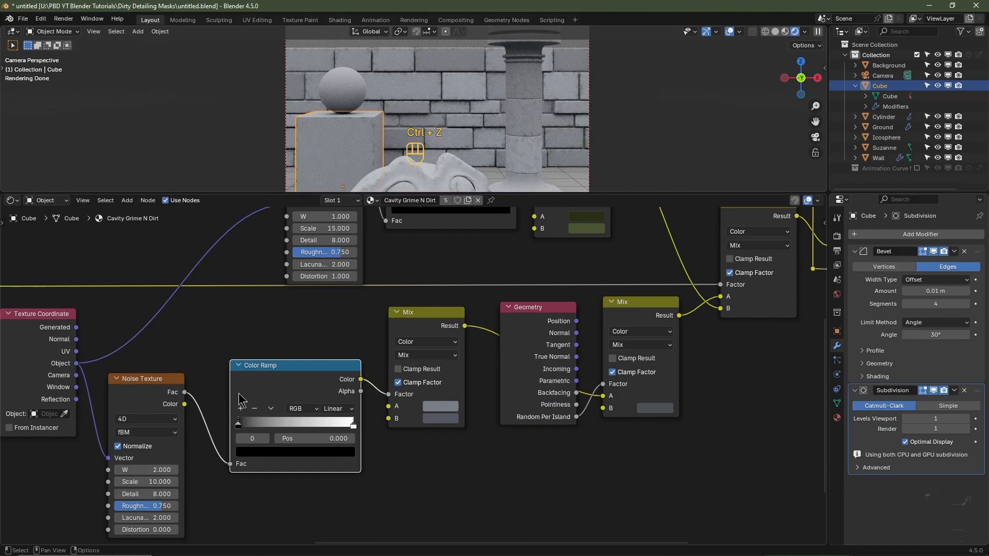
Set the new Color Ramp's black stop to 0.25 and white stop to 0.75, and check the bricks up close
{"action": "left_click", "coordinate": [338, 439]}
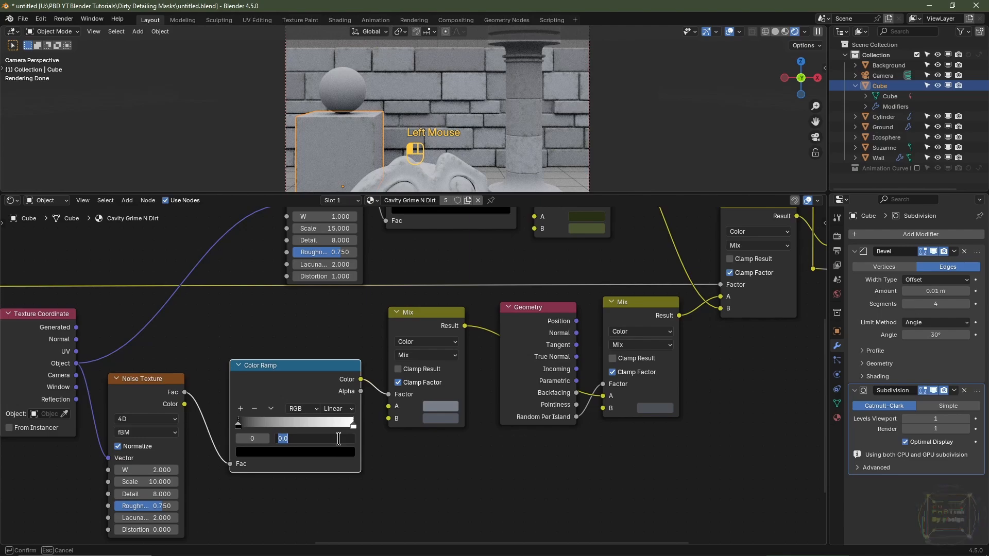
{"action": "type", "text": ".25"}
{"action": "key", "text": "Return"}
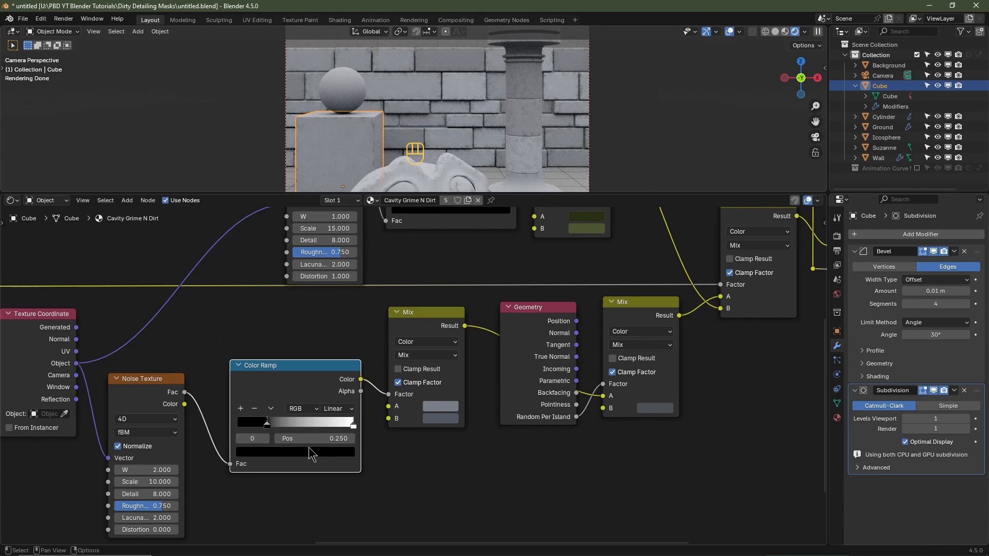
{"action": "left_click", "coordinate": [354, 425]}
{"action": "double_click", "coordinate": [340, 439]}
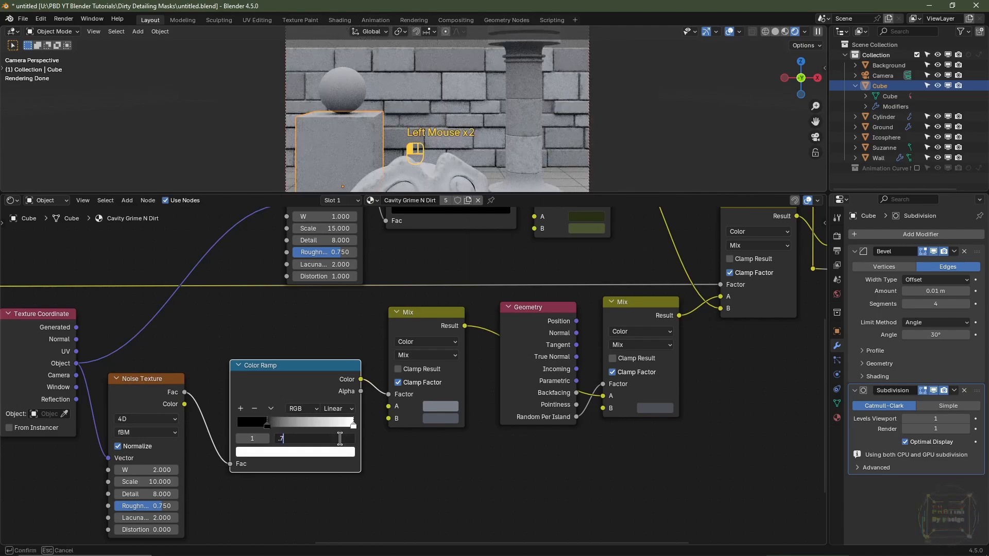
{"action": "type", "text": ".75"}
{"action": "key", "text": "Return"}
{"action": "scroll", "coordinate": [510, 155], "scroll_direction": "up", "scroll_amount": 2}
{"action": "middle_click_drag", "start_coordinate": [510, 155], "coordinate": [520, 148], "text": "shift"}
{"action": "scroll", "coordinate": [520, 148], "scroll_direction": "up", "scroll_amount": 2}
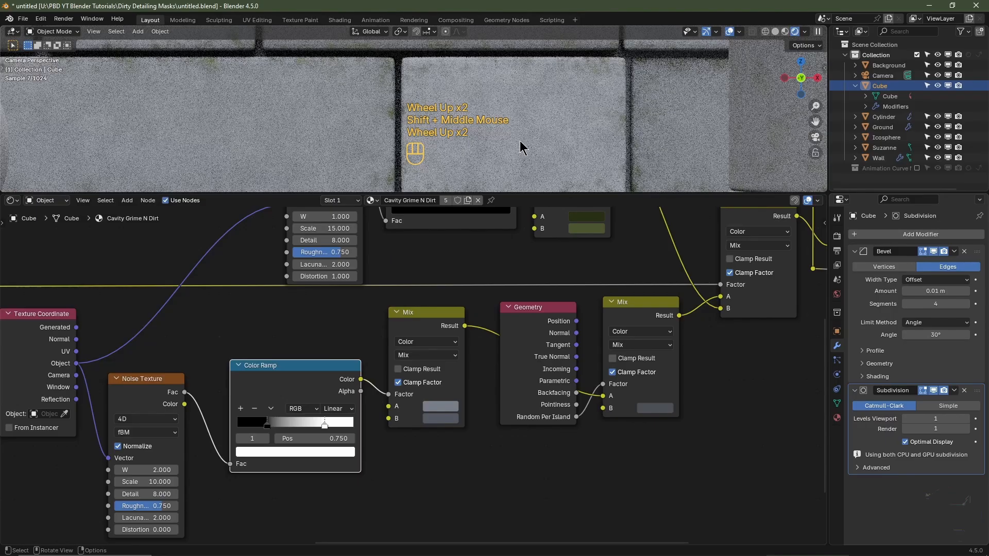
{"action": "scroll", "coordinate": [492, 139], "scroll_direction": "down", "scroll_amount": 3}
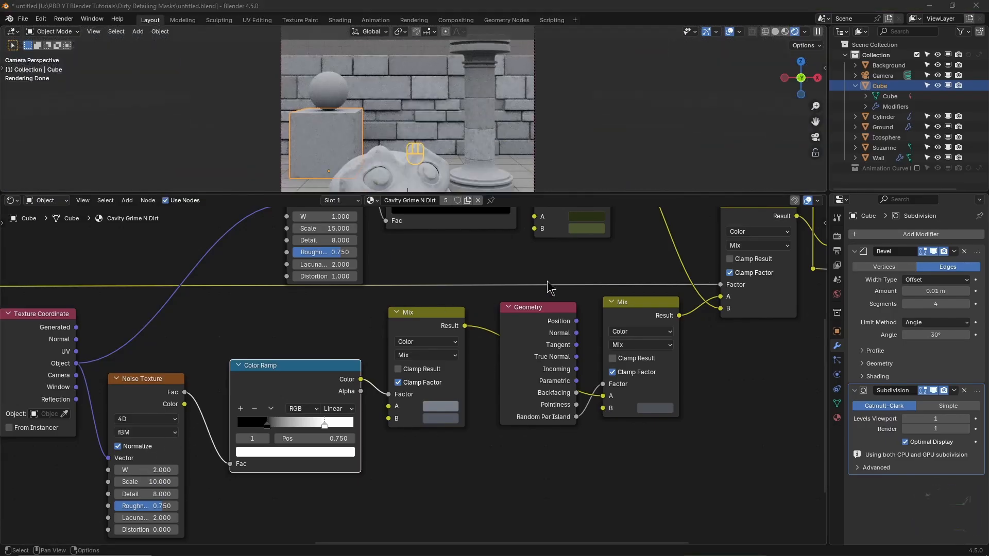
Hide the Geometry node's unused outputs and place the node below the first gray Mix
{"action": "left_click", "coordinate": [544, 308]}
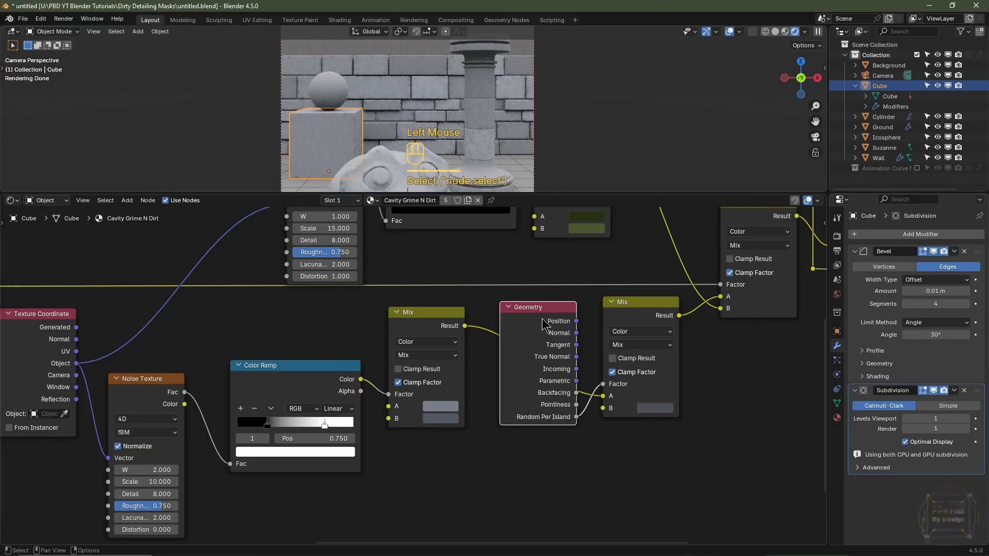
{"action": "key", "text": "ctrl+h"}
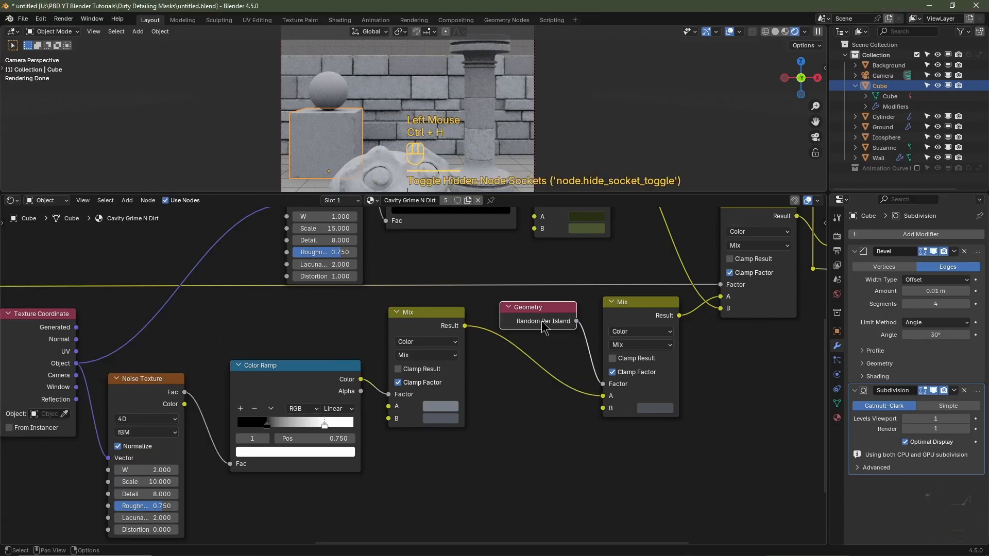
{"action": "left_click_drag", "start_coordinate": [543, 313], "coordinate": [435, 452]}
Arrange the gray branch's Mix nodes, Color Ramp, Noise Texture and the Texture Coordinate into a compact row below the dirt branch
{"action": "left_click_drag", "start_coordinate": [644, 309], "coordinate": [538, 318]}
{"action": "middle_click_drag", "start_coordinate": [424, 386], "coordinate": [518, 370], "text": "shift"}
{"action": "left_click_drag", "start_coordinate": [353, 349], "coordinate": [360, 296]}
{"action": "left_click_drag", "start_coordinate": [235, 362], "coordinate": [264, 300]}
{"action": "scroll", "coordinate": [254, 431], "scroll_direction": "down", "scroll_amount": 10}
{"action": "left_click_drag", "start_coordinate": [324, 419], "coordinate": [391, 415]}
{"action": "left_click_drag", "start_coordinate": [550, 261], "coordinate": [459, 367]}
{"action": "scroll", "coordinate": [443, 462], "scroll_direction": "up", "scroll_amount": 4}
{"action": "key", "text": "ctrl+z"}
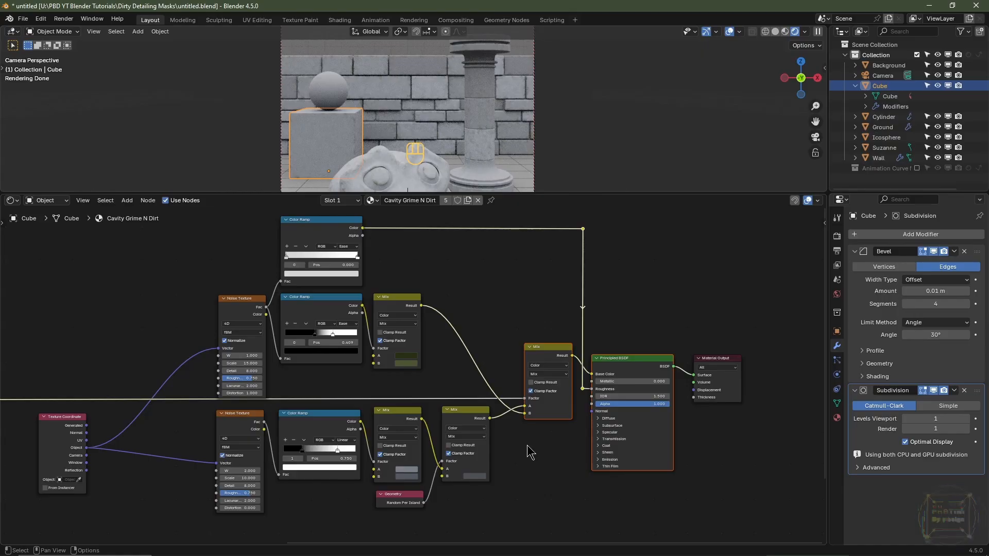
Duplicate the gray branch's Noise Texture with its Vector link kept and place the copy directly below it
{"action": "left_click", "coordinate": [230, 426]}
{"action": "middle_click_drag", "start_coordinate": [394, 477], "coordinate": [457, 361]}
{"action": "key", "text": "ctrl+shift+d"}
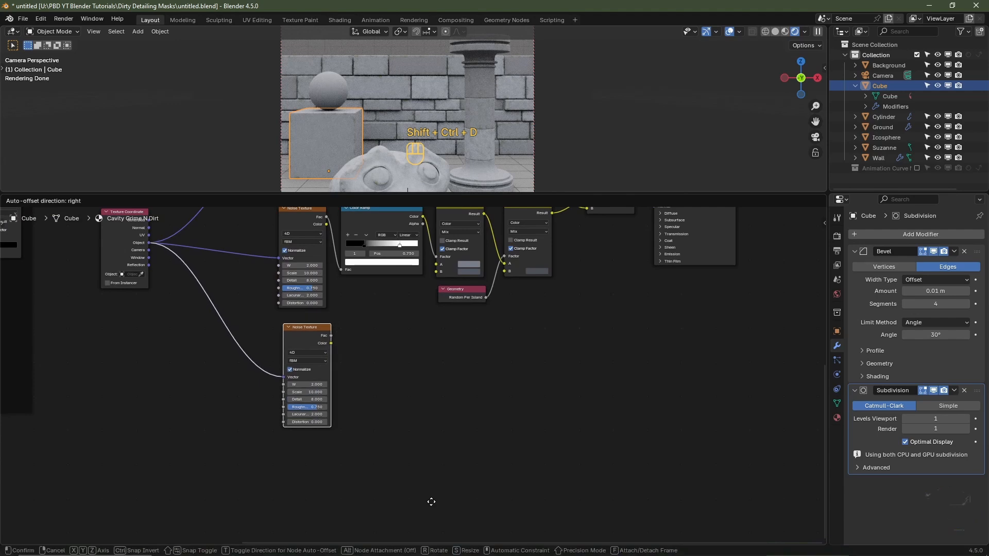
{"action": "left_click", "coordinate": [428, 495]}
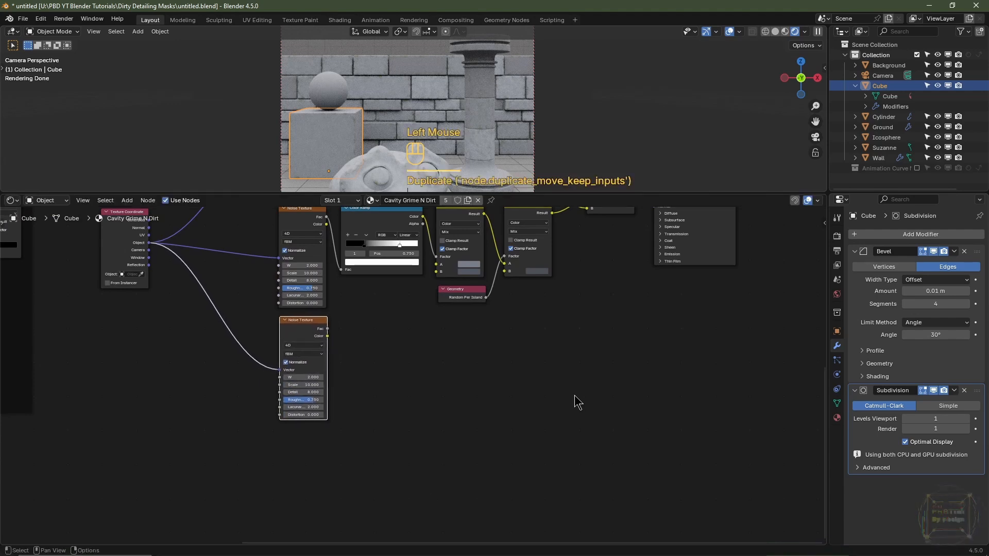
Add a Color Ramp beside the duplicated lower Noise Texture and set its interpolation to Ease
{"action": "middle_click_drag", "start_coordinate": [577, 401], "coordinate": [536, 455]}
{"action": "key", "text": "shift+a"}
{"action": "mouse_move", "coordinate": [339, 445]}
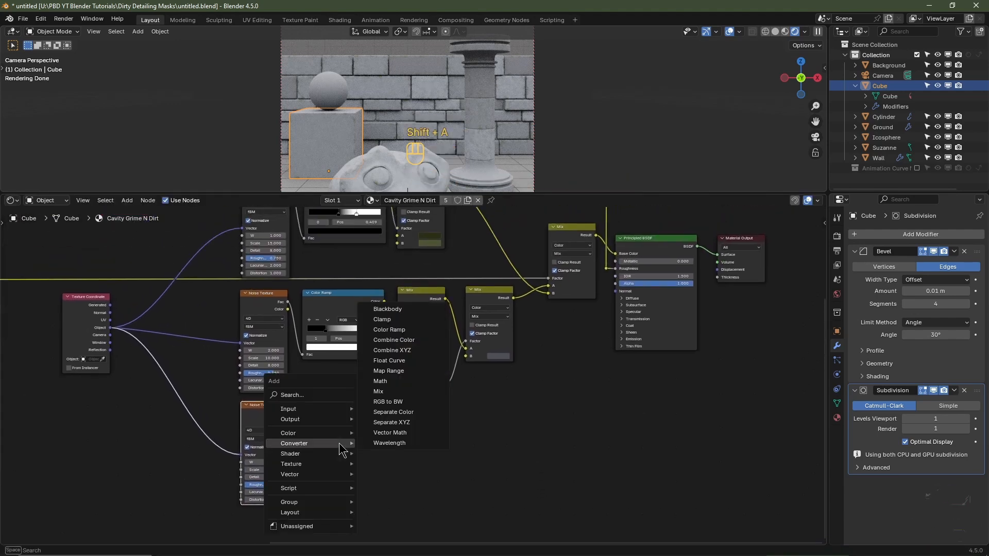
{"action": "left_click", "coordinate": [390, 329]}
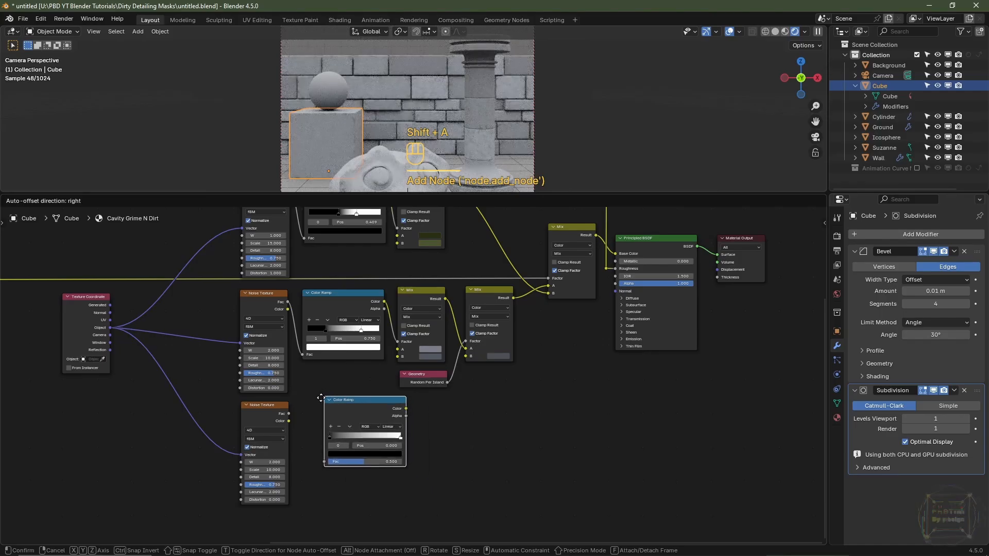
{"action": "left_click", "coordinate": [318, 410]}
{"action": "scroll", "coordinate": [318, 409], "scroll_direction": "up", "scroll_amount": 2}
{"action": "middle_click_drag", "start_coordinate": [318, 410], "coordinate": [354, 383]}
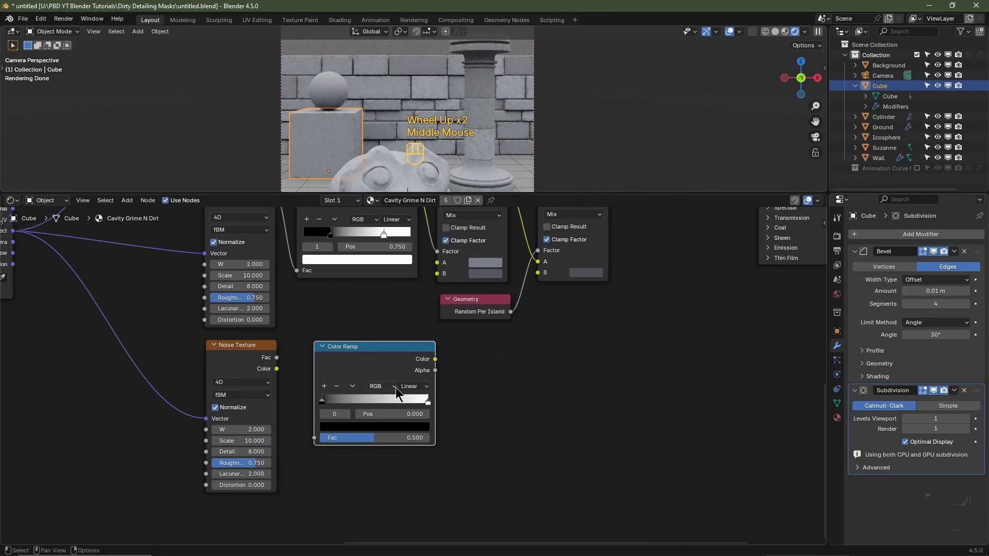
{"action": "left_click", "coordinate": [422, 391]}
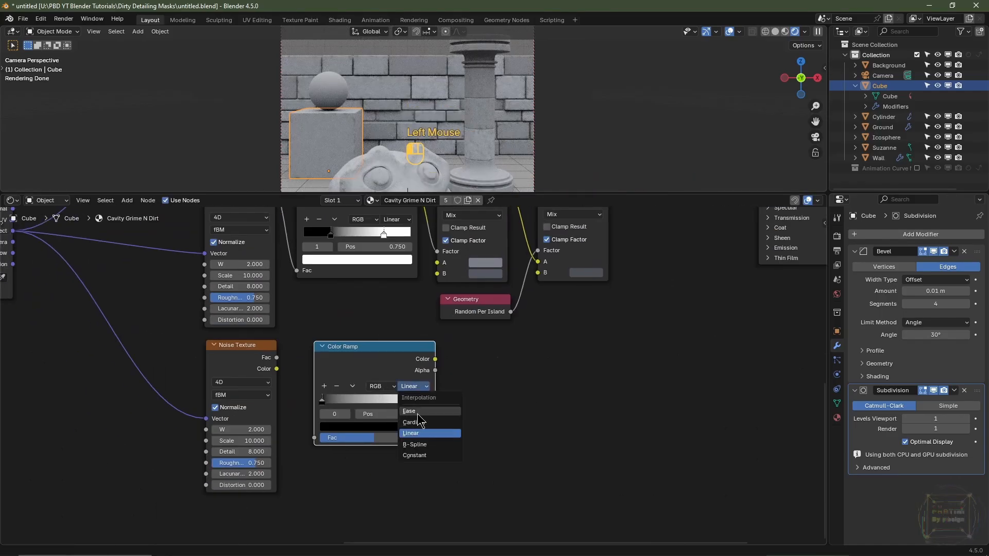
{"action": "left_click", "coordinate": [417, 413]}
Set the lower Noise Texture's Scale to 2 and Detail to 4, and connect its Fac output to the new Color Ramp
{"action": "double_click", "coordinate": [240, 441]}
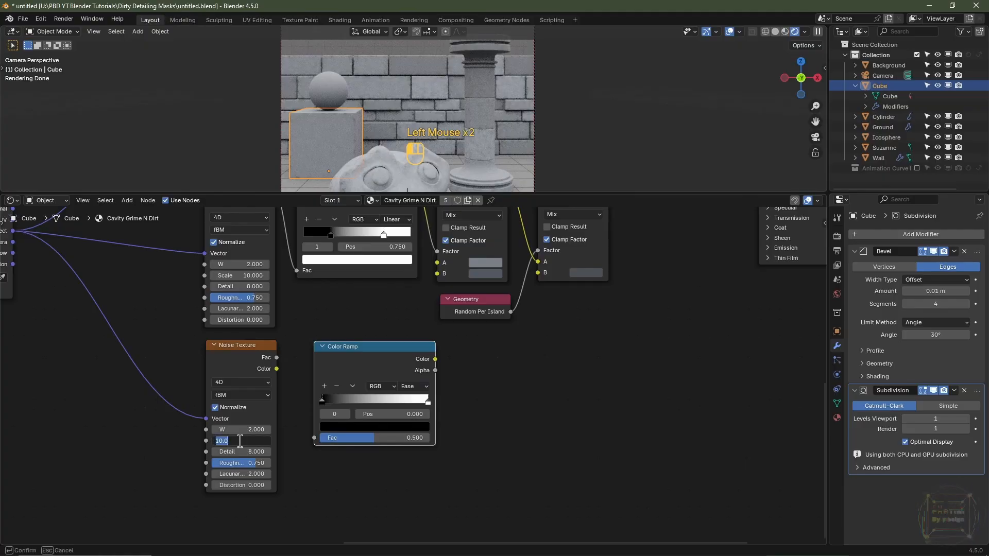
{"action": "type", "text": "2"}
{"action": "key", "text": "Tab"}
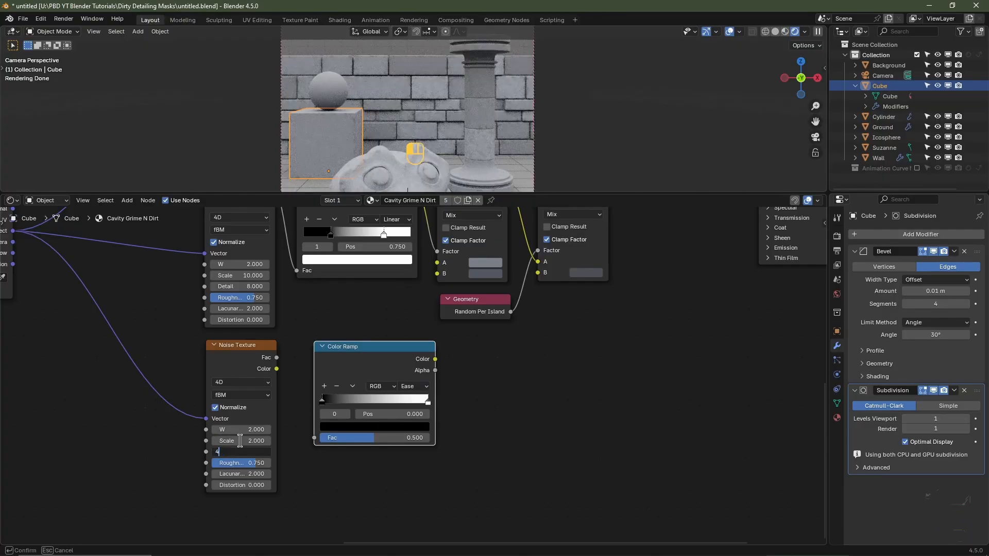
{"action": "type", "text": "4"}
{"action": "key", "text": "Return"}
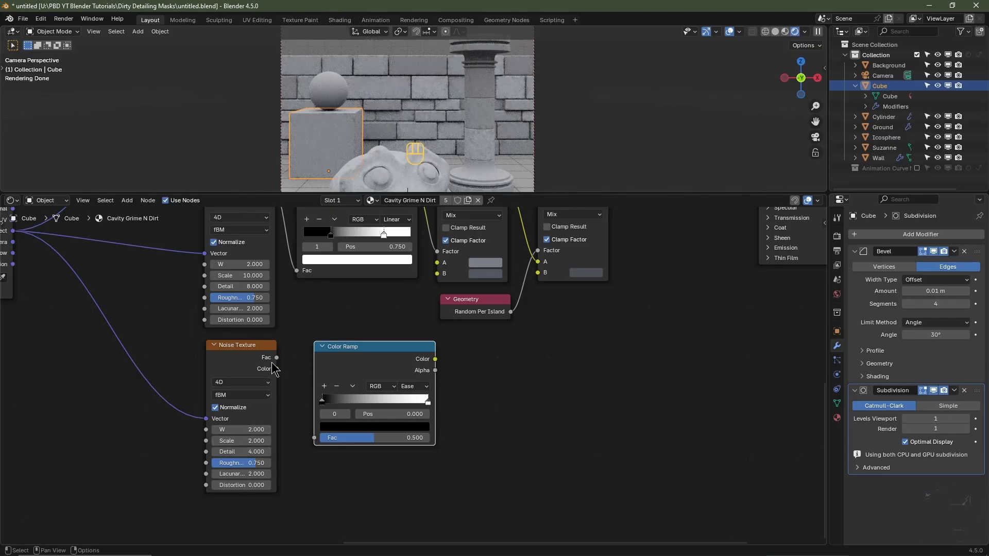
{"action": "left_click_drag", "start_coordinate": [272, 362], "coordinate": [314, 438]}
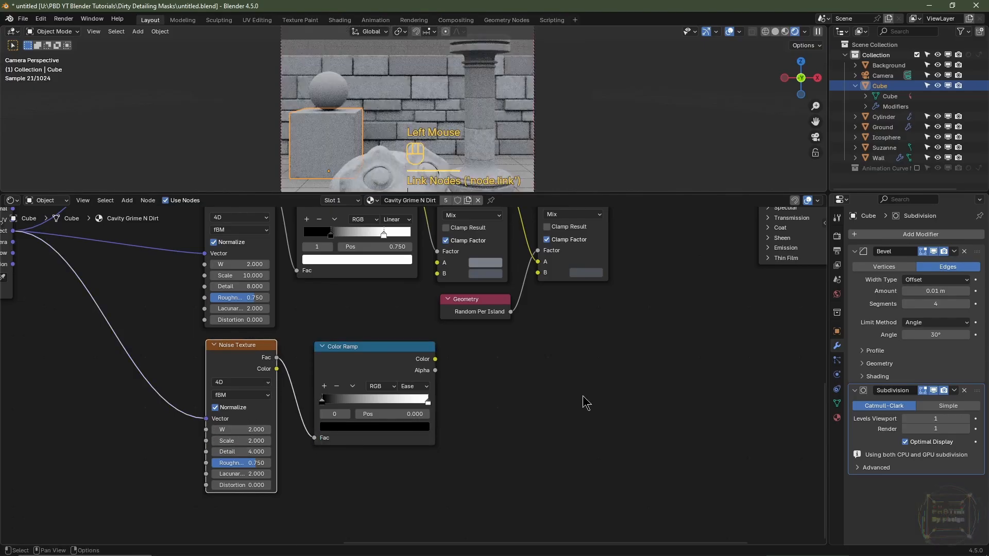
Move the final Mix, Principled BSDF, Material Output and roughness reroutes along X to make room after the gray branch
{"action": "scroll", "coordinate": [269, 449], "scroll_direction": "down", "scroll_amount": 5}
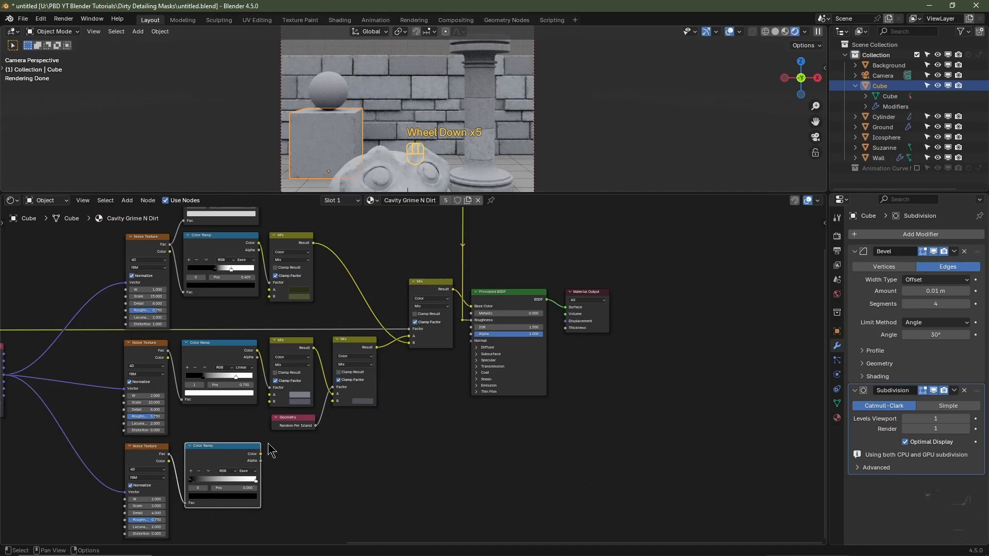
{"action": "middle_click_drag", "start_coordinate": [196, 469], "coordinate": [421, 403]}
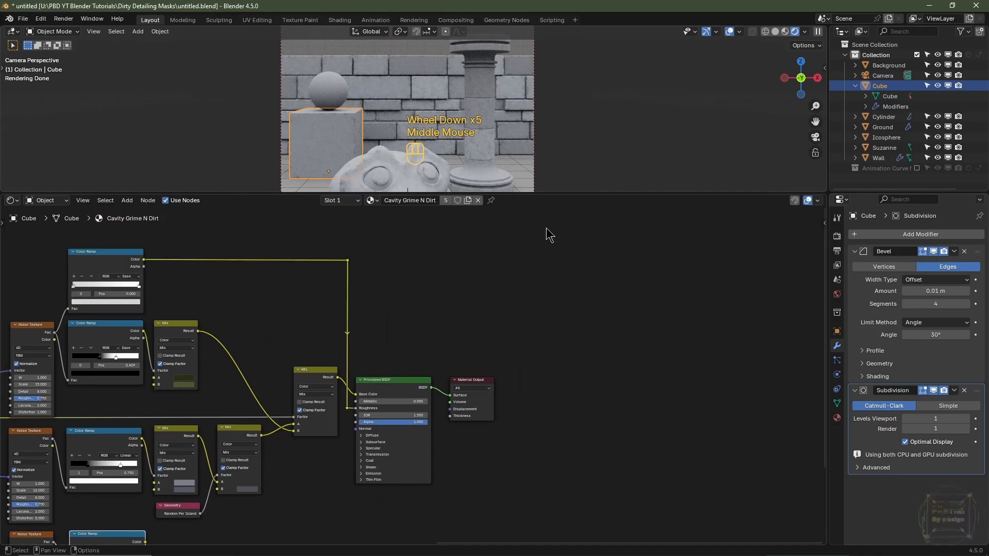
{"action": "left_click_drag", "start_coordinate": [546, 230], "coordinate": [311, 520]}
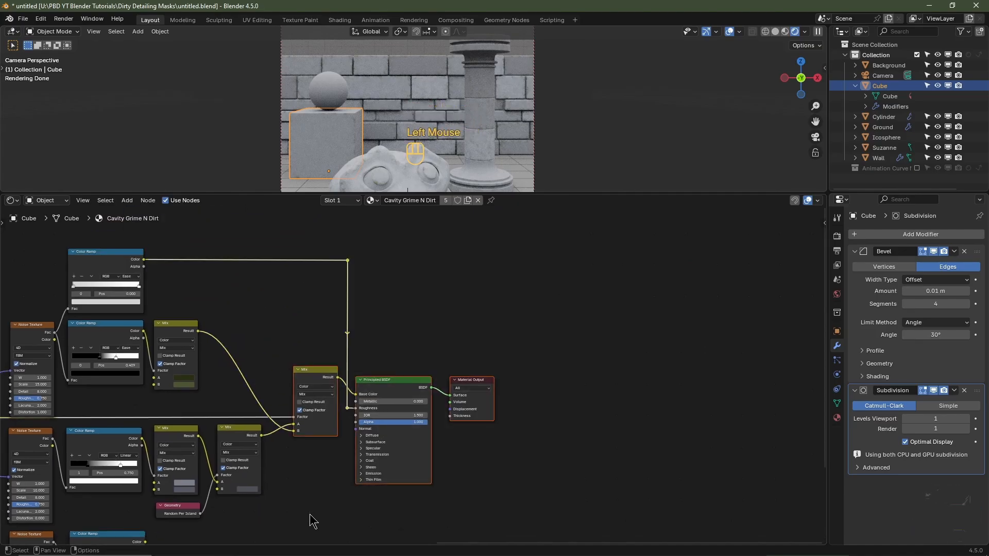
{"action": "key", "text": "g"}
{"action": "key", "text": "x"}
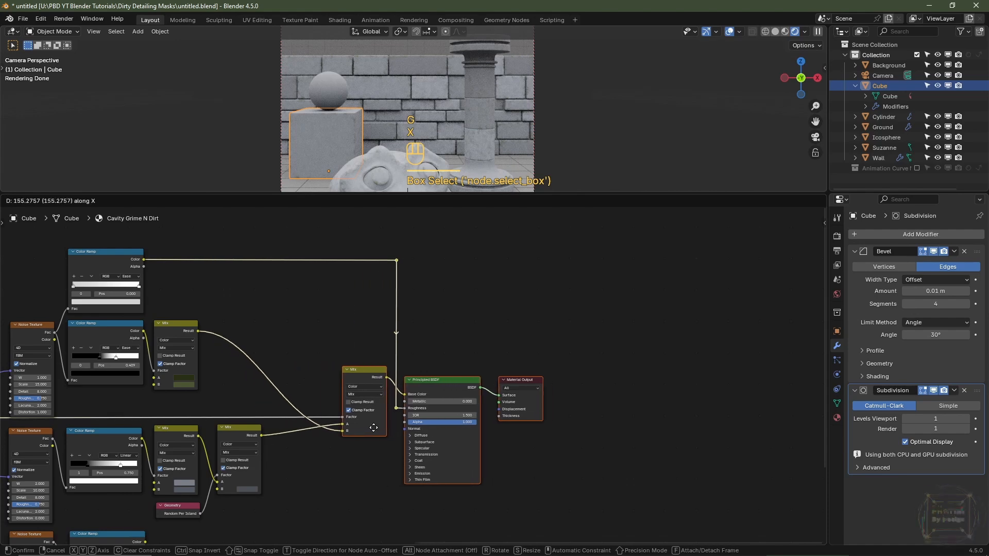
{"action": "left_click", "coordinate": [407, 462]}
{"action": "middle_click_drag", "start_coordinate": [407, 462], "coordinate": [486, 362]}
{"action": "scroll", "coordinate": [415, 412], "scroll_direction": "up", "scroll_amount": 2}
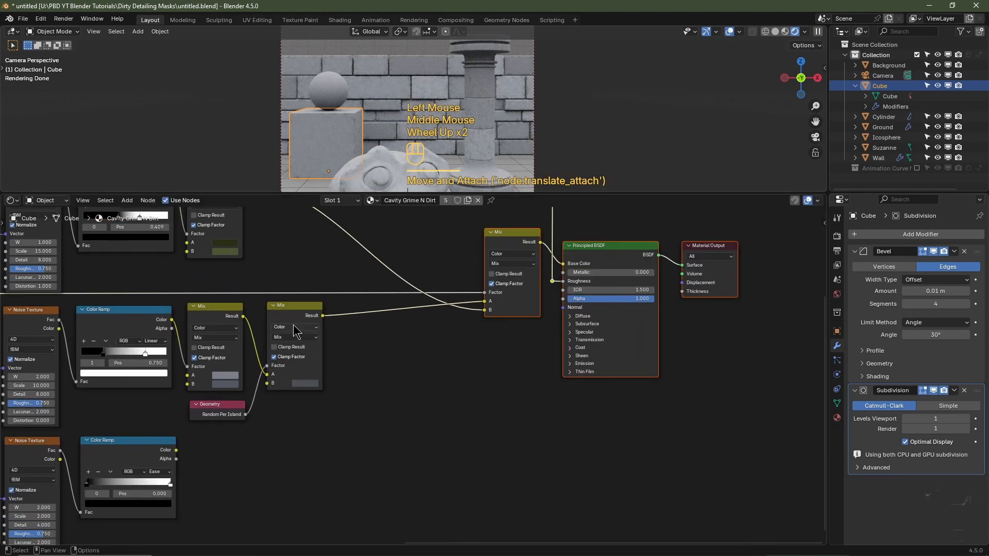
Insert a duplicate of the per-island Mix before the final Mix, with black as color B and the lower Color Ramp driving its Factor
{"action": "key", "text": "ctrl+z"}
{"action": "key", "text": "shift+d"}
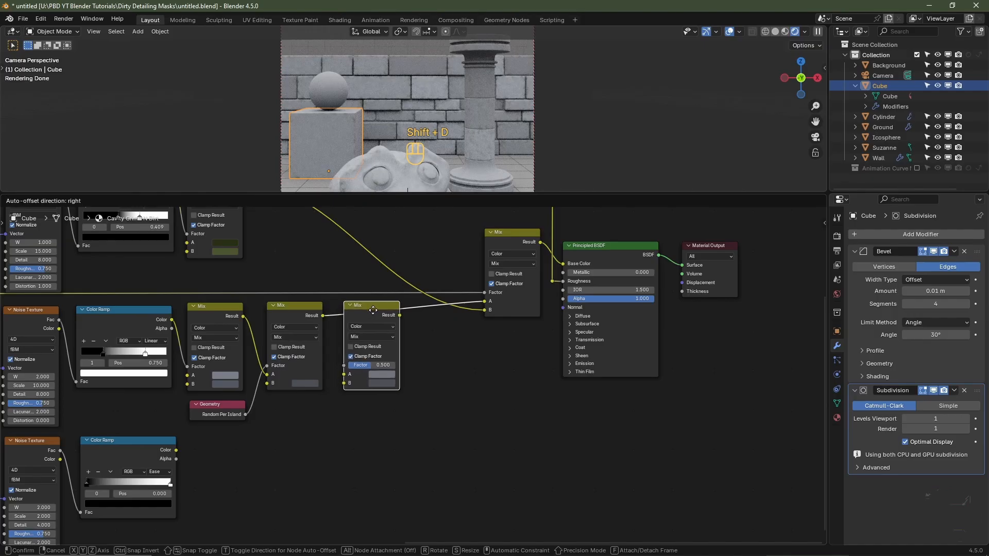
{"action": "left_click", "coordinate": [374, 311]}
{"action": "left_click", "coordinate": [388, 384]}
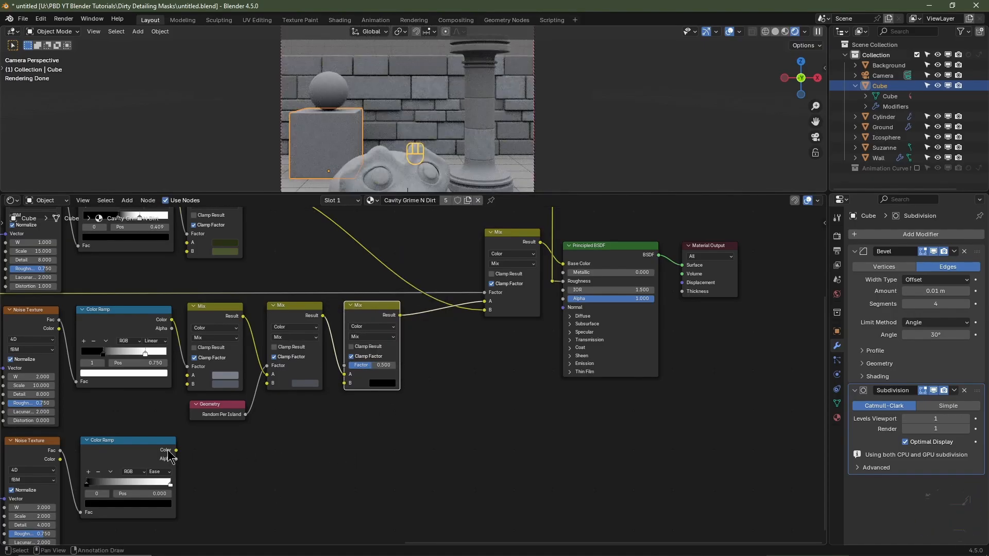
{"action": "left_click_drag", "start_coordinate": [171, 450], "coordinate": [354, 365]}
Move the final Mix and shader nodes closer to the gray branch and nudge the dirt branch's Noise Texture upward
{"action": "scroll", "coordinate": [448, 257], "scroll_direction": "down", "scroll_amount": 5}
{"action": "middle_click_drag", "start_coordinate": [479, 252], "coordinate": [558, 327]}
{"action": "left_click_drag", "start_coordinate": [568, 324], "coordinate": [532, 324]}
{"action": "left_click_drag", "start_coordinate": [750, 216], "coordinate": [579, 447]}
{"action": "left_click_drag", "start_coordinate": [621, 330], "coordinate": [585, 331]}
{"action": "middle_click_drag", "start_coordinate": [387, 447], "coordinate": [413, 443]}
{"action": "left_click_drag", "start_coordinate": [273, 274], "coordinate": [273, 268]}
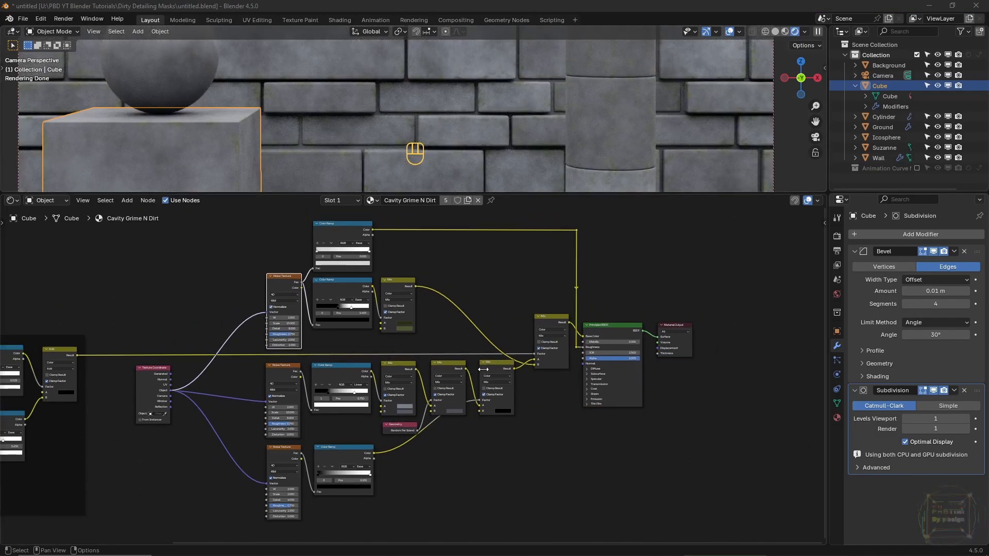
Set the lower Noise Texture's W to 3
{"action": "scroll", "coordinate": [446, 434], "scroll_direction": "up", "scroll_amount": 1}
{"action": "scroll", "coordinate": [446, 433], "scroll_direction": "up", "scroll_amount": 1}
{"action": "middle_click_drag", "start_coordinate": [294, 442], "coordinate": [464, 343]}
{"action": "scroll", "coordinate": [462, 390], "scroll_direction": "up", "scroll_amount": 2}
{"action": "left_click", "coordinate": [368, 470]}
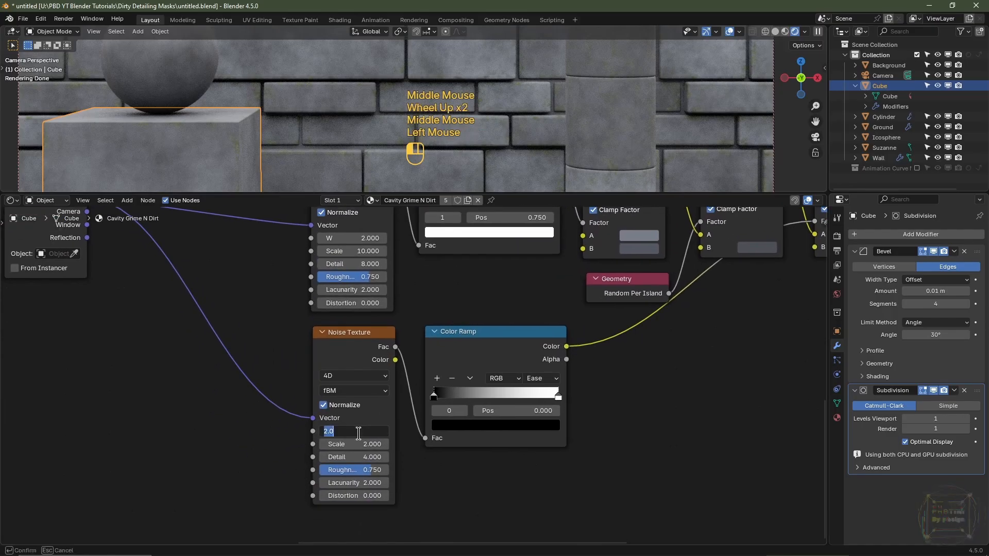
{"action": "type", "text": "3"}
{"action": "key", "text": "Return"}
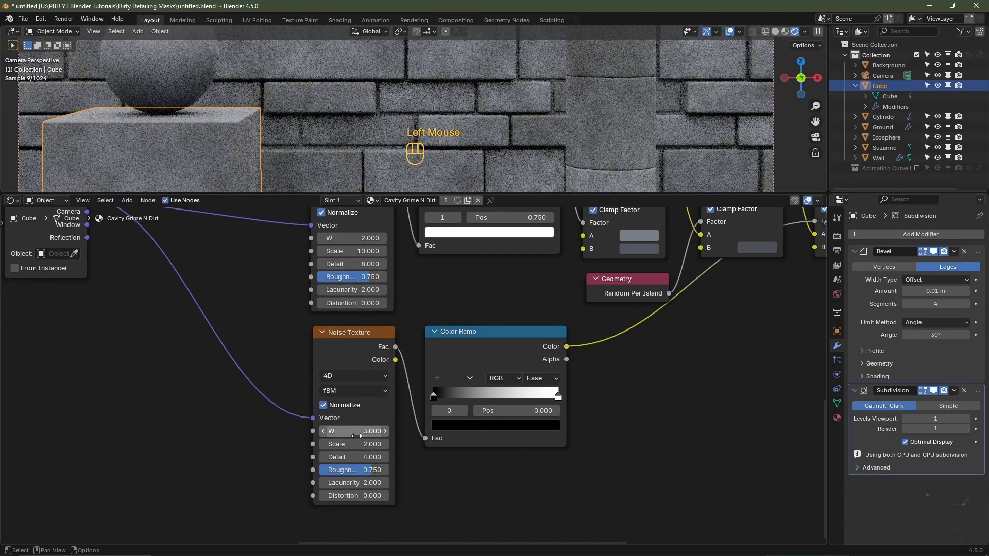
Set the upper gray Color Ramp's interpolation to Ease and lighten the first gray Mix's color A to a paler blue-gray
{"action": "middle_click_drag", "start_coordinate": [524, 312], "coordinate": [502, 467]}
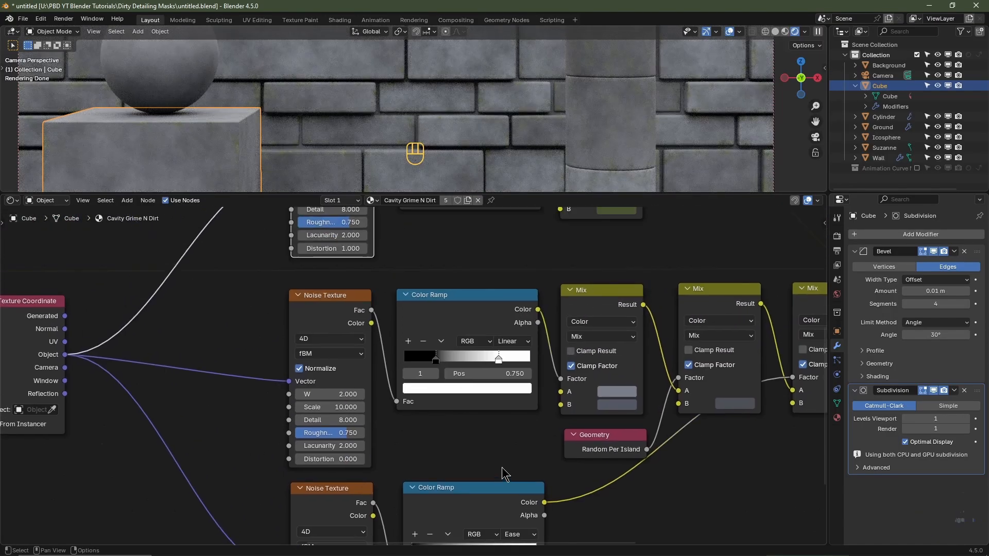
{"action": "left_click", "coordinate": [520, 341]}
{"action": "left_click", "coordinate": [514, 372]}
{"action": "scroll", "coordinate": [655, 431], "scroll_direction": "up", "scroll_amount": 2}
{"action": "middle_click_drag", "start_coordinate": [654, 431], "coordinate": [497, 415]}
{"action": "scroll", "coordinate": [498, 415], "scroll_direction": "up", "scroll_amount": 4}
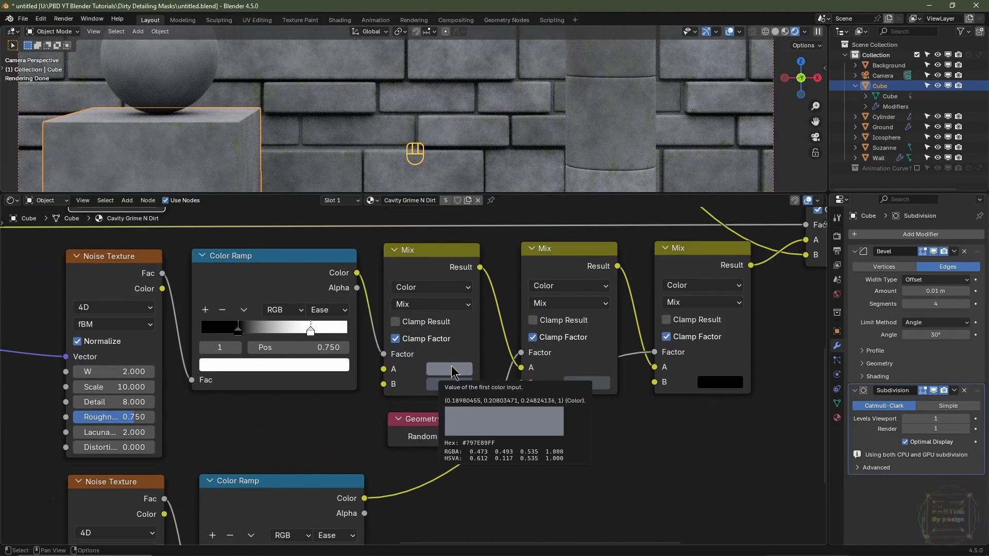
{"action": "left_click", "coordinate": [453, 370]}
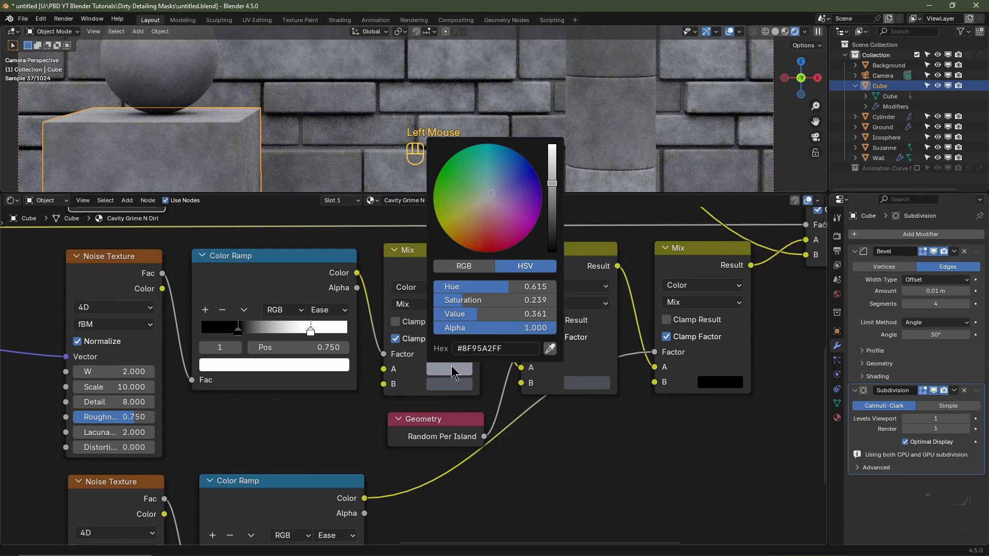
{"action": "scroll", "coordinate": [452, 366], "scroll_direction": "up", "scroll_amount": 1}
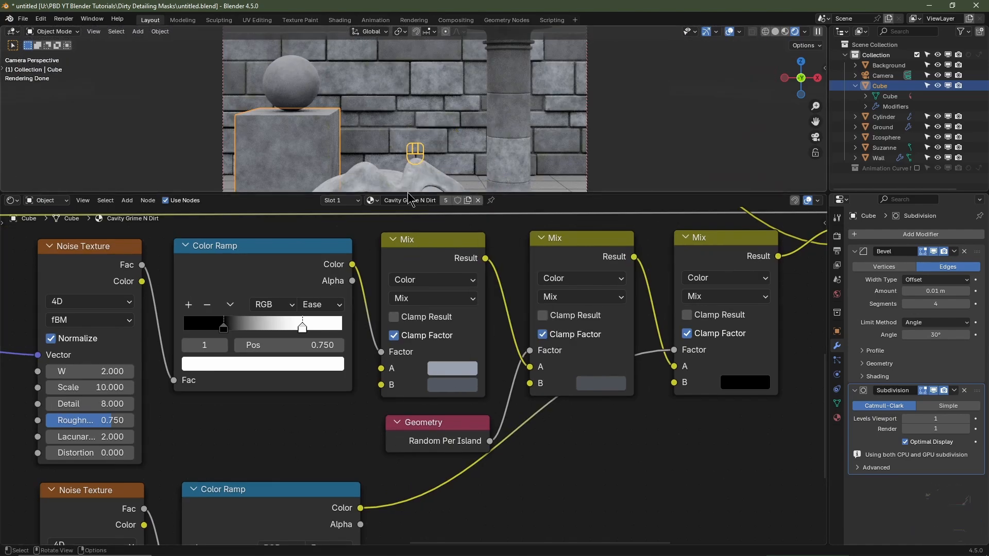
Examine the gray branch's noise nodes and the link from the Cavity Grime N Dirt Mask frame's Add node to the final Mix
{"action": "scroll", "coordinate": [448, 401], "scroll_direction": "down", "scroll_amount": 3}
{"action": "middle_click_drag", "start_coordinate": [355, 412], "coordinate": [378, 385]}
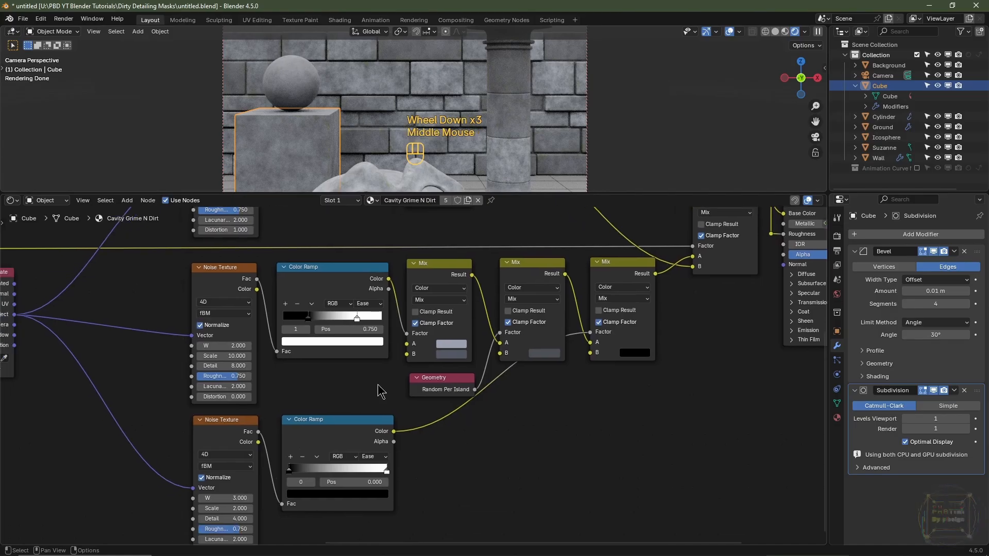
{"action": "scroll", "coordinate": [231, 277], "scroll_direction": "down", "scroll_amount": 2}
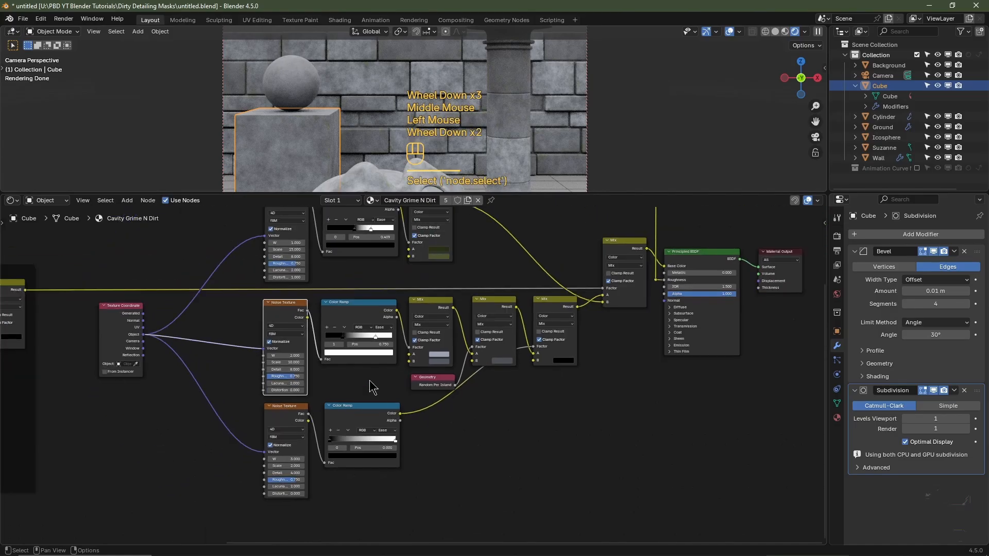
{"action": "middle_click_drag", "start_coordinate": [237, 309], "coordinate": [542, 335]}
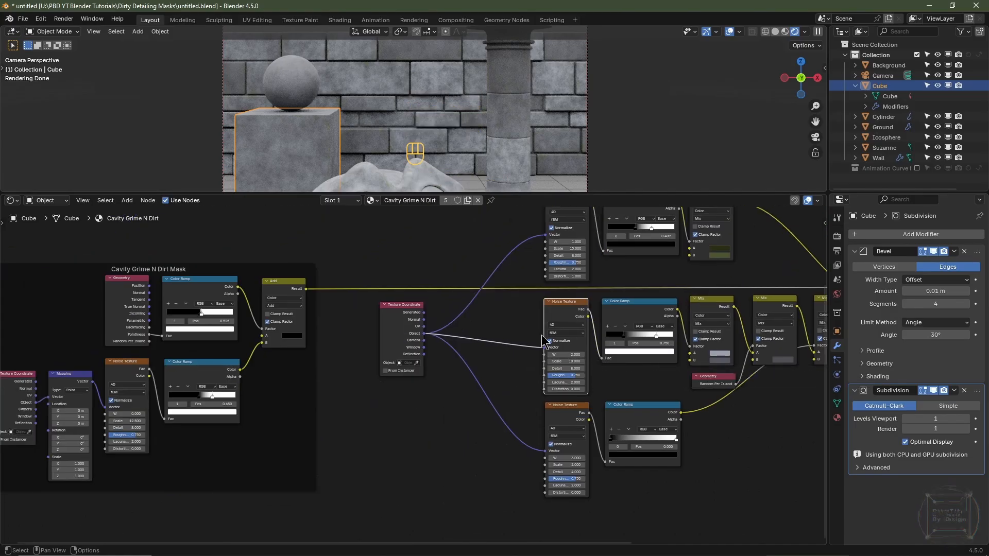
{"action": "left_click", "coordinate": [283, 287]}
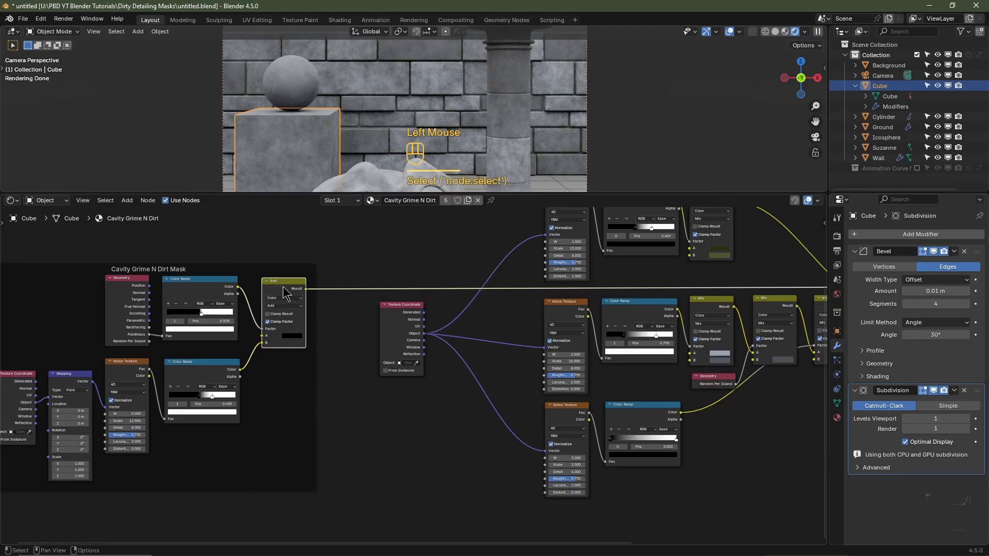
{"action": "key", "text": "ctrl+z"}
{"action": "key", "text": "ctrl+z"}
{"action": "key", "text": "ctrl+z"}
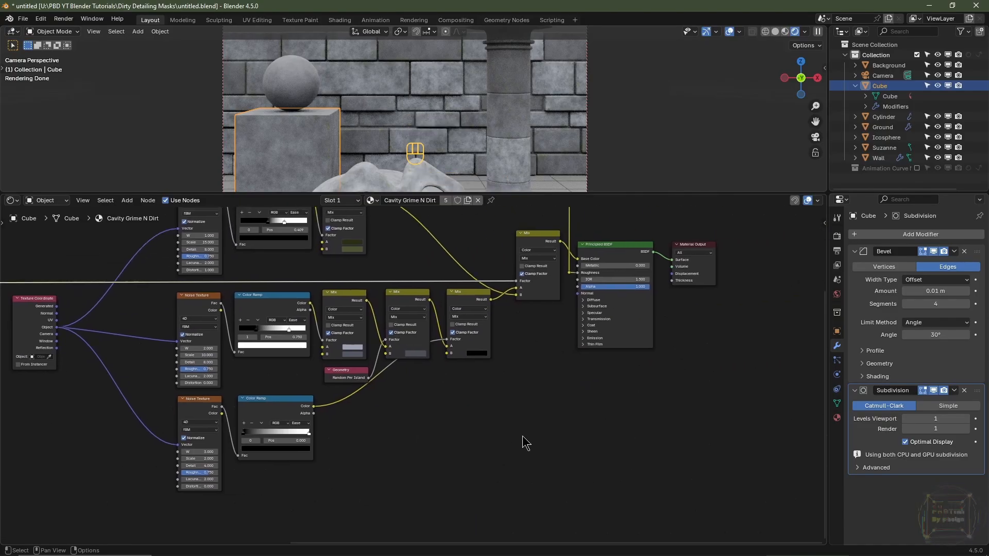
Add a Bump node below the final Mix, beside the Principled BSDF
{"action": "key", "text": "shift+a"}
{"action": "mouse_move", "coordinate": [455, 381]}
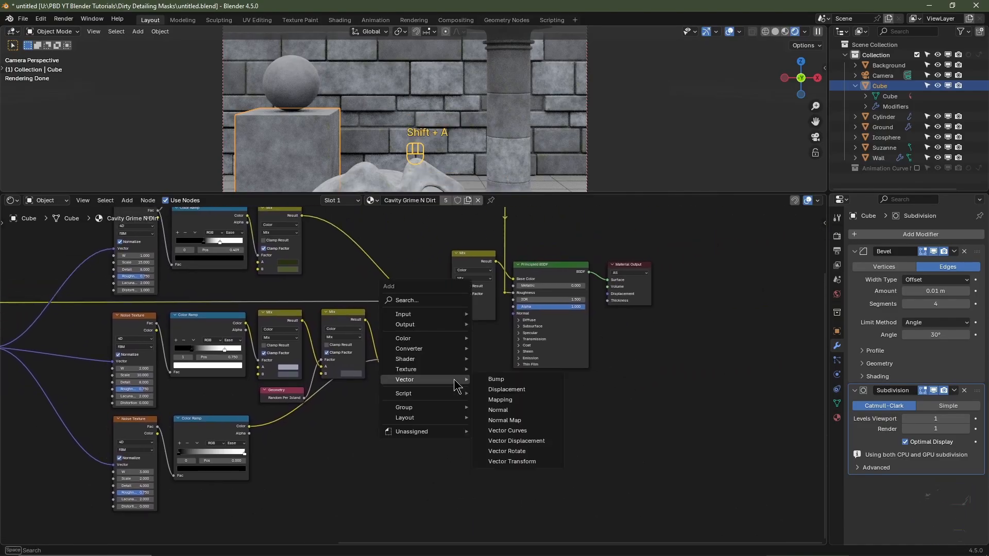
{"action": "left_click", "coordinate": [494, 379]}
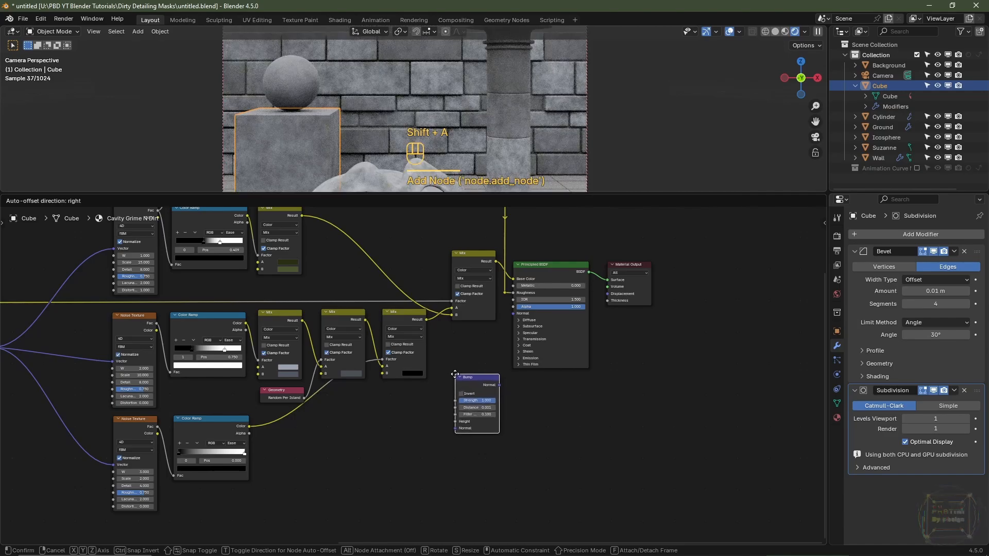
{"action": "left_click", "coordinate": [452, 387]}
{"action": "scroll", "coordinate": [366, 387], "scroll_direction": "up", "scroll_amount": 2}
{"action": "middle_click_drag", "start_coordinate": [395, 423], "coordinate": [404, 422]}
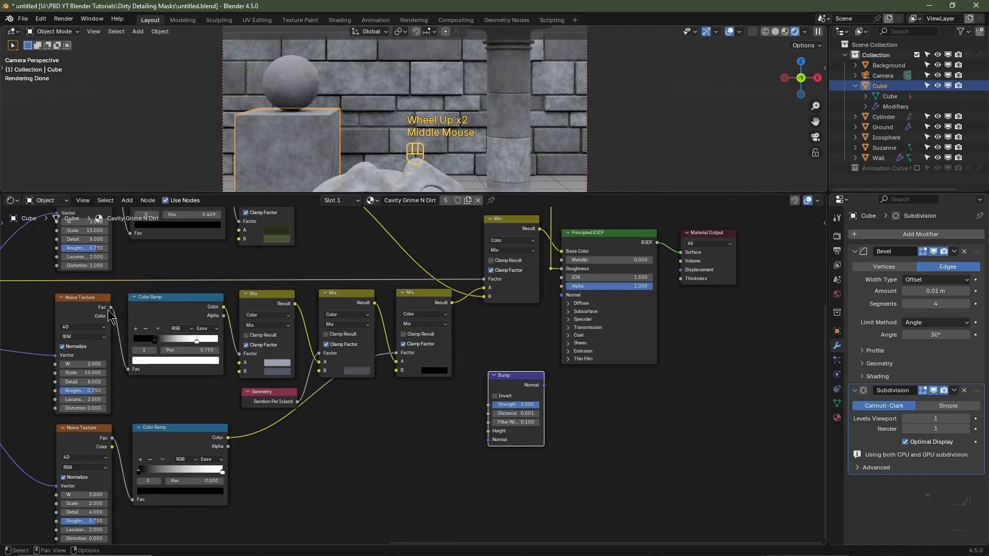
Connect the upper gray Noise Texture's Fac to the Bump's Height and the Bump's Normal to the Principled BSDF's Normal
{"action": "left_click_drag", "start_coordinate": [111, 308], "coordinate": [494, 440]}
{"action": "left_click_drag", "start_coordinate": [543, 386], "coordinate": [558, 337]}
{"action": "left_click_drag", "start_coordinate": [558, 303], "coordinate": [559, 299]}
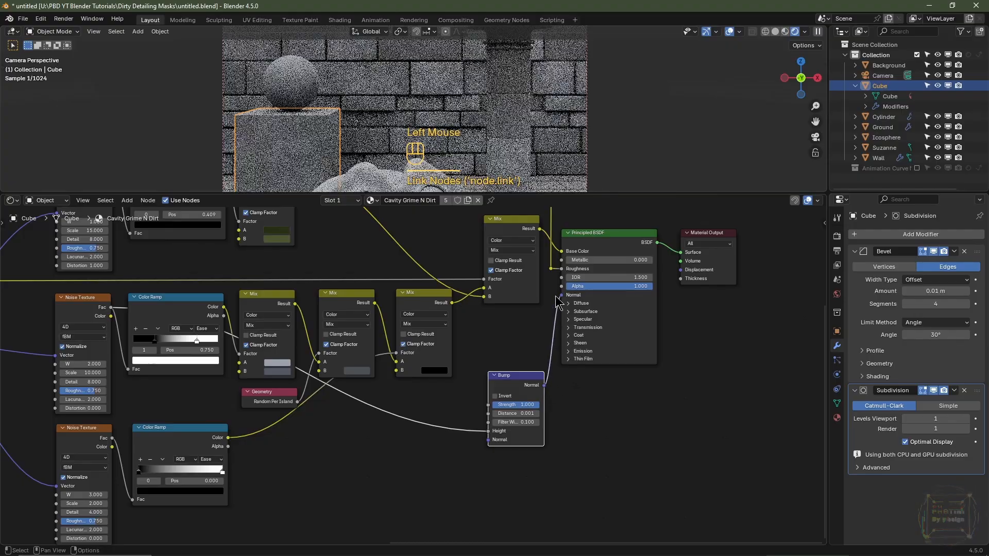
Set the Bump node's Distance to 0.025 and inspect the brick surface up close
{"action": "scroll", "coordinate": [437, 353], "scroll_direction": "up", "scroll_amount": 2}
{"action": "middle_click_drag", "start_coordinate": [437, 352], "coordinate": [367, 343]}
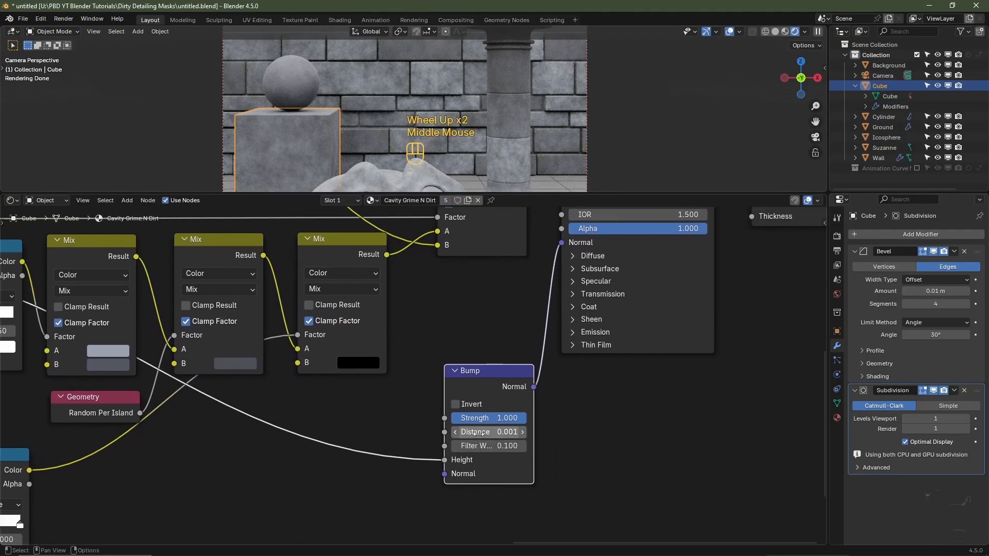
{"action": "left_click", "coordinate": [497, 432]}
{"action": "type", "text": ".0"}
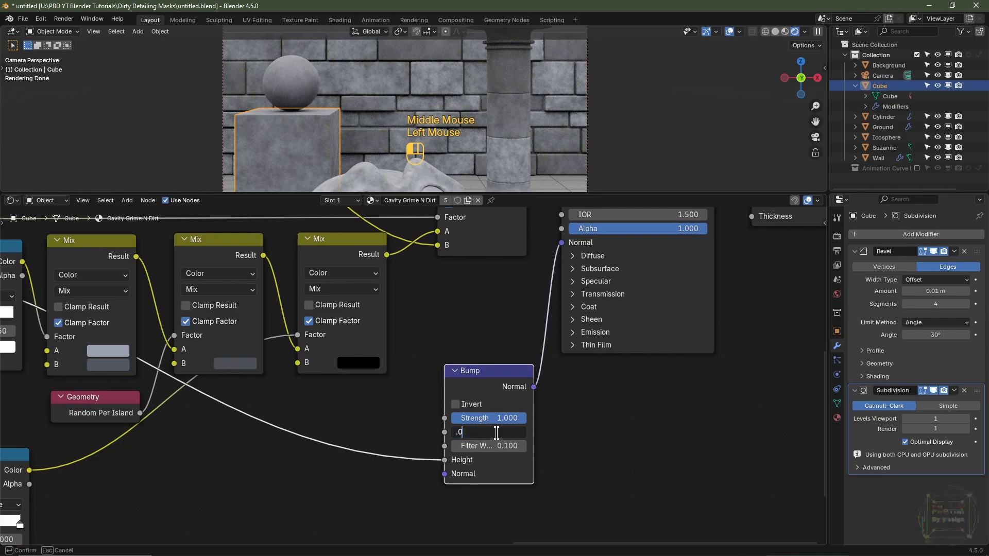
{"action": "type", "text": "25"}
{"action": "key", "text": "Return"}
{"action": "scroll", "coordinate": [417, 164], "scroll_direction": "up", "scroll_amount": 1}
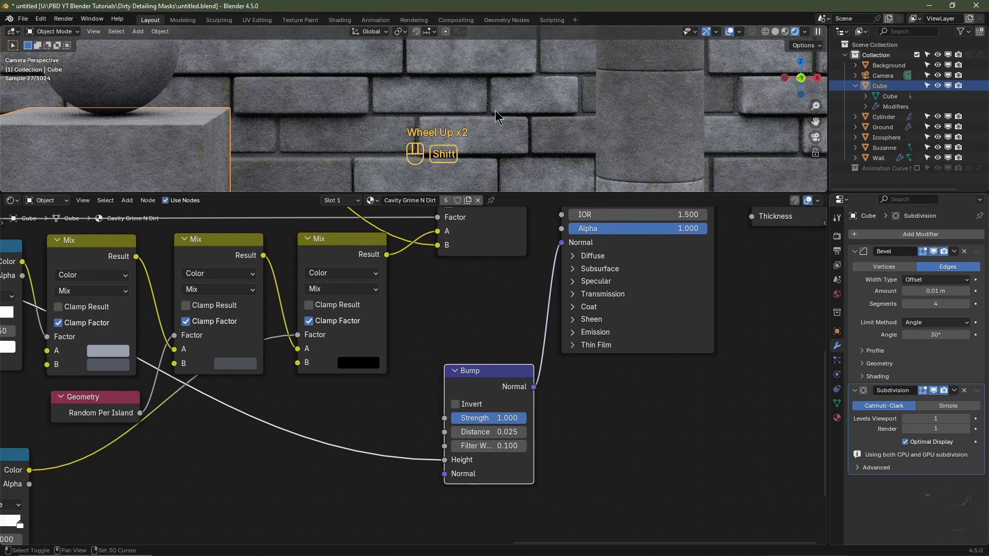
{"action": "middle_click_drag", "start_coordinate": [379, 143], "coordinate": [402, 152]}
{"action": "scroll", "coordinate": [344, 442], "scroll_direction": "down", "scroll_amount": 3}
{"action": "middle_click_drag", "start_coordinate": [341, 434], "coordinate": [714, 464]}
{"action": "scroll", "coordinate": [444, 452], "scroll_direction": "up", "scroll_amount": 2}
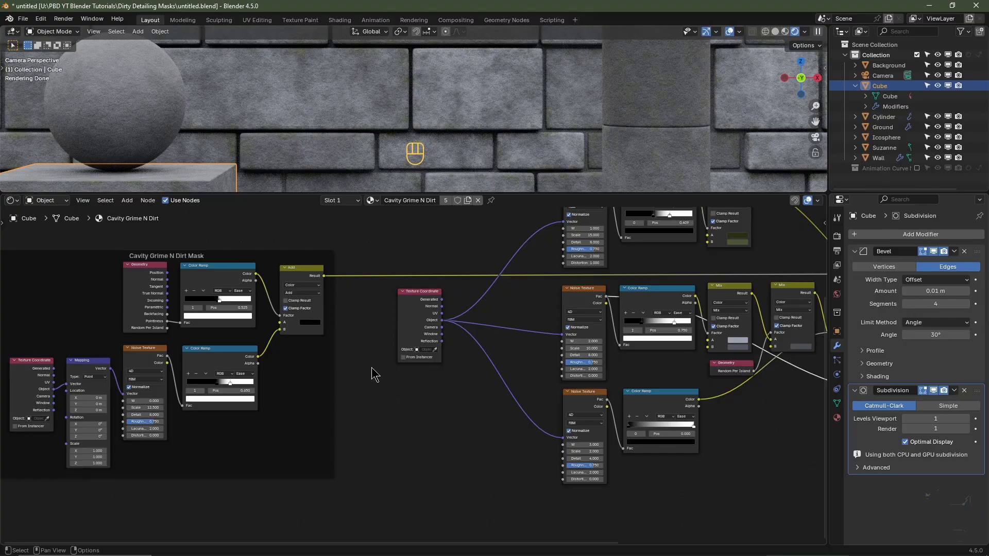
Add a second Bump node in the empty space below the Texture Coordinate node that feeds the three noise branches
{"action": "scroll", "coordinate": [452, 457], "scroll_direction": "up", "scroll_amount": 2}
{"action": "key", "text": "shift+a"}
{"action": "mouse_move", "coordinate": [531, 471]}
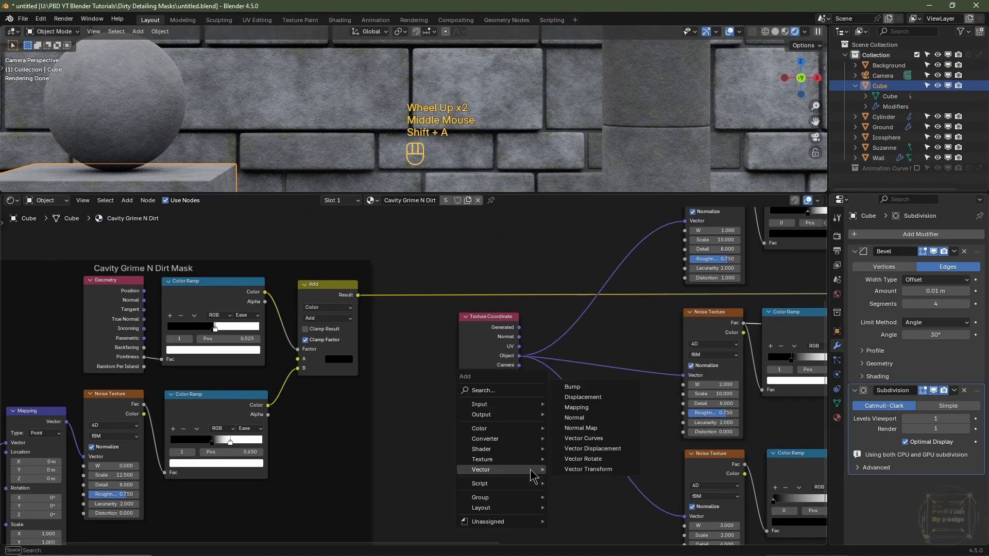
{"action": "left_click", "coordinate": [582, 387]}
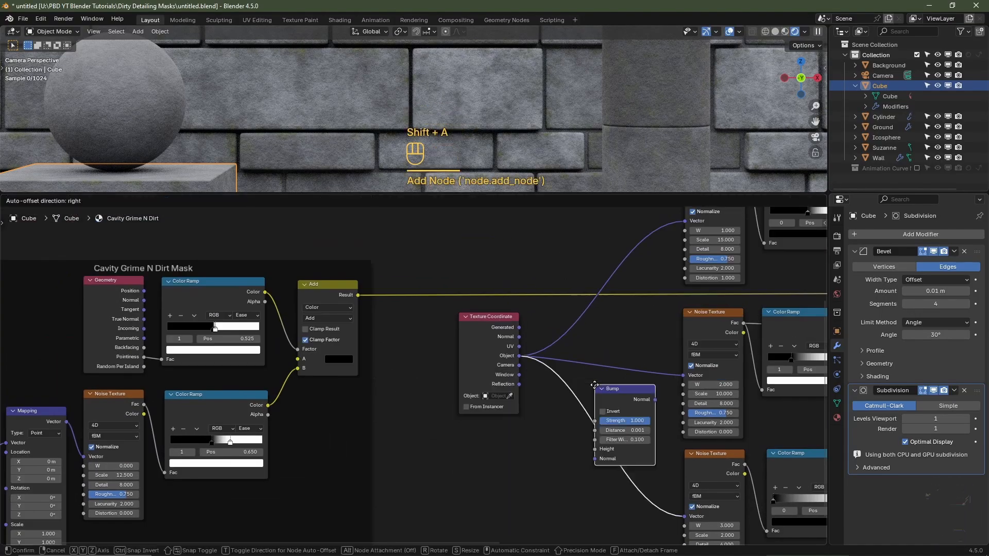
{"action": "left_click", "coordinate": [535, 483]}
Add a Color Ramp node just before the new unconnected Bump node
{"action": "middle_click_drag", "start_coordinate": [522, 504], "coordinate": [453, 423]}
{"action": "key", "text": "shift+a"}
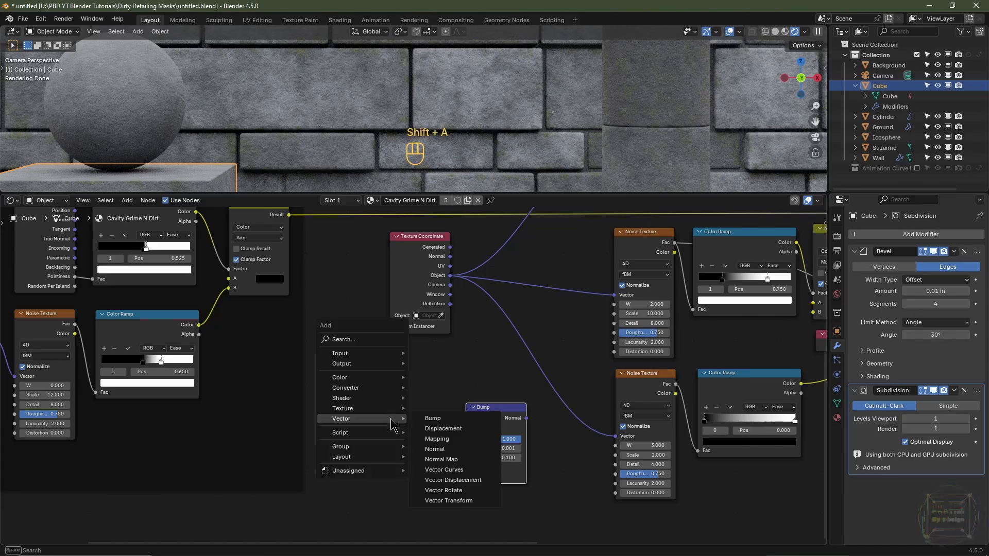
{"action": "mouse_move", "coordinate": [377, 389]}
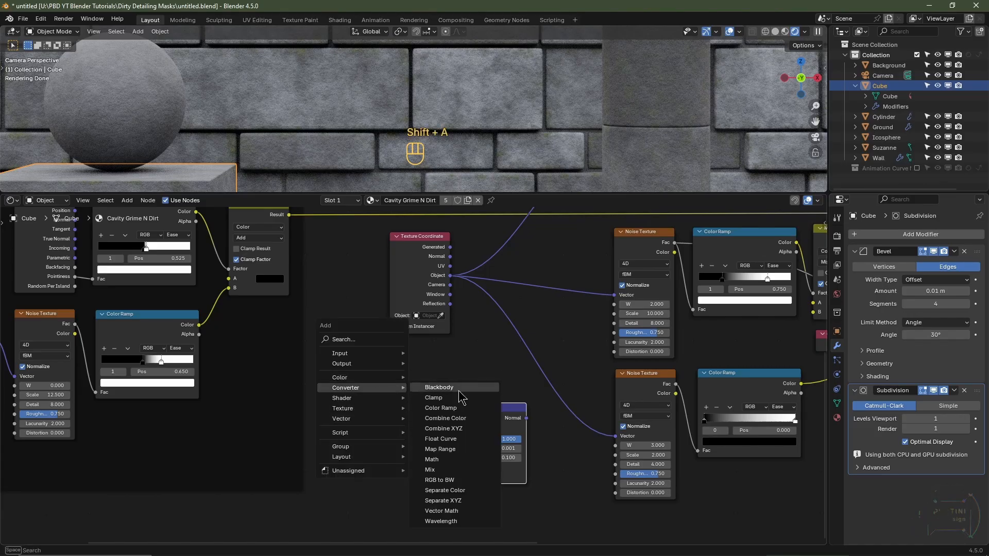
{"action": "left_click", "coordinate": [482, 410]}
{"action": "left_click", "coordinate": [326, 404]}
Connect the mask frame's Add Result to the new Color Ramp's Fac and the ramp's Color to the new Bump's Height
{"action": "middle_click_drag", "start_coordinate": [314, 286], "coordinate": [308, 311]}
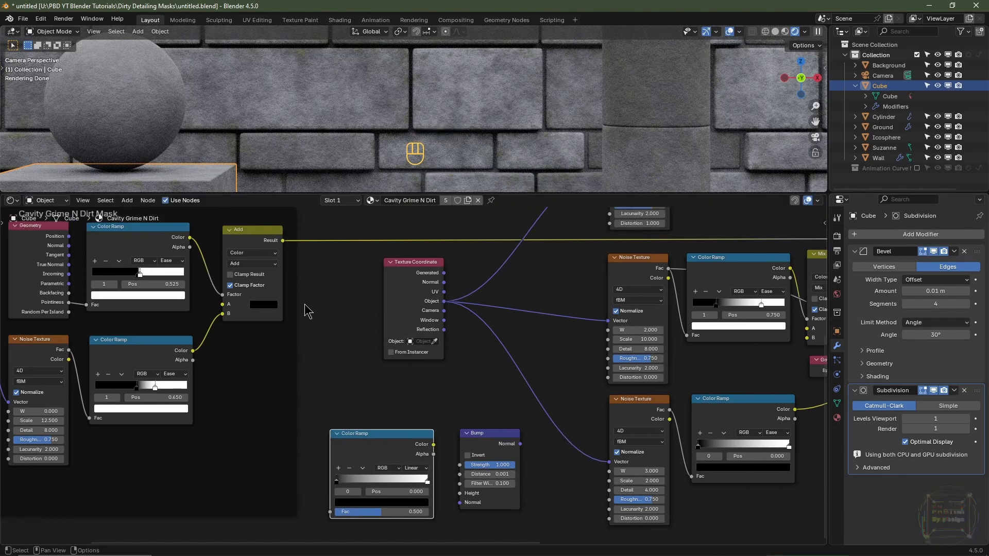
{"action": "left_click_drag", "start_coordinate": [282, 241], "coordinate": [333, 513]}
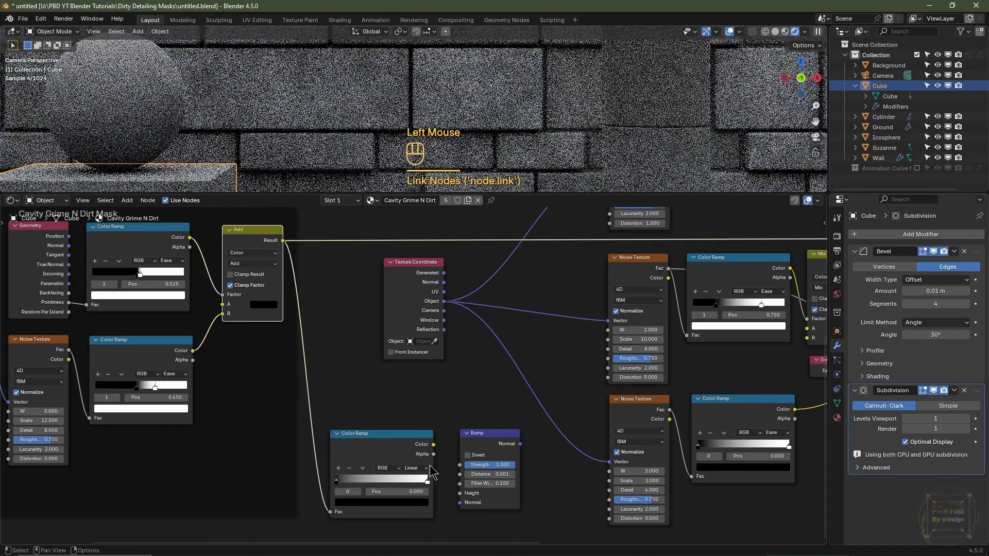
{"action": "middle_click_drag", "start_coordinate": [333, 513], "coordinate": [292, 438]}
{"action": "scroll", "coordinate": [390, 409], "scroll_direction": "up", "scroll_amount": 2}
{"action": "left_click_drag", "start_coordinate": [364, 362], "coordinate": [394, 427]}
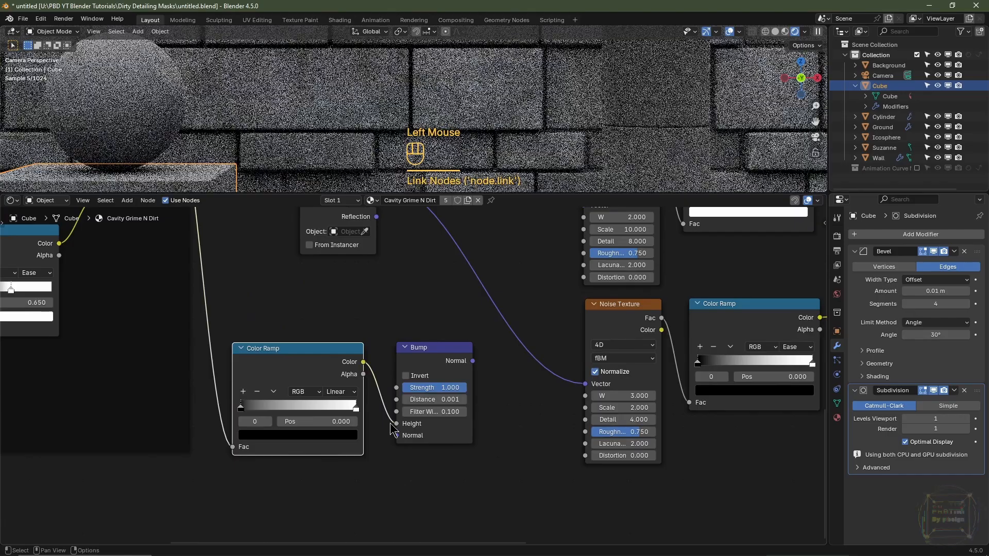
Move the new Color Ramp and Bump together to the area below the existing Bump near the Principled BSDF
{"action": "left_click_drag", "start_coordinate": [513, 398], "coordinate": [301, 414]}
{"action": "scroll", "coordinate": [394, 413], "scroll_direction": "down", "scroll_amount": 4}
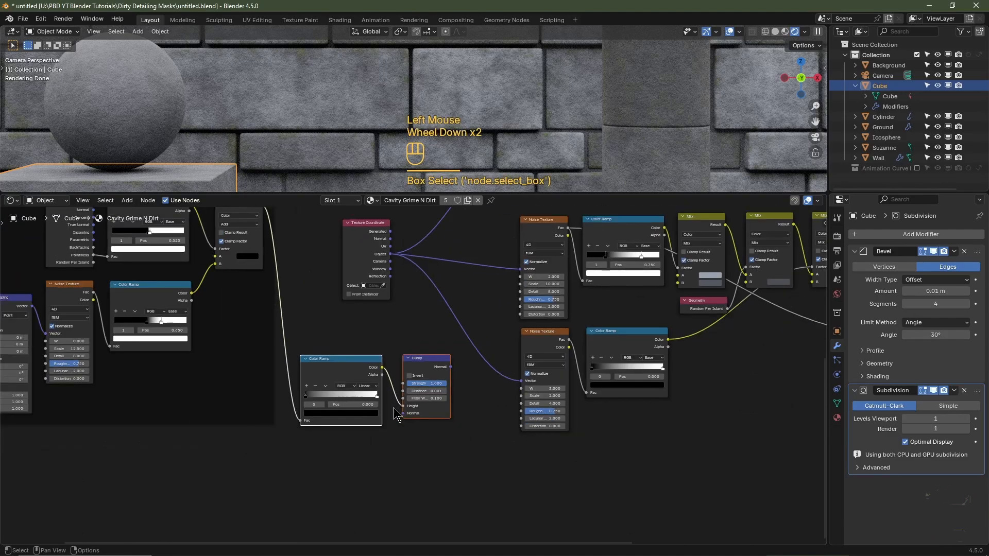
{"action": "middle_click_drag", "start_coordinate": [395, 412], "coordinate": [319, 433]}
{"action": "key", "text": "g"}
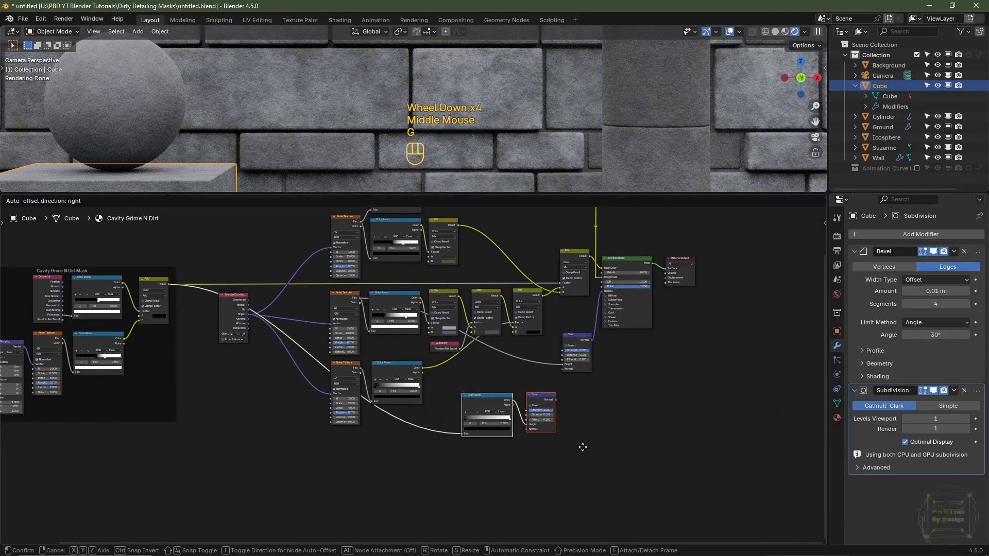
{"action": "left_click", "coordinate": [573, 444]}
Add a reroute on the link from the mask to the new Color Ramp and route it beneath the noise nodes
{"action": "scroll", "coordinate": [550, 390], "scroll_direction": "up", "scroll_amount": 2}
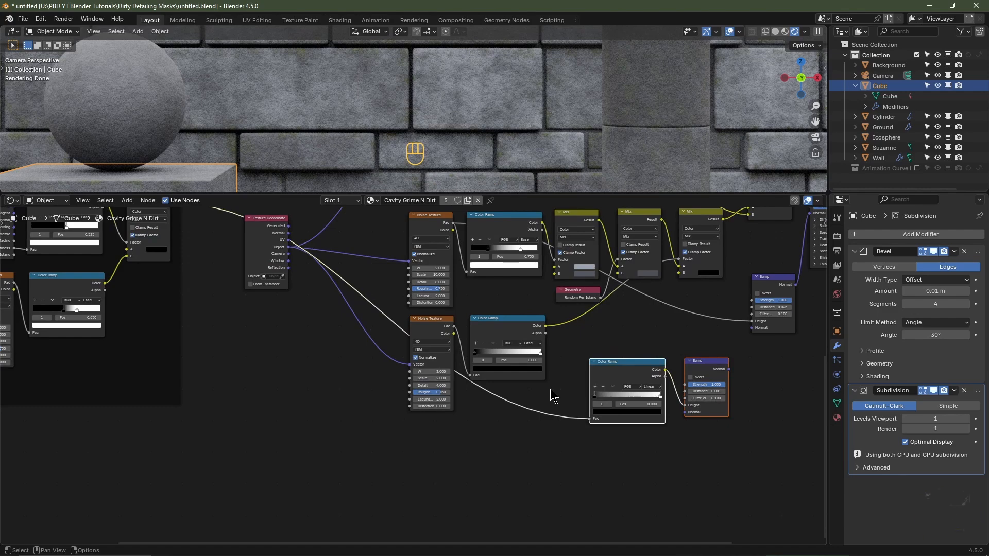
{"action": "right_click_drag", "start_coordinate": [550, 388], "coordinate": [550, 439], "text": "shift"}
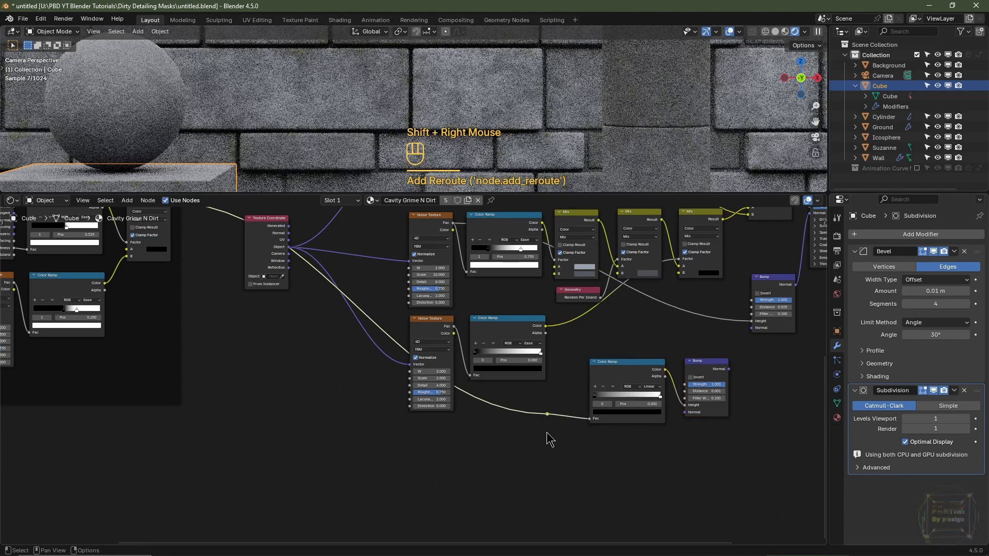
{"action": "key", "text": "g"}
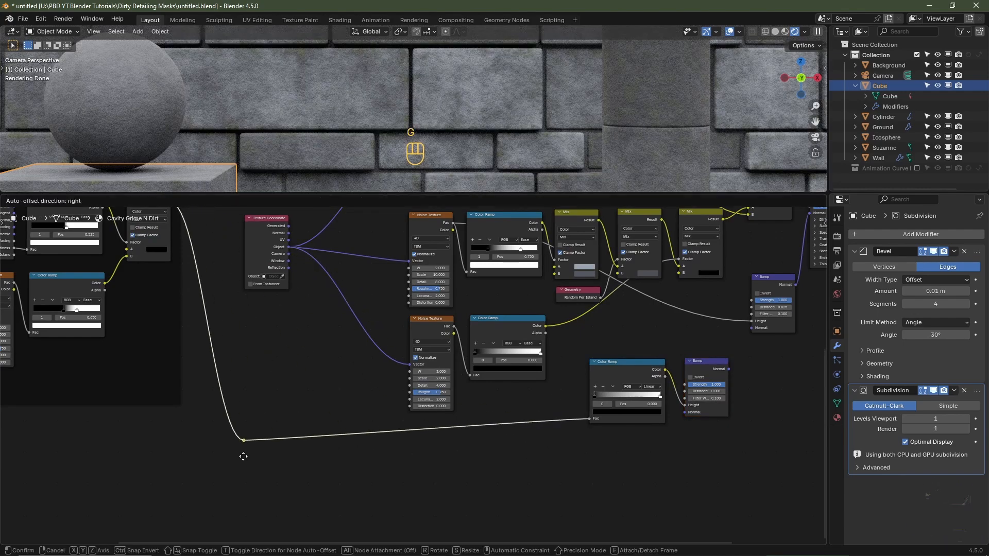
{"action": "left_click", "coordinate": [220, 434]}
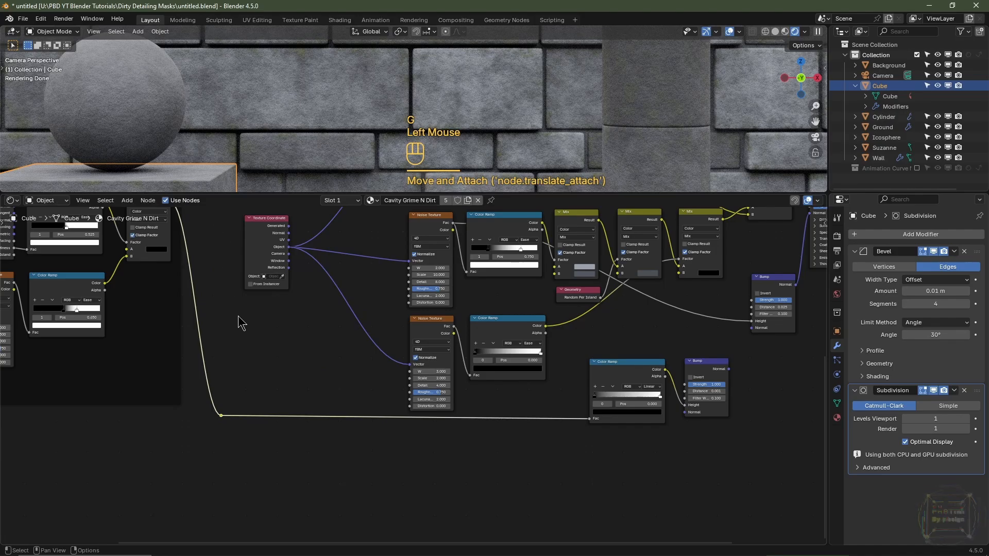
Connect the new Bump's Normal output to the existing Bump's Normal input and set the new Bump's Distance to 0.025
{"action": "middle_click_drag", "start_coordinate": [804, 412], "coordinate": [464, 431]}
{"action": "scroll", "coordinate": [464, 431], "scroll_direction": "up", "scroll_amount": 2}
{"action": "middle_click_drag", "start_coordinate": [420, 387], "coordinate": [504, 445]}
{"action": "scroll", "coordinate": [504, 445], "scroll_direction": "up", "scroll_amount": 2}
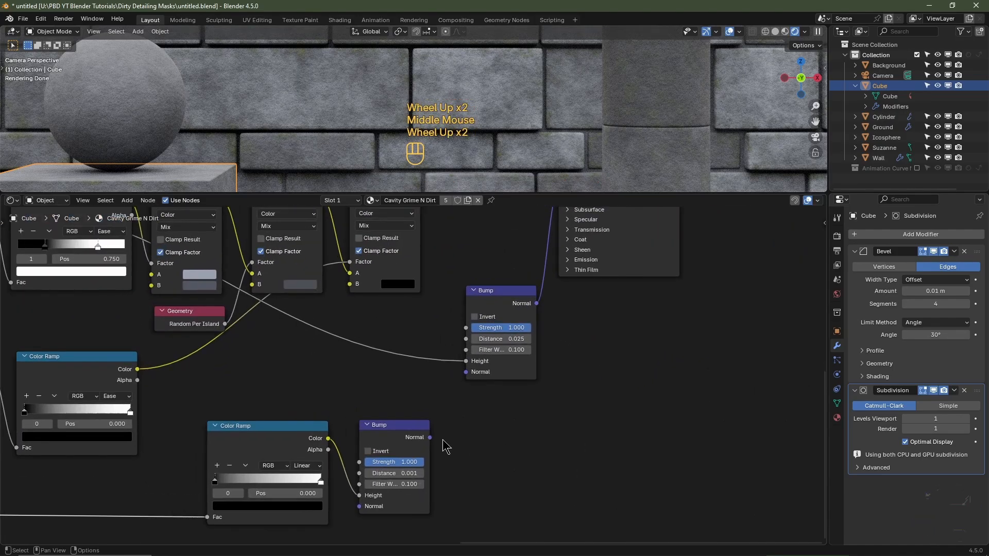
{"action": "left_click_drag", "start_coordinate": [430, 438], "coordinate": [466, 373]}
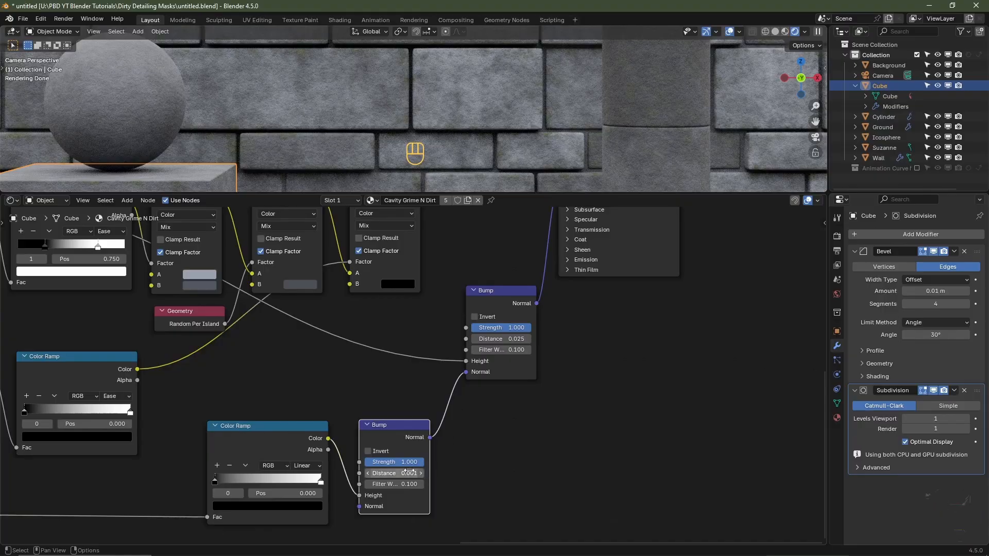
{"action": "left_click", "coordinate": [406, 473]}
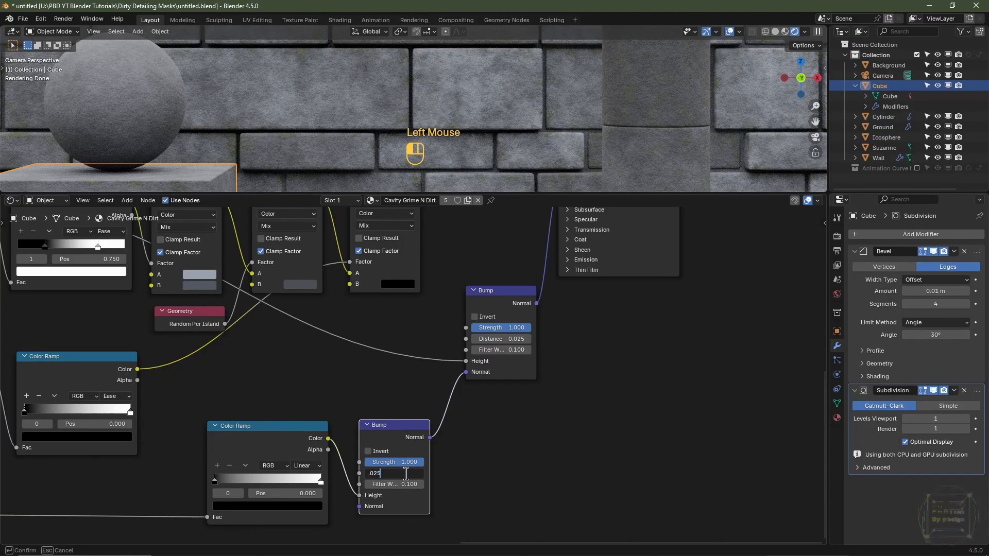
{"action": "type", "text": ".025"}
{"action": "key", "text": "Return"}
Set the black stop of the Color Ramp feeding the new Bump to position 0.25
{"action": "scroll", "coordinate": [536, 406], "scroll_direction": "up", "scroll_amount": 2}
{"action": "left_click_drag", "start_coordinate": [189, 416], "coordinate": [233, 430]}
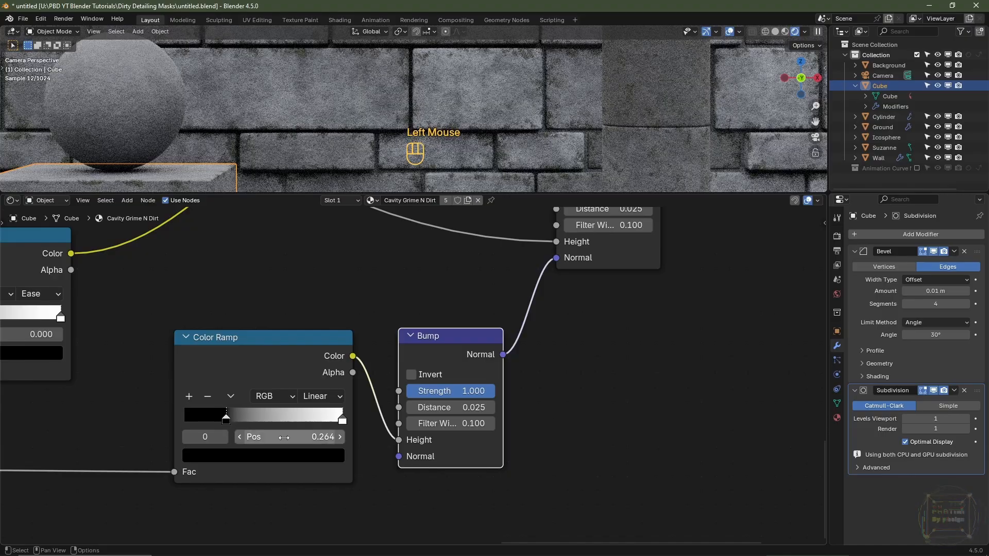
{"action": "left_click", "coordinate": [320, 437]}
{"action": "type", "text": ".25"}
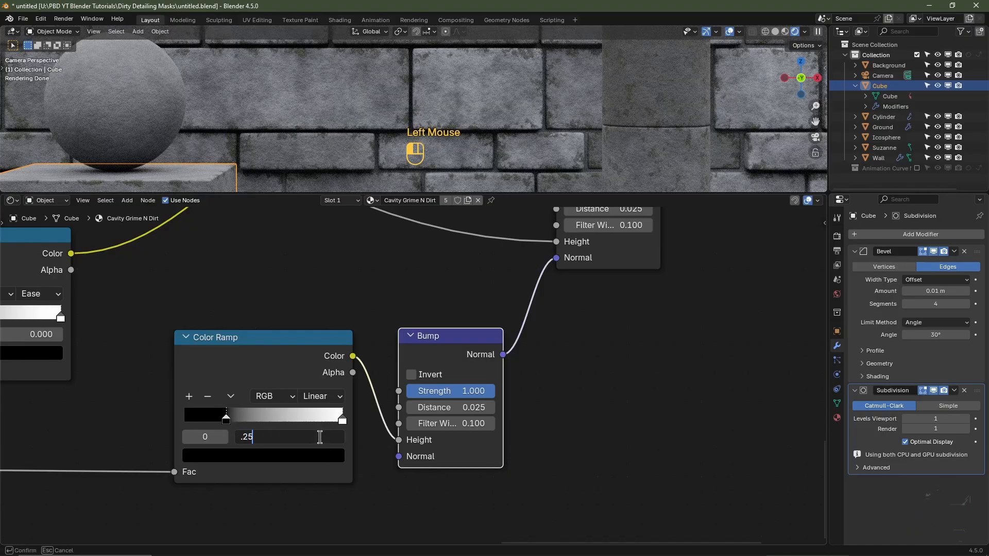
{"action": "key", "text": "Return"}
Examine the rendered wall and column, and the two Color Ramps inside the Cavity Grime N Dirt Mask frame
{"action": "scroll", "coordinate": [435, 165], "scroll_direction": "up", "scroll_amount": 2}
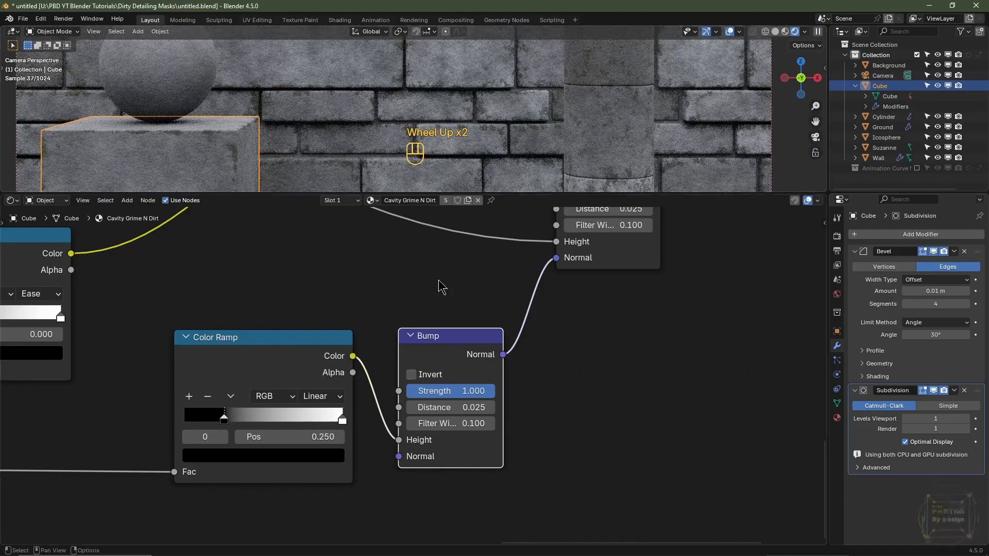
{"action": "scroll", "coordinate": [458, 116], "scroll_direction": "down", "scroll_amount": 1}
{"action": "middle_click_drag", "start_coordinate": [457, 115], "coordinate": [459, 121], "text": "shift"}
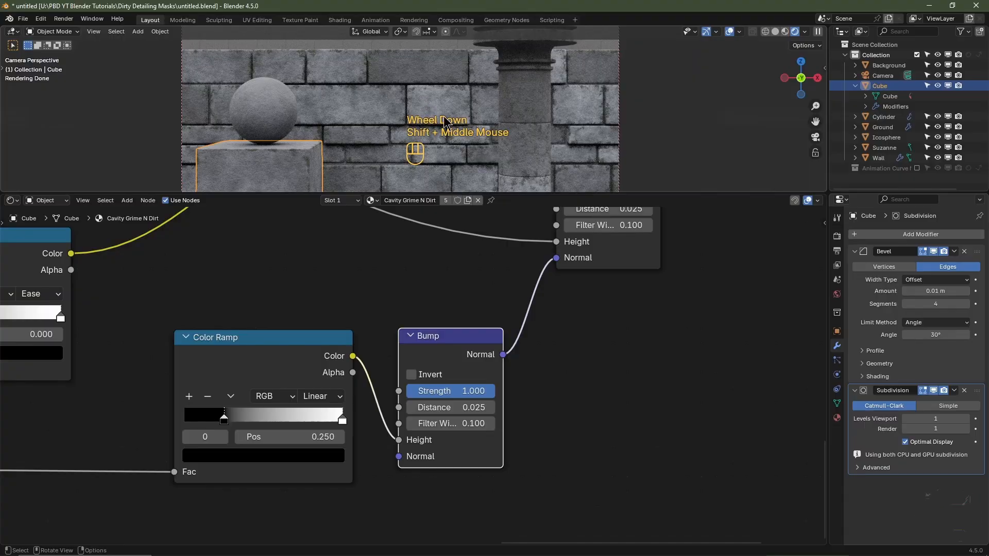
{"action": "scroll", "coordinate": [308, 323], "scroll_direction": "down", "scroll_amount": 2}
{"action": "middle_click_drag", "start_coordinate": [247, 304], "coordinate": [545, 356]}
{"action": "middle_click_drag", "start_coordinate": [181, 304], "coordinate": [464, 391]}
{"action": "scroll", "coordinate": [446, 269], "scroll_direction": "up", "scroll_amount": 3}
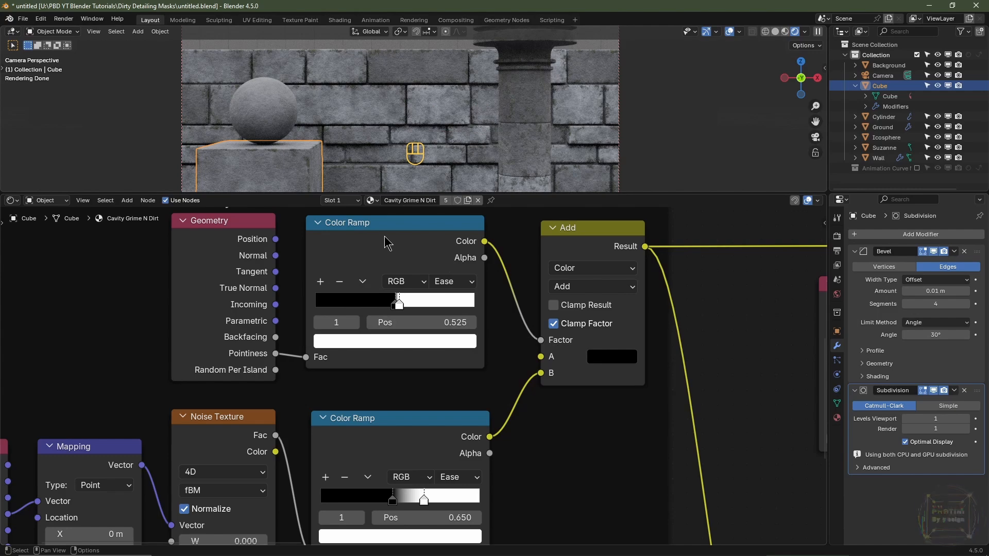
{"action": "left_click", "coordinate": [387, 243]}
{"action": "left_click", "coordinate": [373, 458]}
{"action": "scroll", "coordinate": [363, 430], "scroll_direction": "down", "scroll_amount": 2}
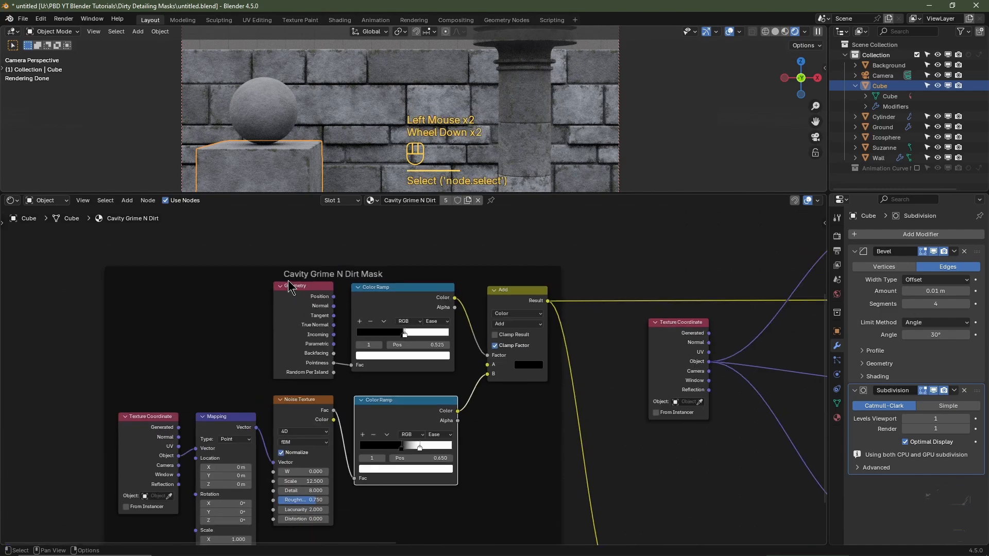
{"action": "scroll", "coordinate": [414, 378], "scroll_direction": "up", "scroll_amount": 4}
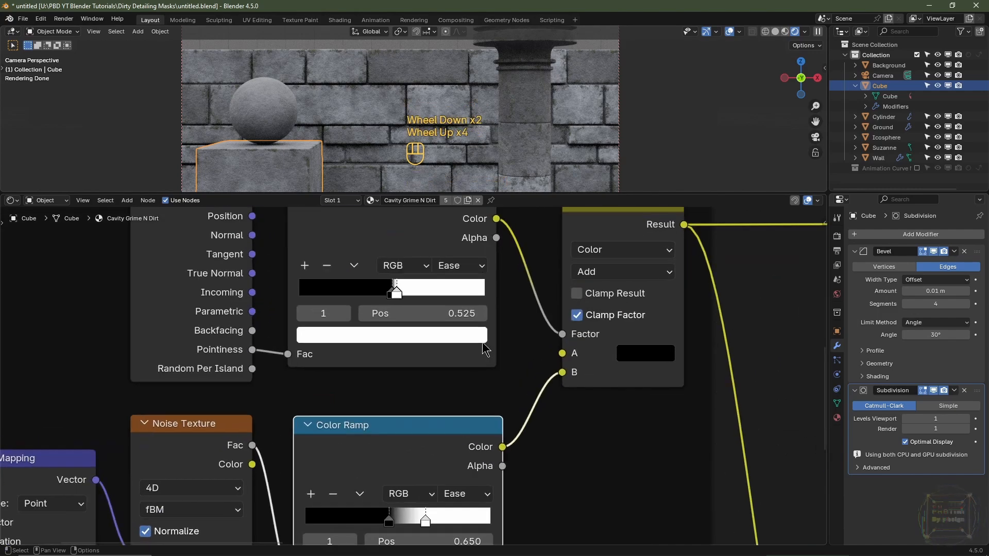
{"action": "scroll", "coordinate": [486, 348], "scroll_direction": "down", "scroll_amount": 4}
Change the blending mode of the gray branch's third Mix node, the one with black in B, to Multiply
{"action": "middle_click_drag", "start_coordinate": [690, 381], "coordinate": [309, 368]}
{"action": "middle_click_drag", "start_coordinate": [804, 411], "coordinate": [413, 436]}
{"action": "scroll", "coordinate": [449, 426], "scroll_direction": "up", "scroll_amount": 1}
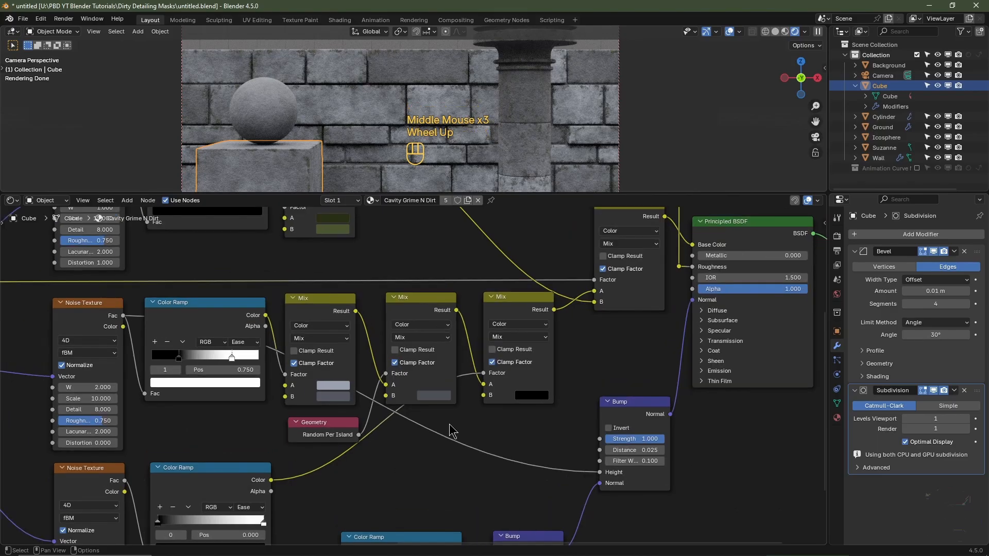
{"action": "scroll", "coordinate": [333, 396], "scroll_direction": "up", "scroll_amount": 2}
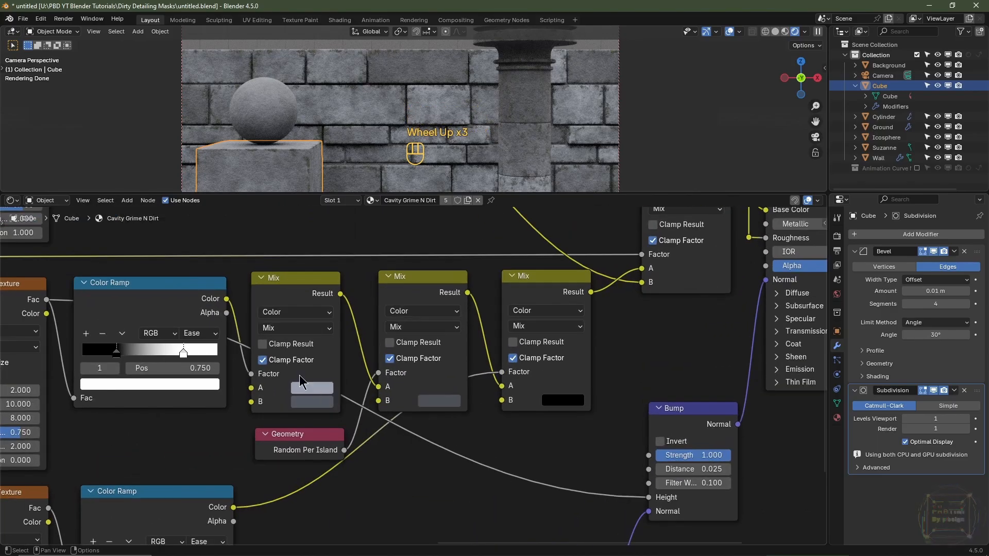
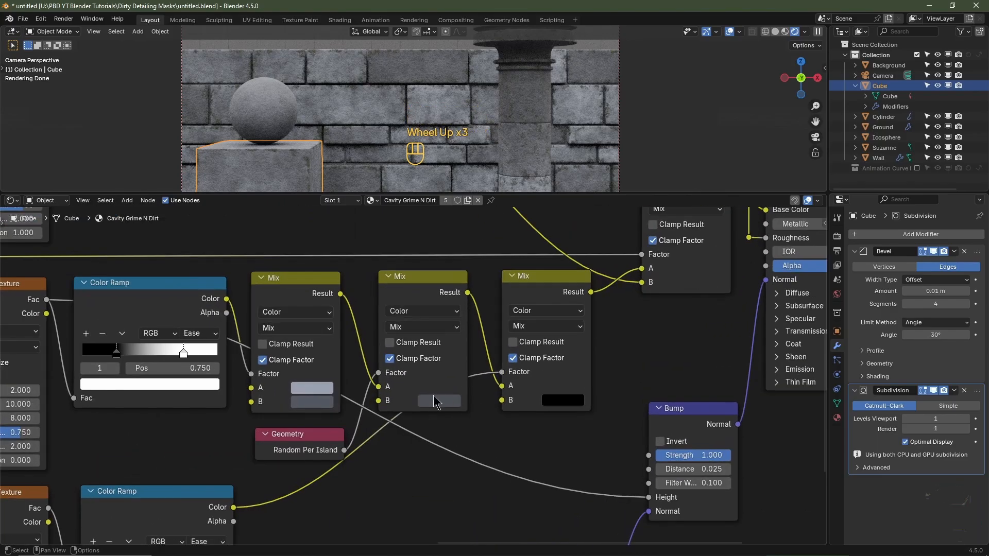
{"action": "left_click", "coordinate": [553, 327]}
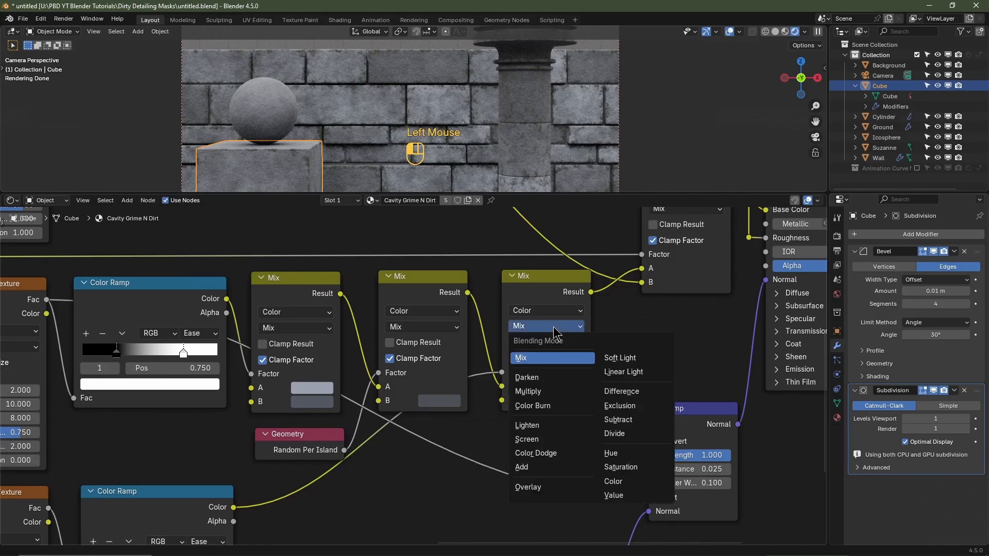
{"action": "left_click", "coordinate": [537, 392]}
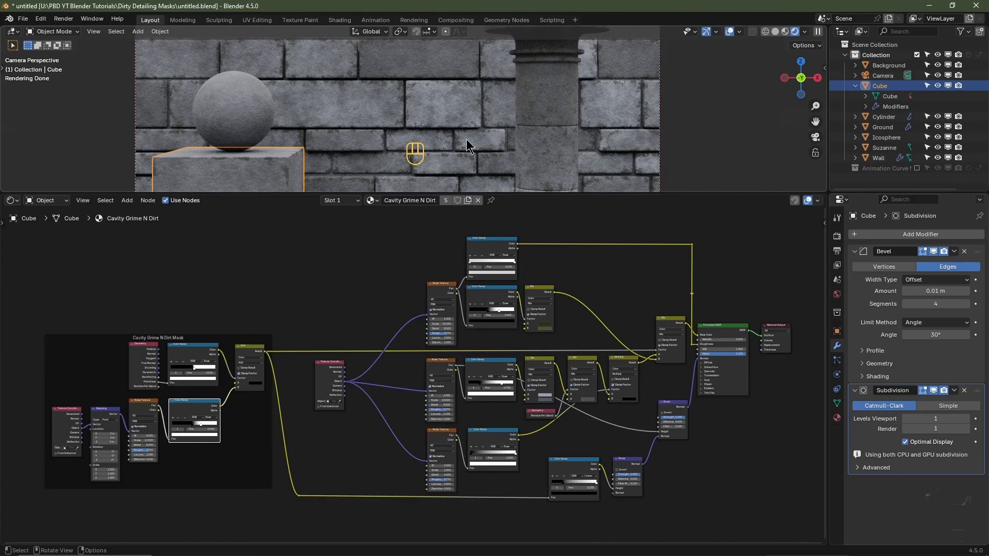
Switch the 3D viewport to Material Preview shading and enlarge it to show the whole scene
{"action": "left_click", "coordinate": [785, 32]}
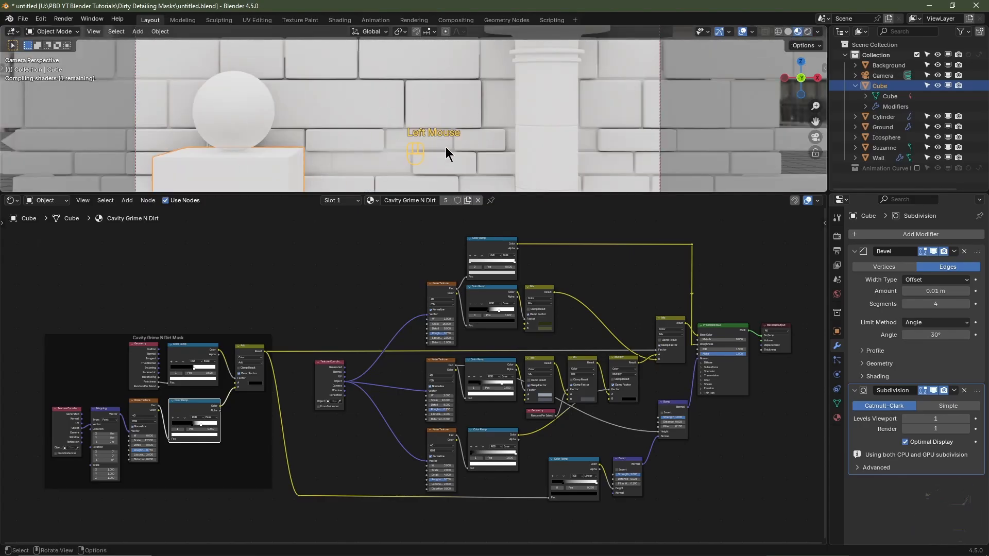
{"action": "left_click", "coordinate": [324, 449]}
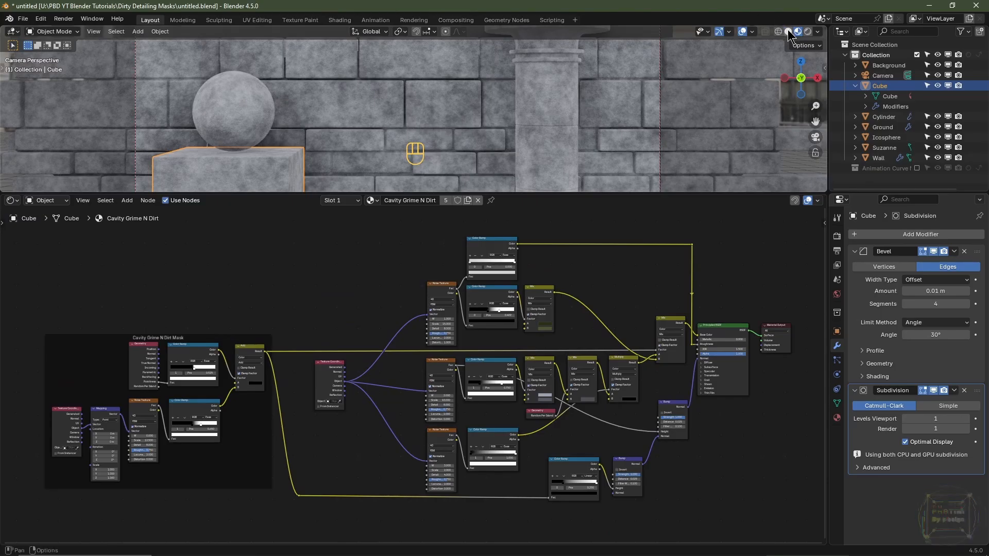
{"action": "left_click_drag", "start_coordinate": [520, 195], "coordinate": [448, 360]}
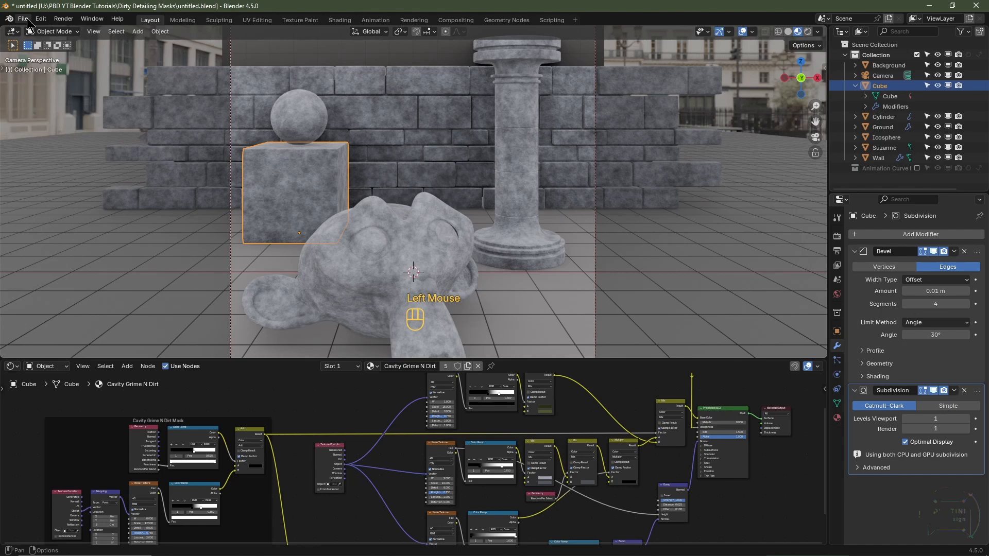
Save the project as Like And Subscribe.blend in the Dirty Detailing Masks folder
{"action": "left_click", "coordinate": [25, 21]}
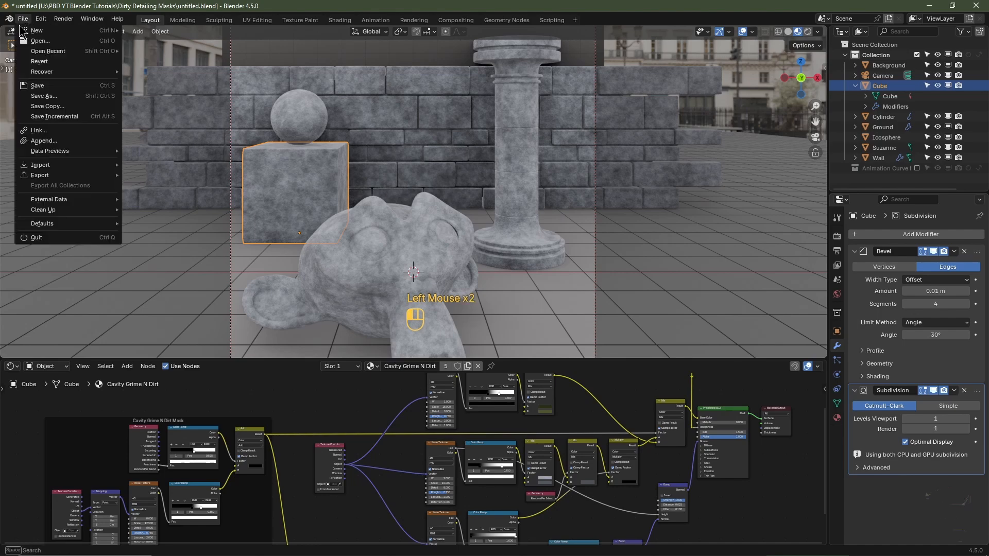
{"action": "left_click", "coordinate": [36, 119]}
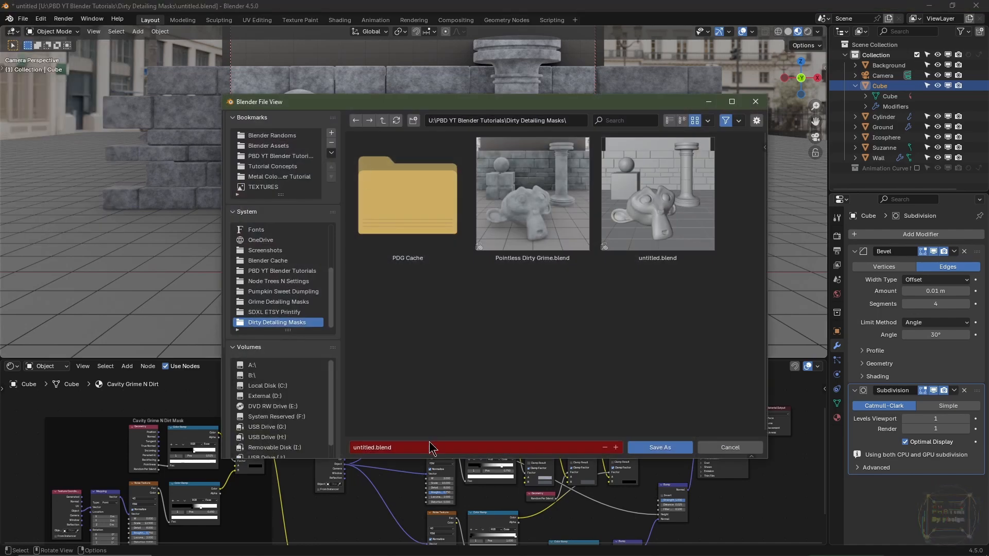
{"action": "key", "text": "ctrl+a"}
{"action": "key", "text": "BackSpace"}
{"action": "type", "text": "Like And Subscr"}
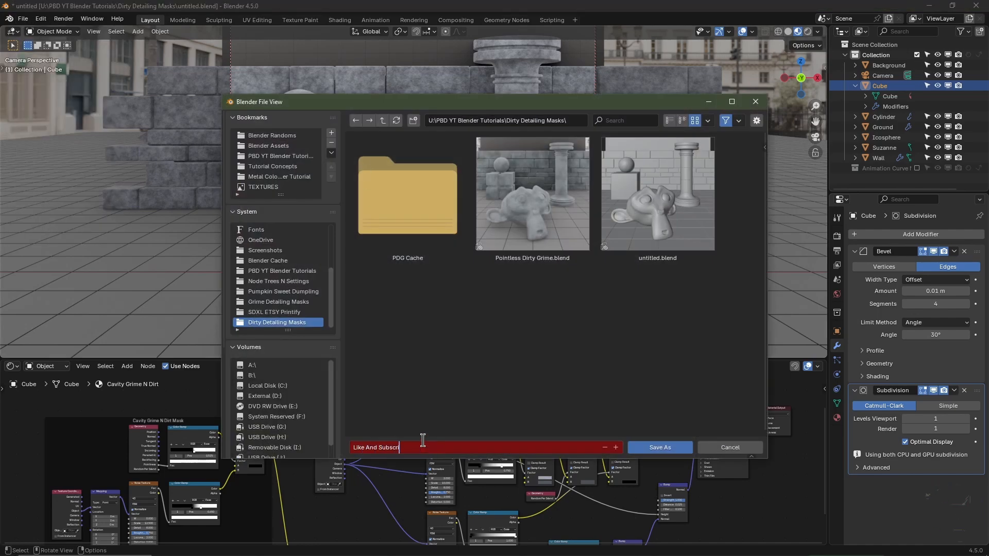
{"action": "type", "text": "ibe"}
{"action": "key", "text": "Return"}
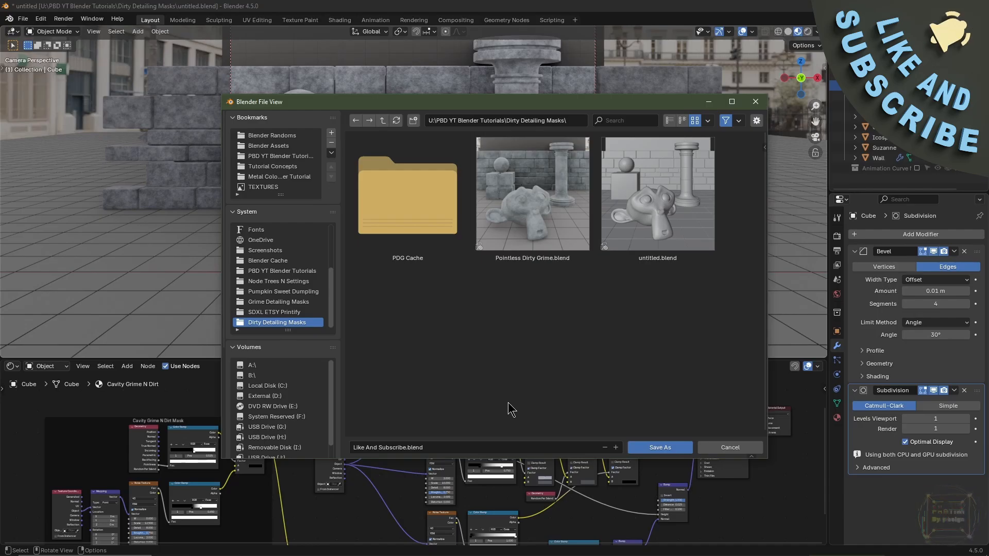
{"action": "left_click", "coordinate": [659, 447]}
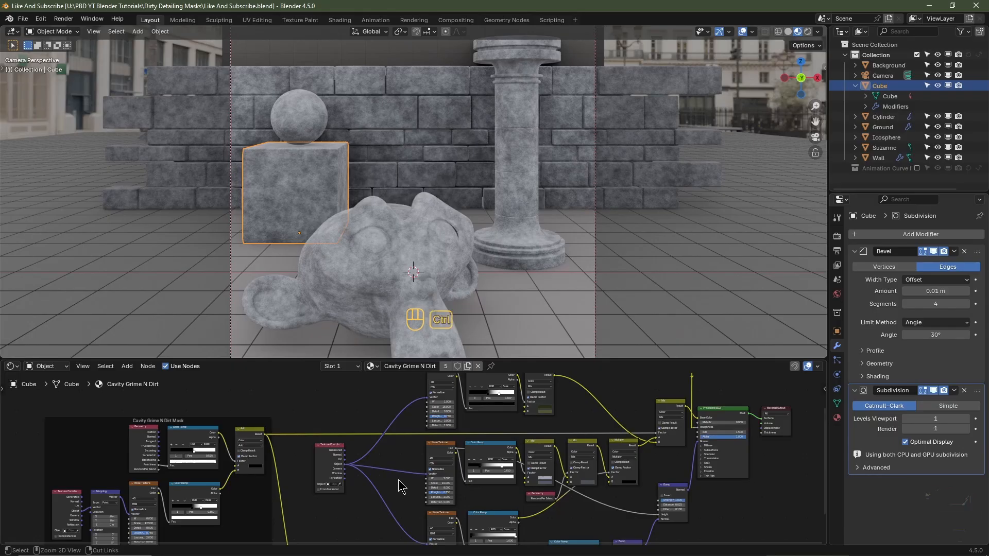
Maximize the node editor and add aligned reroutes to the Noise Texture Vector links and the links entering the final Mix node
{"action": "key", "text": "ctrl+space"}
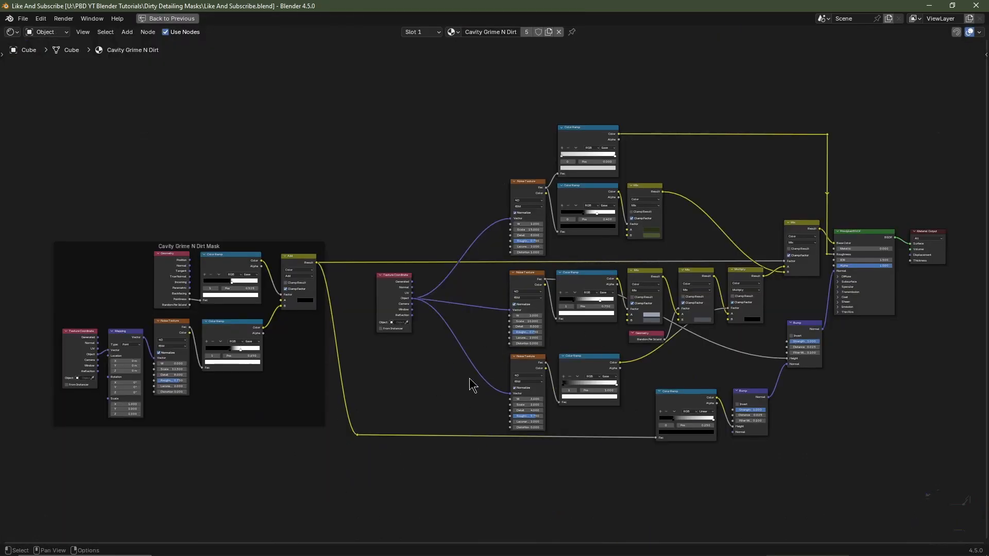
{"action": "scroll", "coordinate": [494, 306], "scroll_direction": "up", "scroll_amount": 3}
{"action": "right_click_drag", "start_coordinate": [426, 276], "coordinate": [426, 345], "text": "shift"}
{"action": "middle_click_drag", "start_coordinate": [639, 248], "coordinate": [418, 252]}
{"action": "right_click_drag", "start_coordinate": [546, 169], "coordinate": [585, 222], "text": "shift"}
{"action": "right_click_drag", "start_coordinate": [625, 248], "coordinate": [624, 273], "text": "shift"}
{"action": "key", "text": "s"}
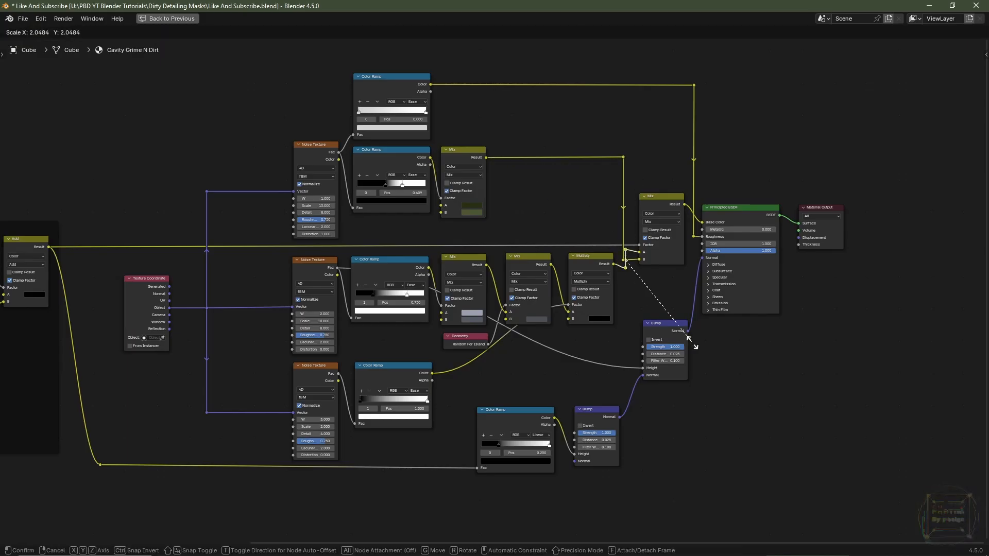
{"action": "left_click", "coordinate": [689, 340]}
Add reroutes to the Random Per Island link, the Multiply node's Factor link and the middle Noise Texture's Fac links
{"action": "scroll", "coordinate": [634, 289], "scroll_direction": "up", "scroll_amount": 3}
{"action": "middle_click_drag", "start_coordinate": [558, 296], "coordinate": [566, 257]}
{"action": "right_click_drag", "start_coordinate": [482, 273], "coordinate": [482, 296], "text": "shift"}
{"action": "key", "text": "g"}
{"action": "right_click_drag", "start_coordinate": [403, 288], "coordinate": [403, 322], "text": "shift"}
{"action": "right_click_drag", "start_coordinate": [214, 221], "coordinate": [215, 303], "text": "shift"}
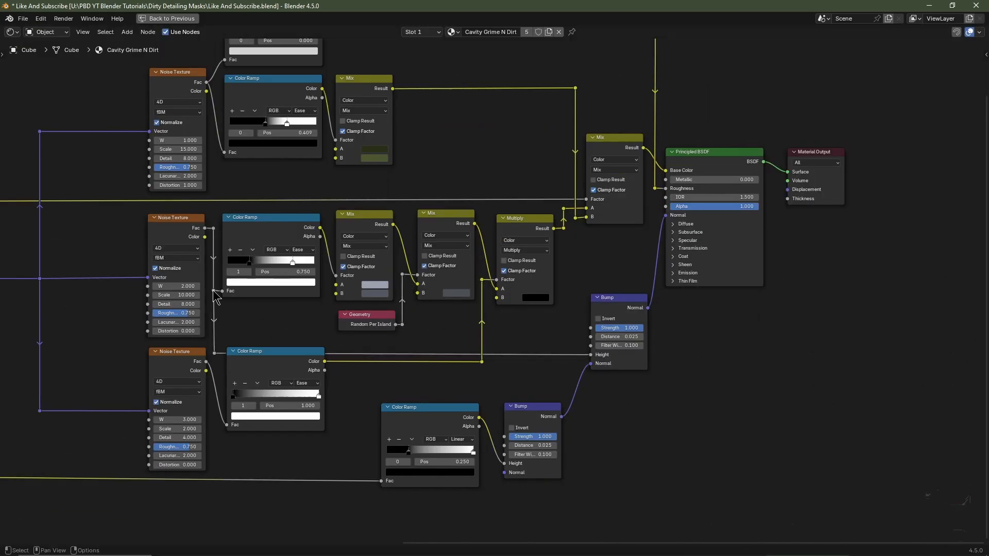
Hide the unused sockets of the central Texture Coordinate node and reposition it and the surrounding nodes to tidy the tree
{"action": "middle_click_drag", "start_coordinate": [541, 257], "coordinate": [567, 348]}
{"action": "left_click", "coordinate": [298, 168]}
{"action": "left_click", "coordinate": [298, 75], "text": "shift"}
{"action": "middle_click_drag", "start_coordinate": [412, 257], "coordinate": [595, 182]}
{"action": "left_click", "coordinate": [175, 257]}
{"action": "key", "text": "ctrl+h"}
{"action": "key", "text": "g"}
{"action": "left_click", "coordinate": [296, 296]}
{"action": "scroll", "coordinate": [495, 288], "scroll_direction": "down", "scroll_amount": 3}
{"action": "left_click_drag", "start_coordinate": [206, 227], "coordinate": [302, 227]}
{"action": "key", "text": "Home"}
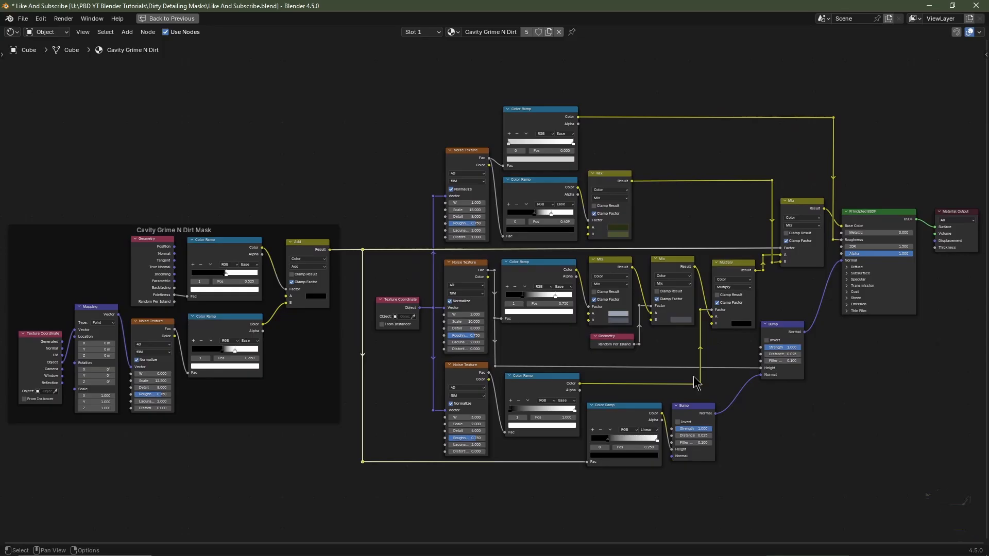
Add an Image Texture node above the Cavity Grime N Dirt Mask frame and load RockSmooth0172_1_L.jpg into it
{"action": "scroll", "coordinate": [619, 278], "scroll_direction": "up", "scroll_amount": 2}
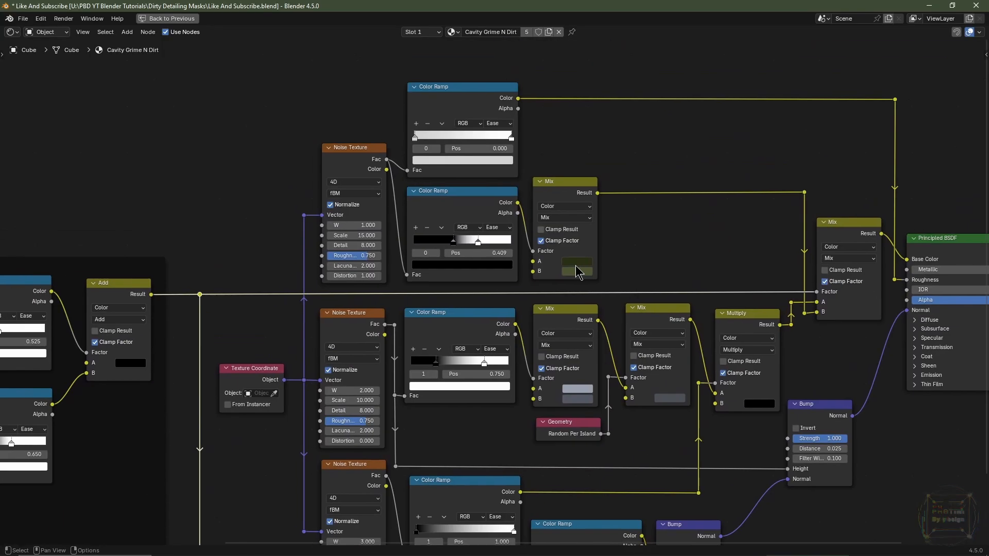
{"action": "mouse_move", "coordinate": [576, 263]}
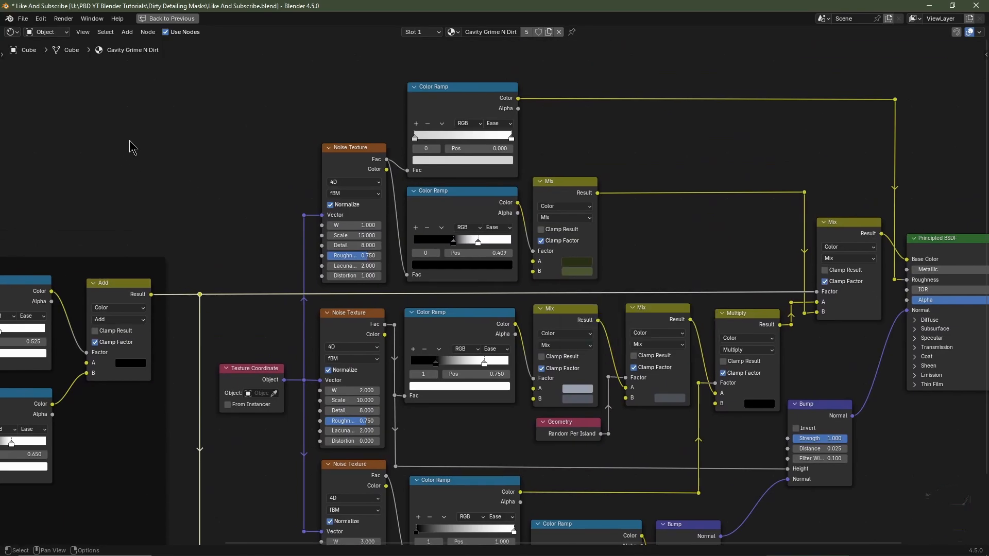
{"action": "middle_click_drag", "start_coordinate": [154, 157], "coordinate": [258, 212]}
{"action": "key", "text": "shift+a"}
{"action": "mouse_move", "coordinate": [230, 208]}
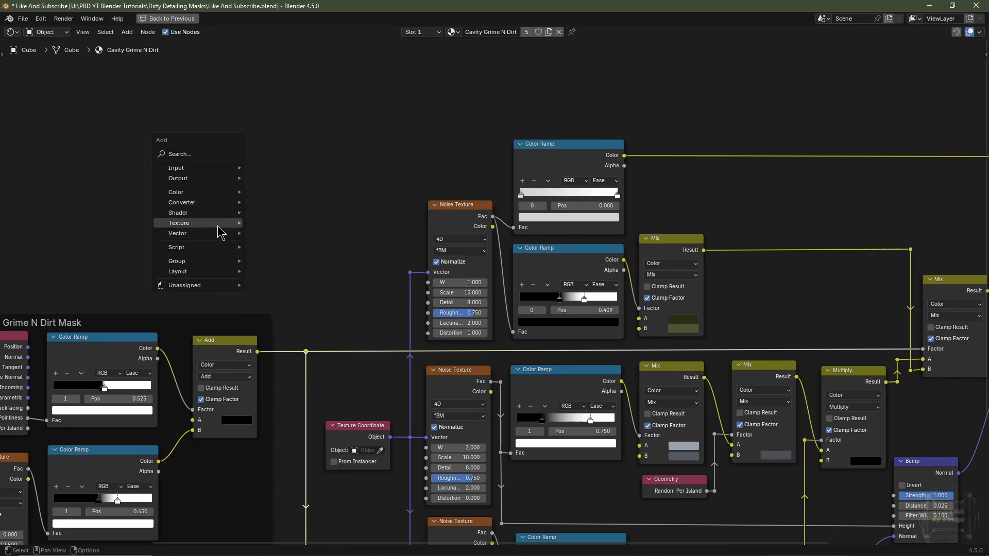
{"action": "left_click", "coordinate": [288, 297]}
{"action": "left_click", "coordinate": [258, 120]}
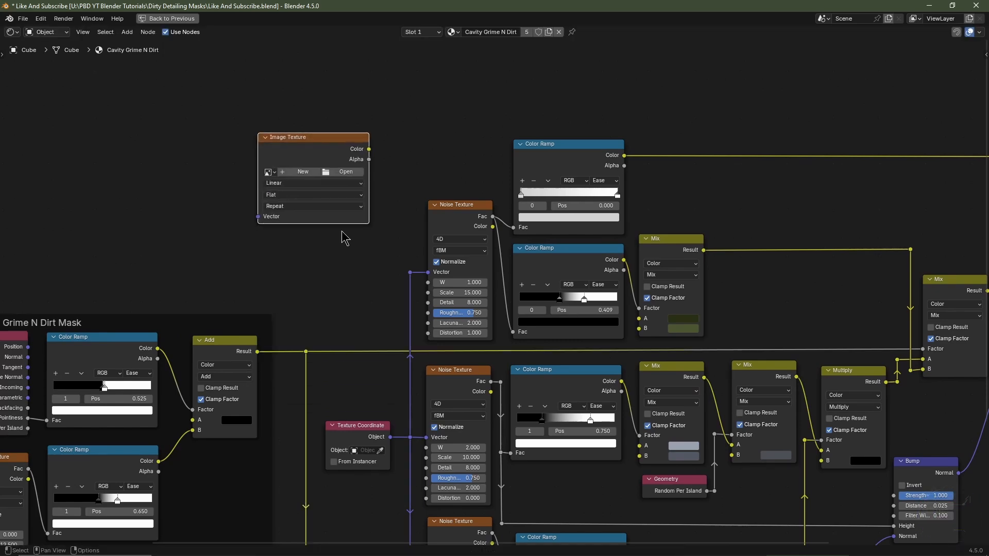
{"action": "left_click", "coordinate": [344, 174]}
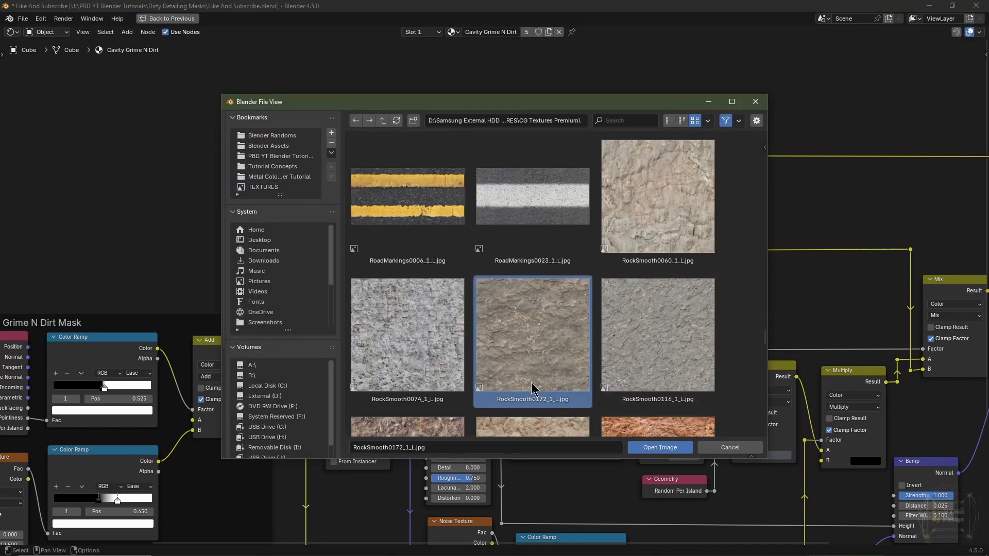
{"action": "left_click", "coordinate": [668, 452]}
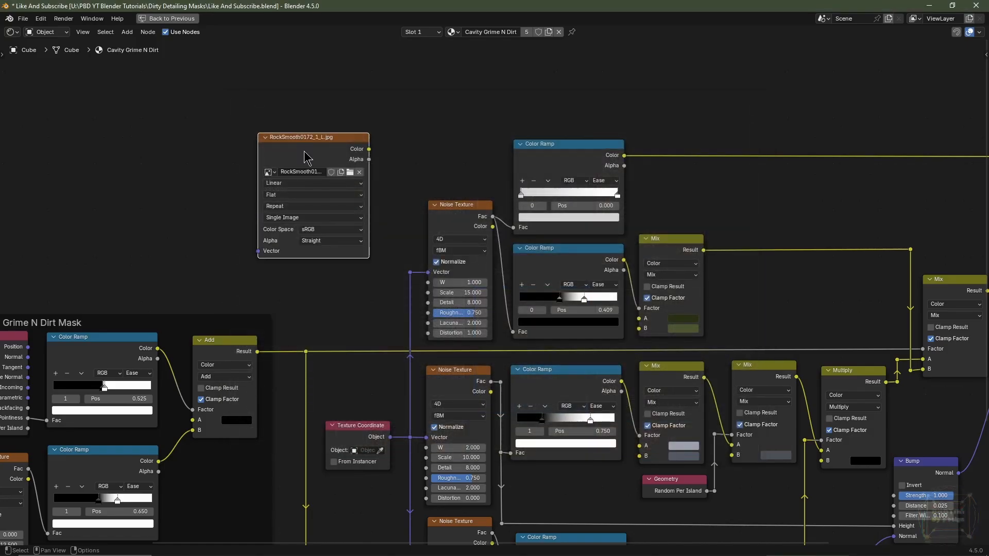
Give the rock image Texture Coordinate and Mapping nodes using Object coordinates, and set its projection to Box
{"action": "key", "text": "ctrl+t"}
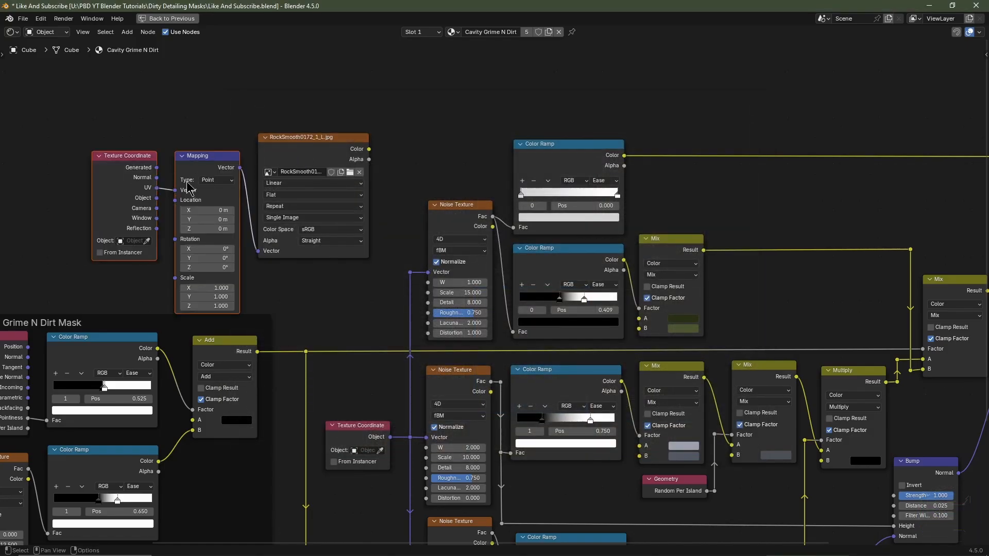
{"action": "left_click_drag", "start_coordinate": [208, 187], "coordinate": [151, 162]}
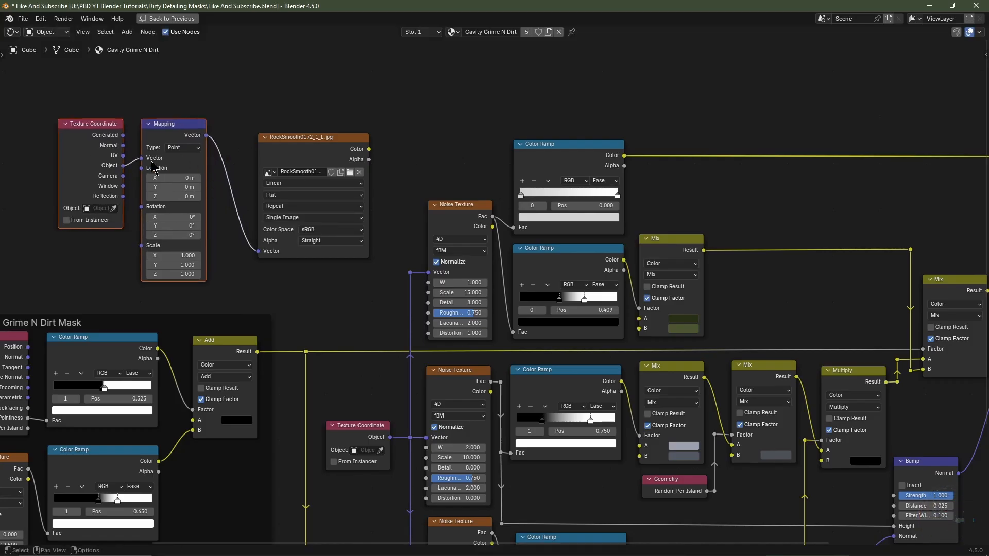
{"action": "left_click", "coordinate": [294, 198]}
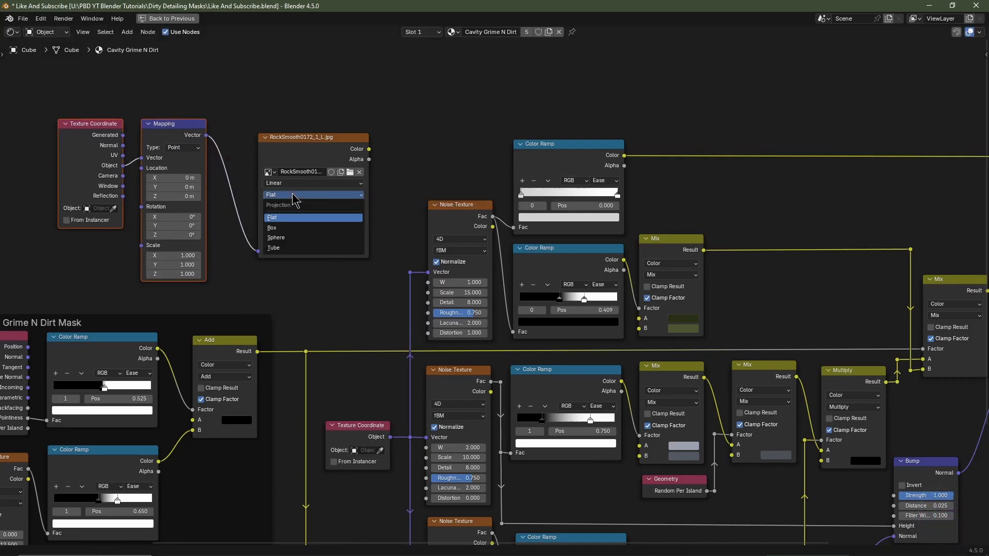
{"action": "left_click", "coordinate": [288, 230]}
Restore the split layout, enlarge the node editor, and link the rock image's Color to input A of the gray branch's first Mix node
{"action": "key", "text": "ctrl+space"}
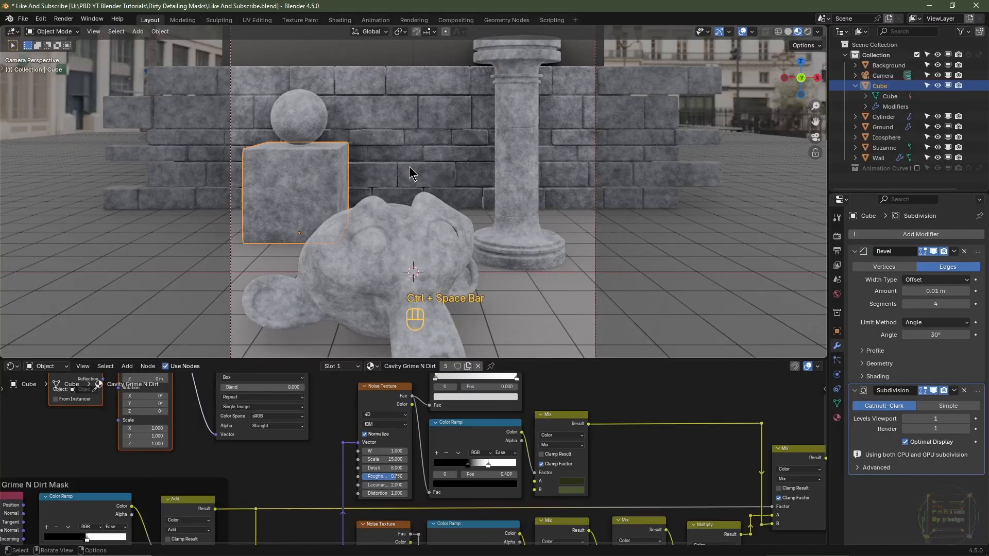
{"action": "scroll", "coordinate": [321, 485], "scroll_direction": "down", "scroll_amount": 2}
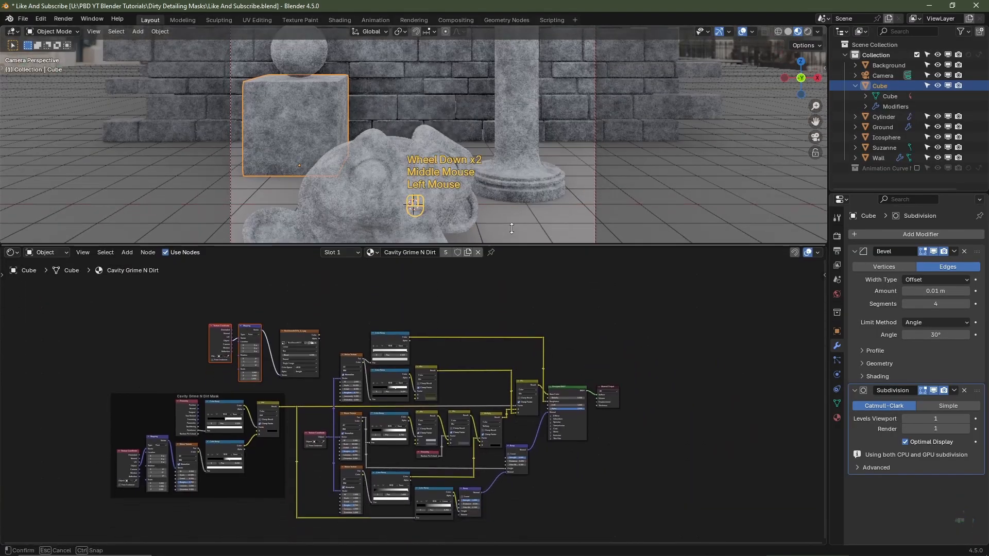
{"action": "left_click_drag", "start_coordinate": [321, 360], "coordinate": [320, 217]}
{"action": "scroll", "coordinate": [310, 350], "scroll_direction": "up", "scroll_amount": 4}
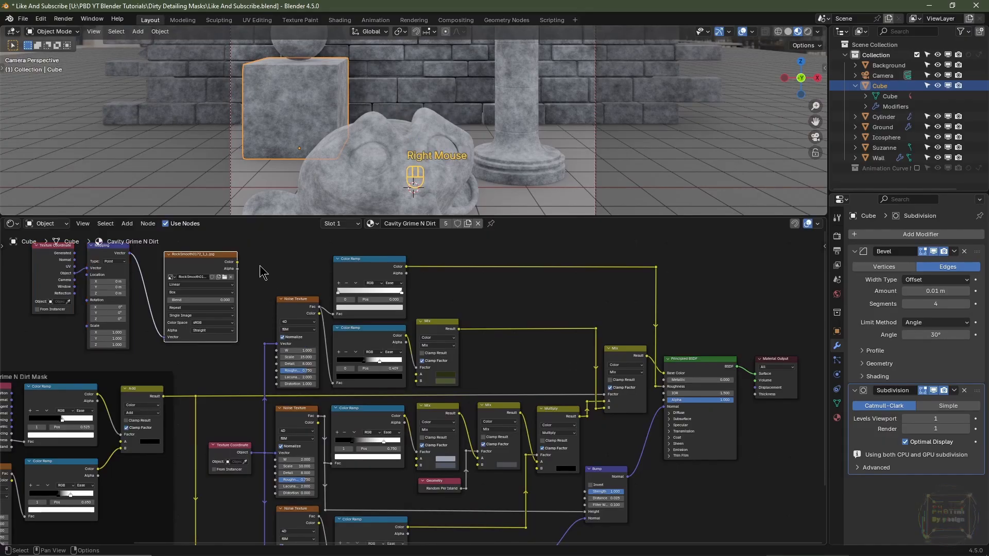
{"action": "left_click_drag", "start_coordinate": [237, 263], "coordinate": [417, 458]}
Get a close-up of the brick wall in the 3D viewport and switch it to Rendered shading
{"action": "scroll", "coordinate": [445, 66], "scroll_direction": "up", "scroll_amount": 3}
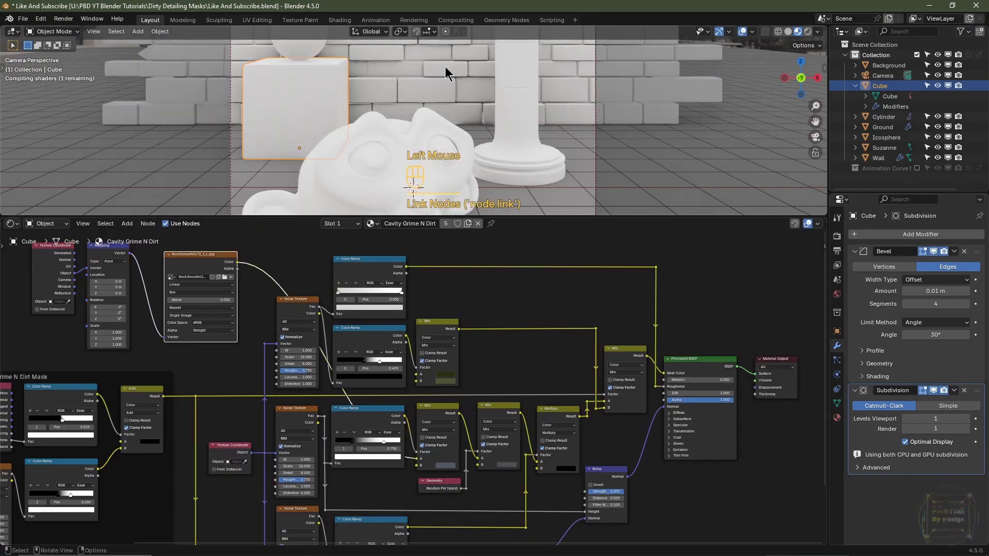
{"action": "middle_click_drag", "start_coordinate": [445, 66], "coordinate": [465, 160], "text": "shift"}
{"action": "scroll", "coordinate": [487, 108], "scroll_direction": "up", "scroll_amount": 2}
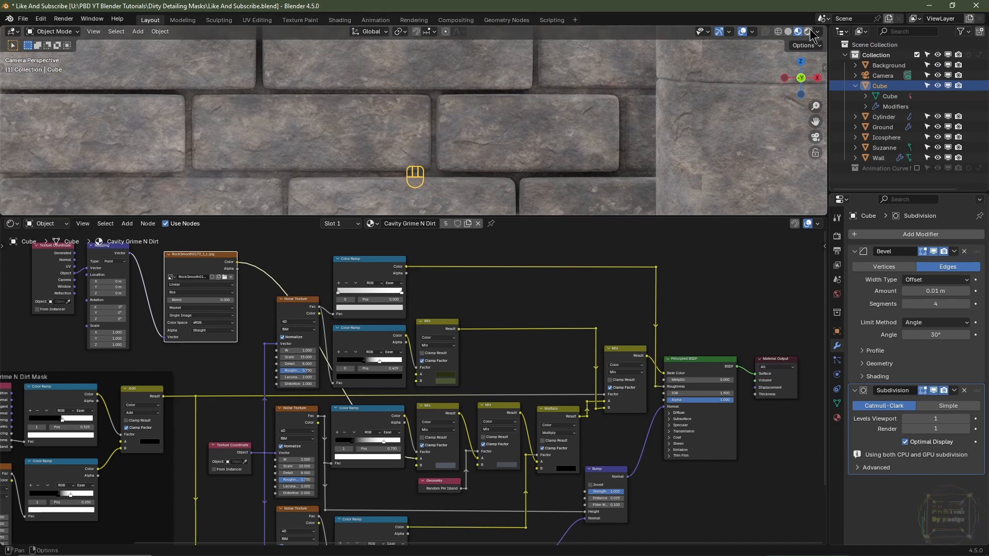
{"action": "left_click", "coordinate": [809, 33]}
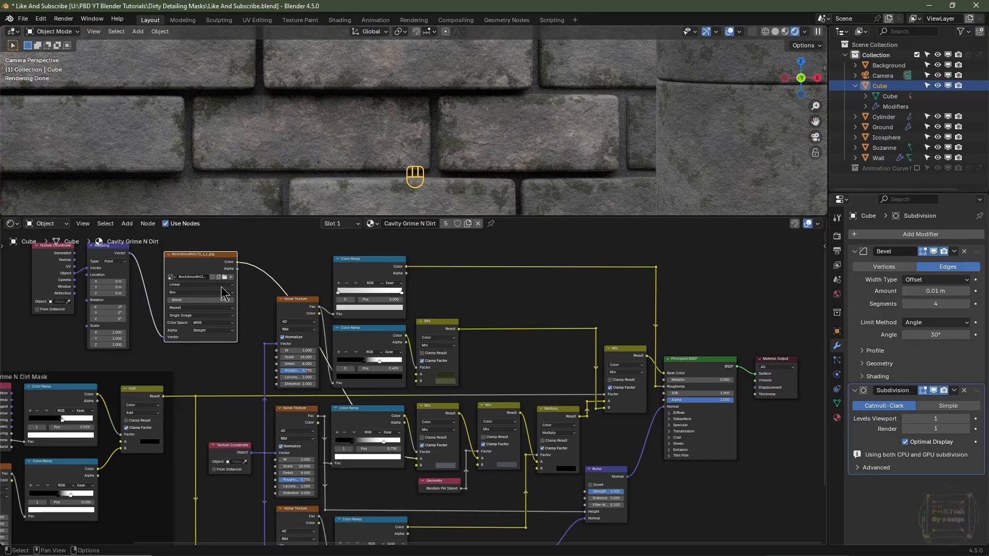
Examine the color inputs of the gray branch's Mix nodes and the dirt branch's Mix node
{"action": "scroll", "coordinate": [446, 470], "scroll_direction": "up", "scroll_amount": 2}
{"action": "middle_click_drag", "start_coordinate": [445, 470], "coordinate": [436, 372]}
{"action": "scroll", "coordinate": [436, 372], "scroll_direction": "up", "scroll_amount": 2}
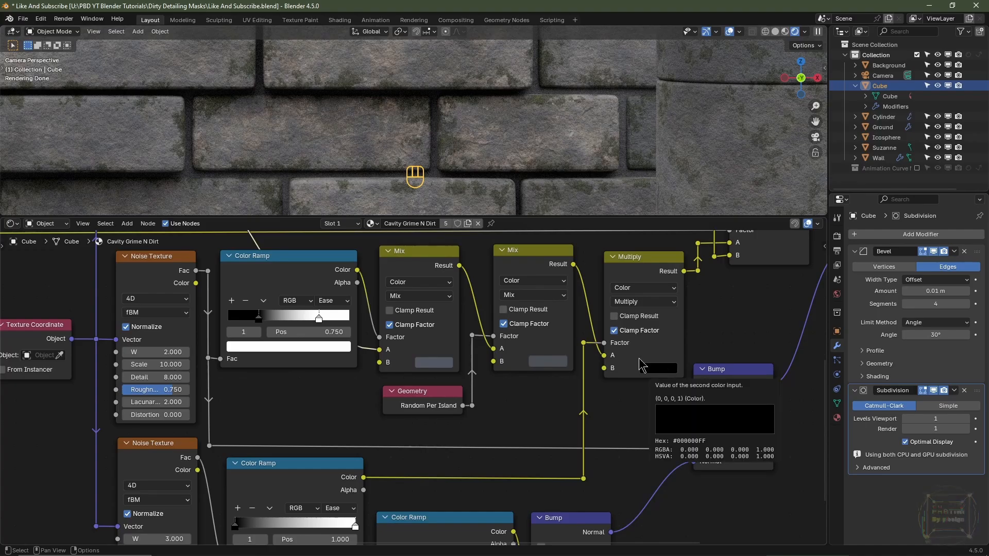
{"action": "scroll", "coordinate": [582, 345], "scroll_direction": "down", "scroll_amount": 6}
{"action": "middle_click_drag", "start_coordinate": [582, 345], "coordinate": [536, 447]}
{"action": "scroll", "coordinate": [493, 368], "scroll_direction": "up", "scroll_amount": 5}
{"action": "middle_click_drag", "start_coordinate": [493, 369], "coordinate": [567, 383]}
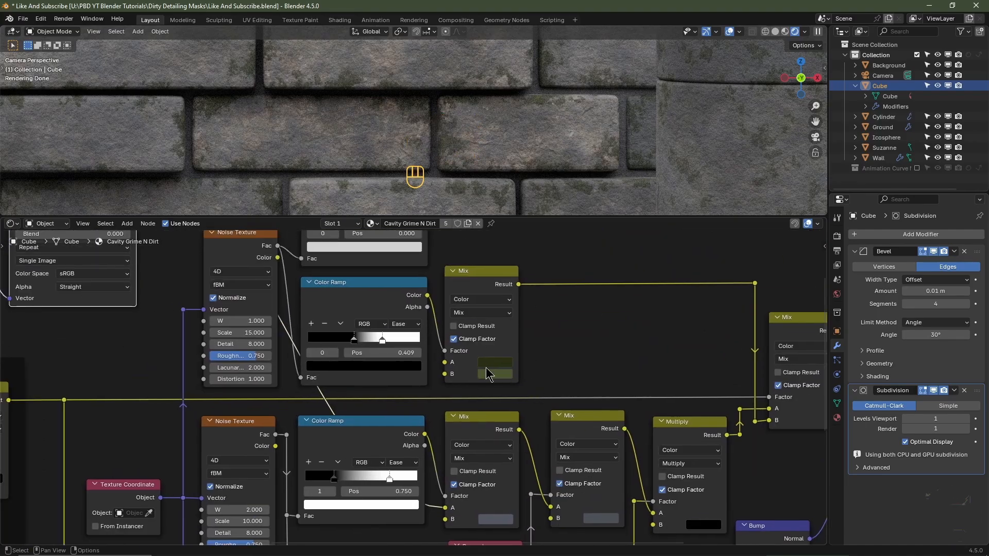
{"action": "scroll", "coordinate": [498, 373], "scroll_direction": "up", "scroll_amount": 1}
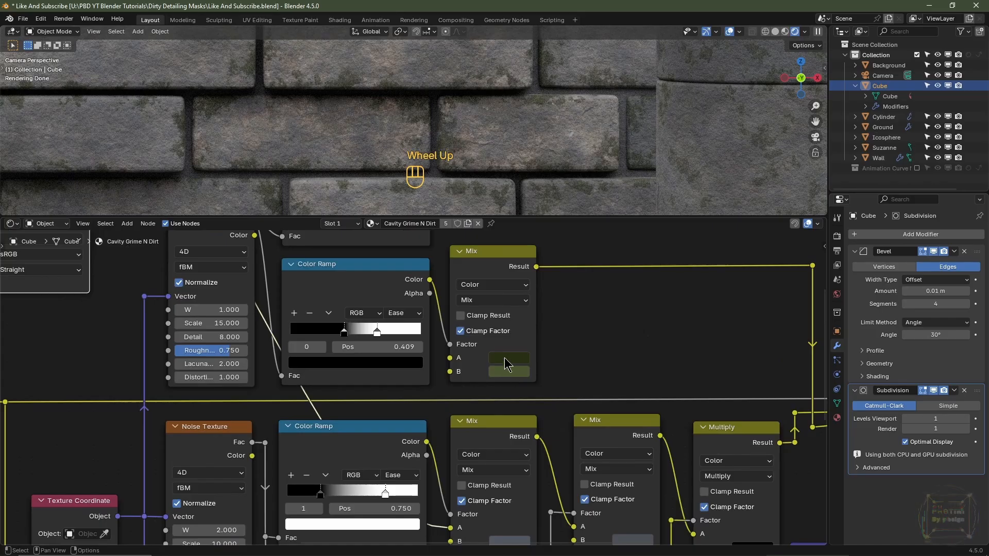
{"action": "scroll", "coordinate": [512, 387], "scroll_direction": "down", "scroll_amount": 5}
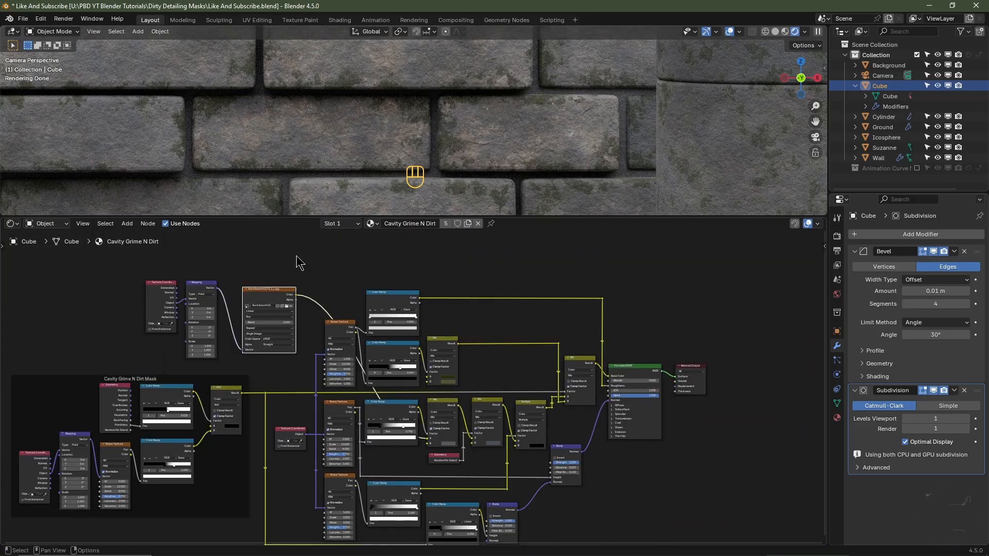
Delete the rock Image Texture node together with its Mapping and Texture Coordinate nodes
{"action": "left_click_drag", "start_coordinate": [298, 256], "coordinate": [154, 326]}
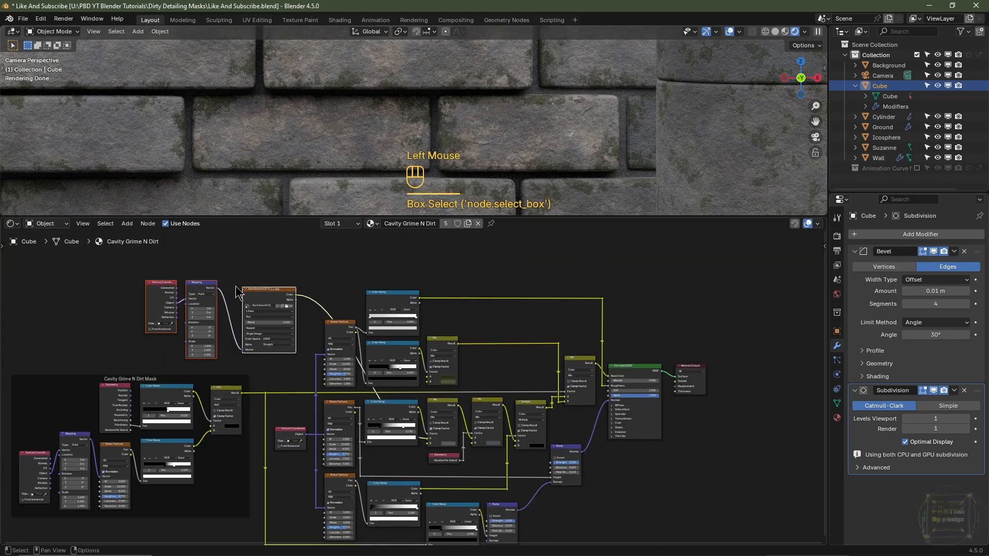
{"action": "key", "text": "Delete"}
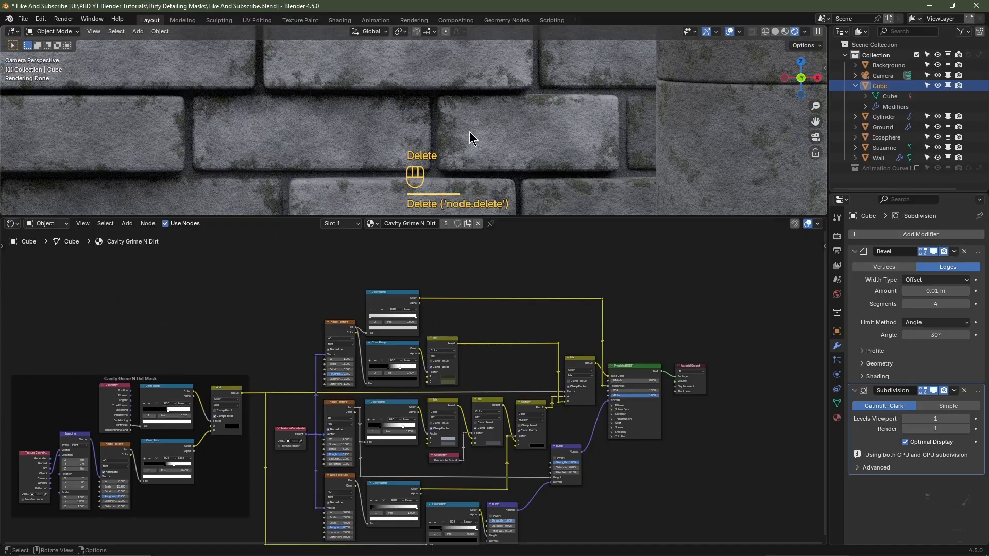
{"action": "left_click", "coordinate": [503, 216]}
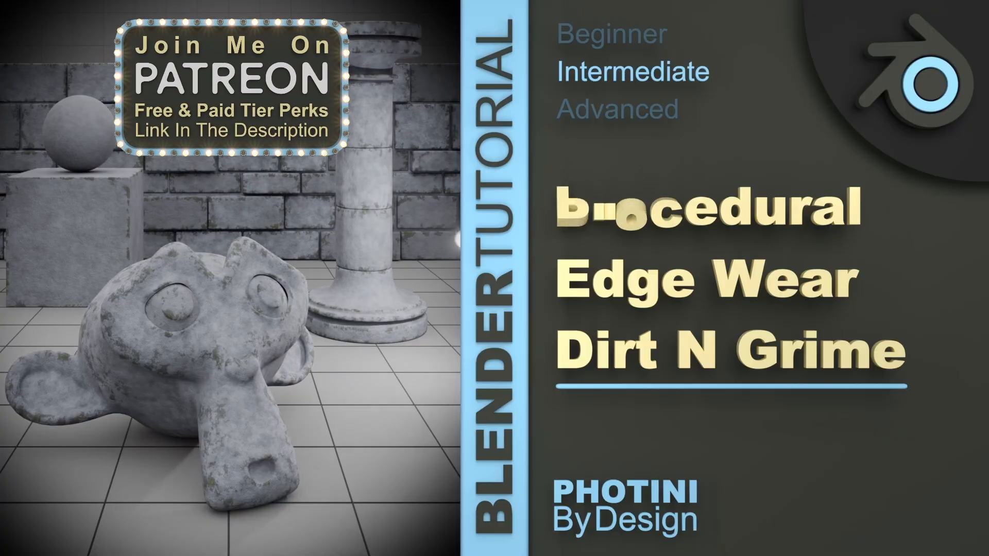